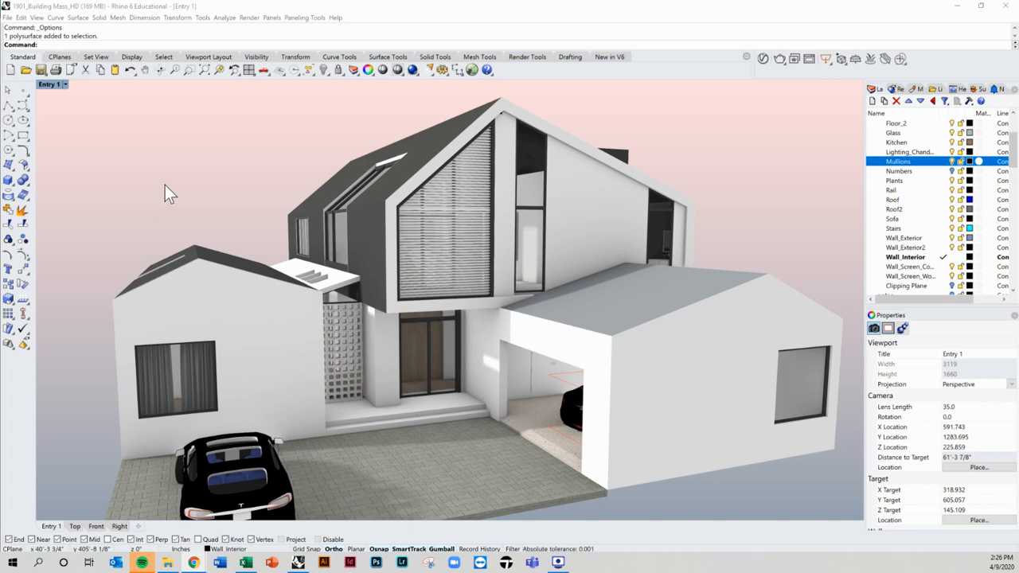
Open the program options and bring up the settings of the Rendered display mode.
type("settings")
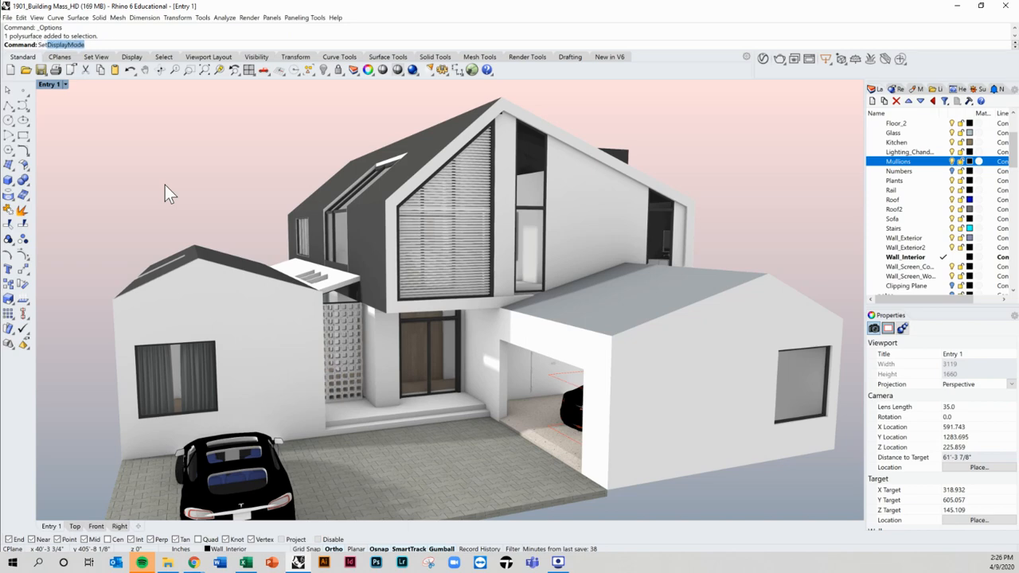
key("Return")
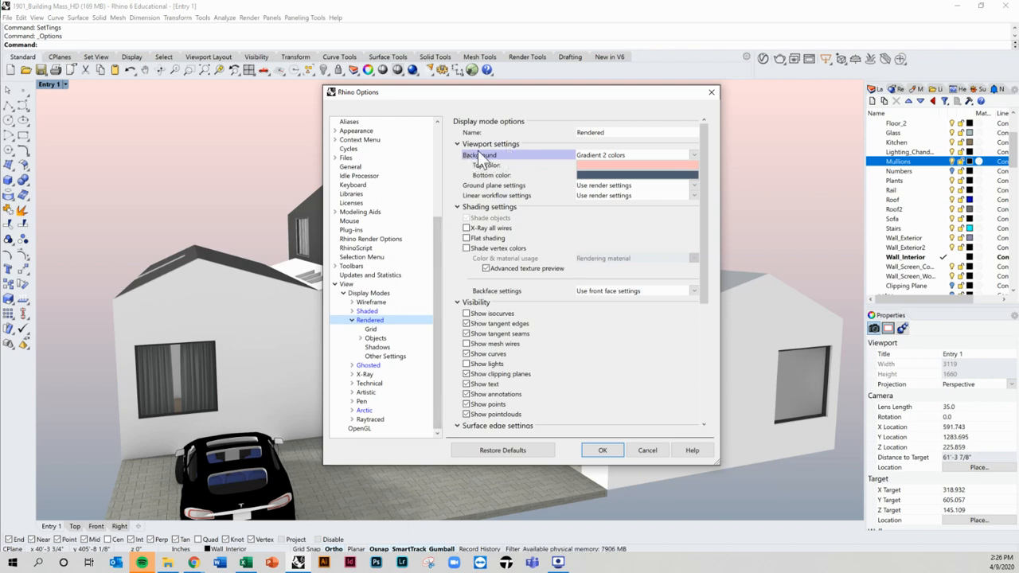
left_click(333, 285)
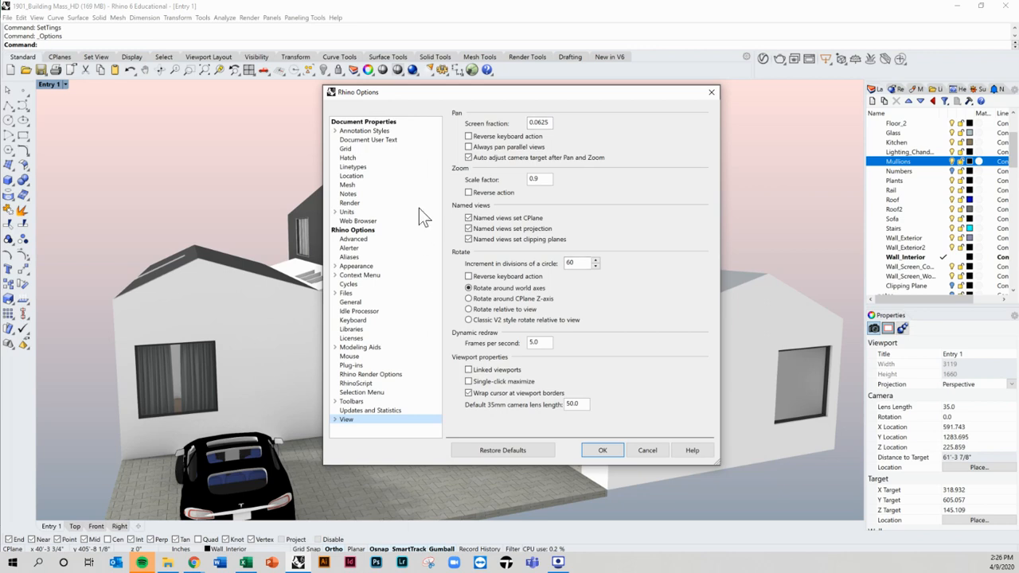
left_click(335, 421)
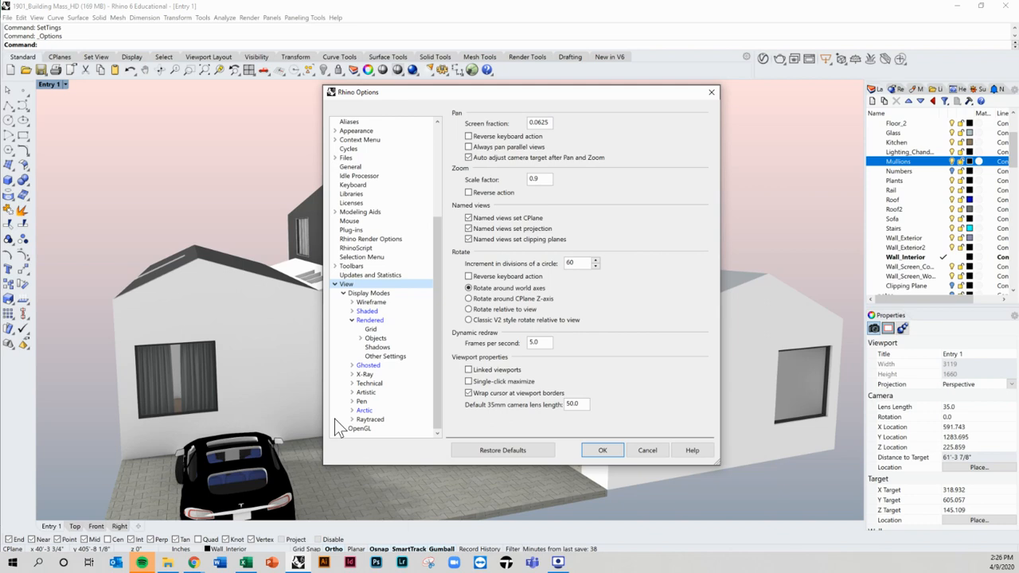
left_click(362, 294)
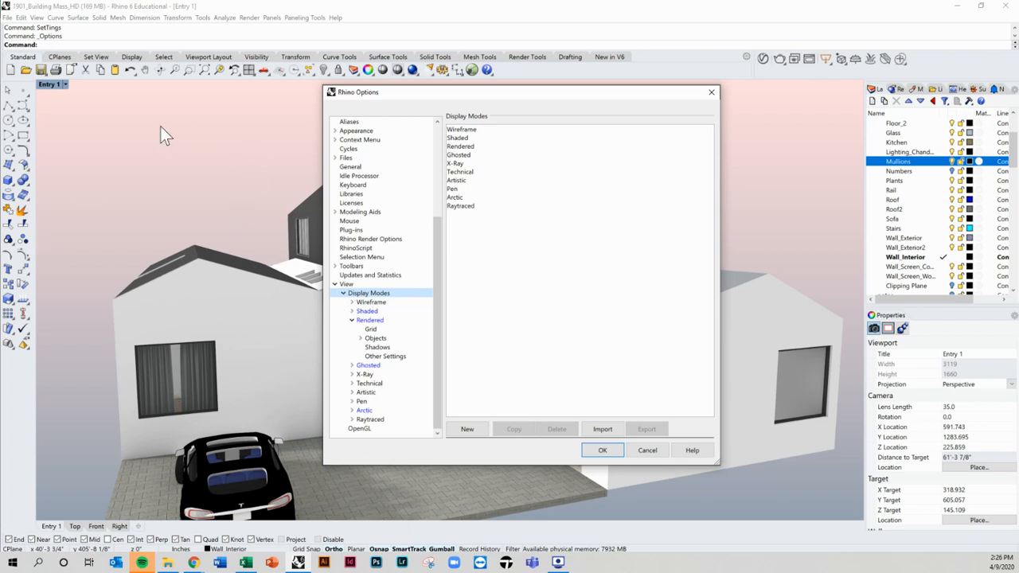
left_click(369, 321)
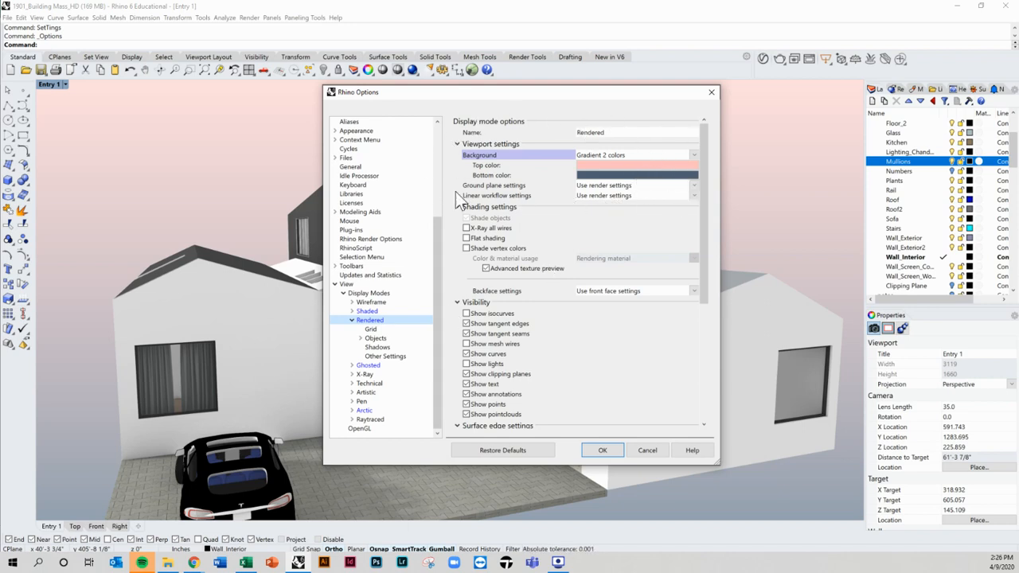
Try Use application settings and Solid color as the Rendered mode's background, viewing the color choices without picking one.
left_click(636, 155)
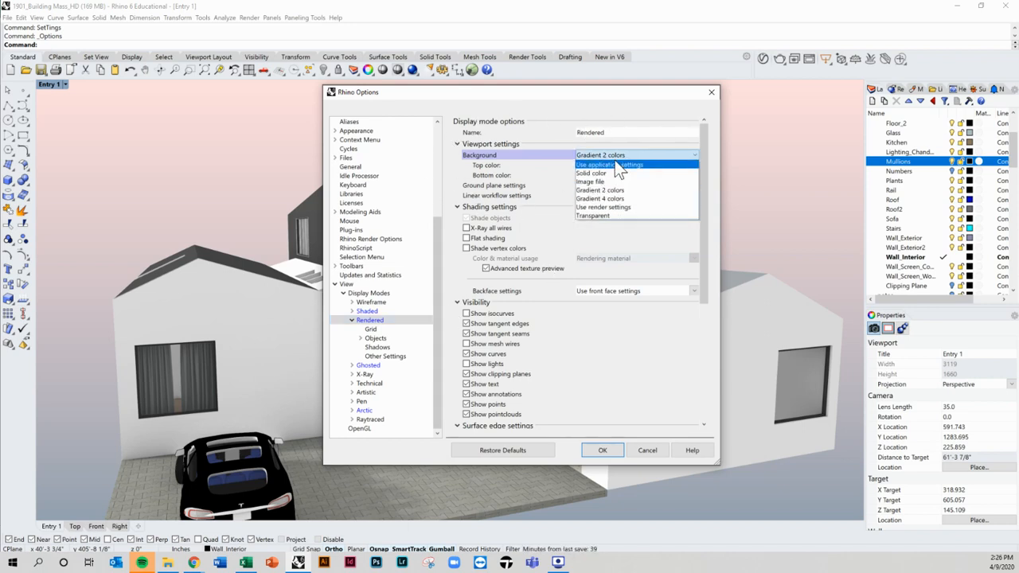
left_click(614, 164)
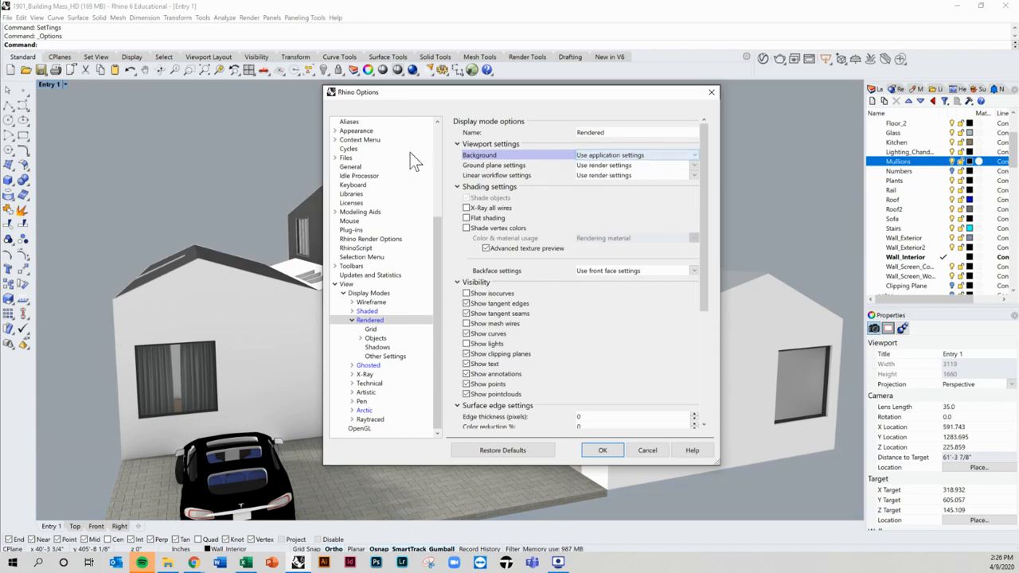
left_click(639, 156)
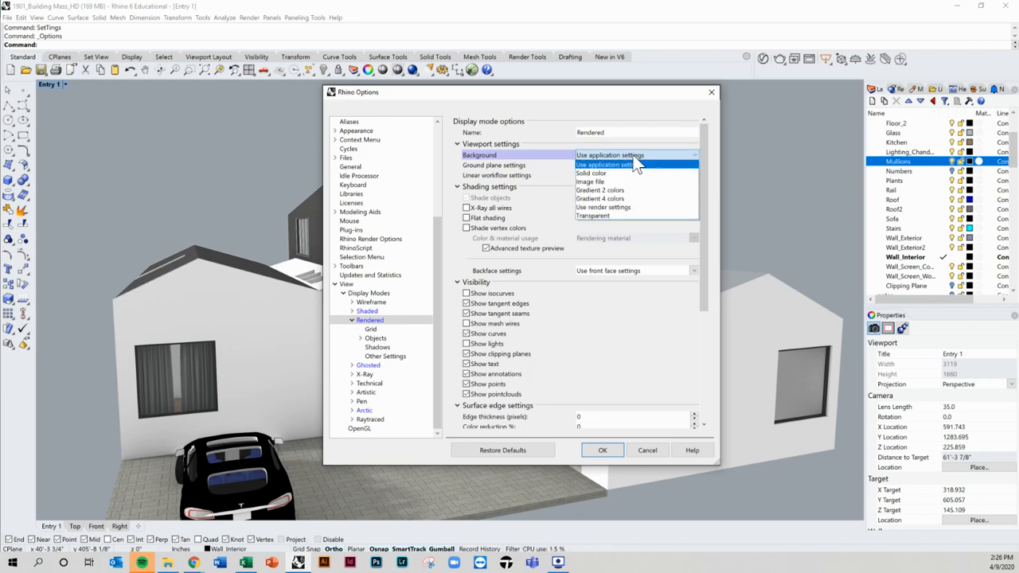
left_click(593, 173)
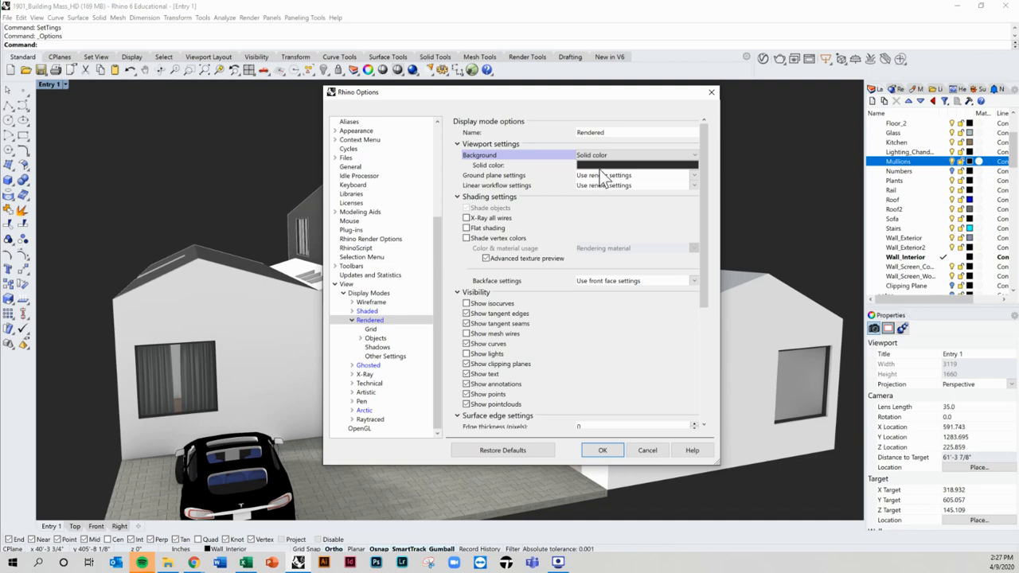
left_click(605, 166)
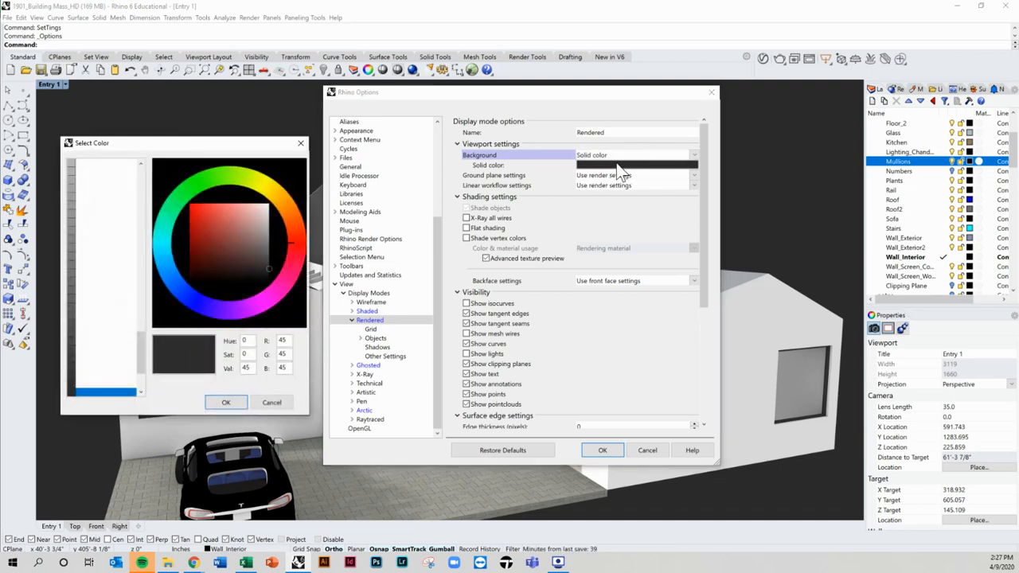
left_click_drag(186, 150, 183, 132)
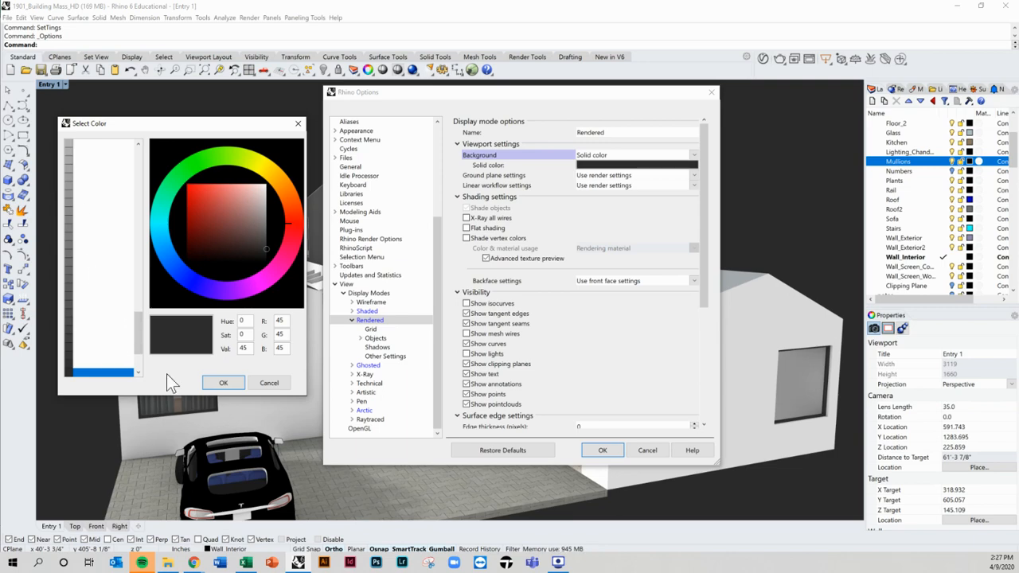
left_click(268, 384)
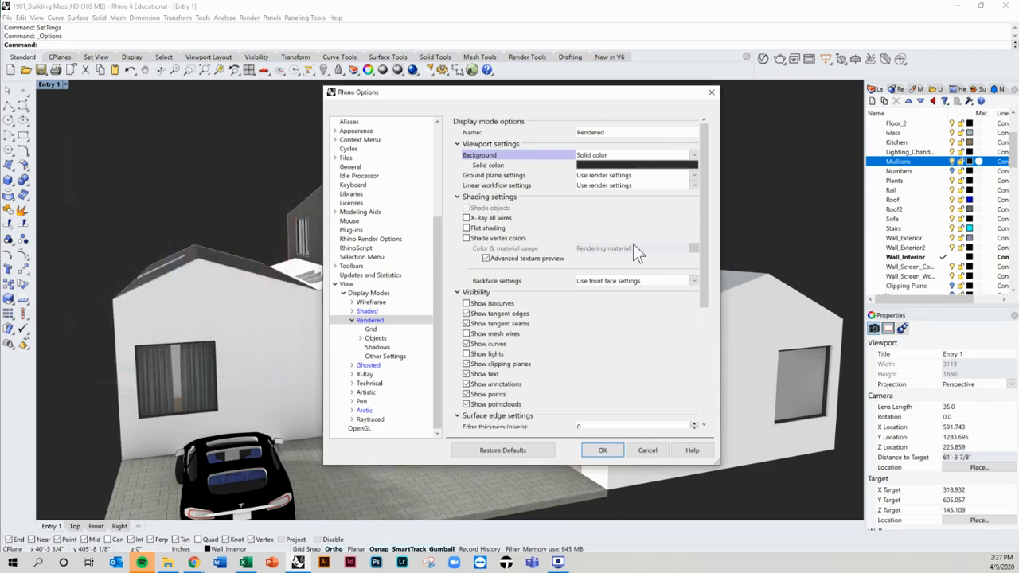
Set the Rendered mode's background to the triangular halftone grid gradient image from the Graphics folder and apply it to the viewport.
left_click(671, 155)
left_click(598, 181)
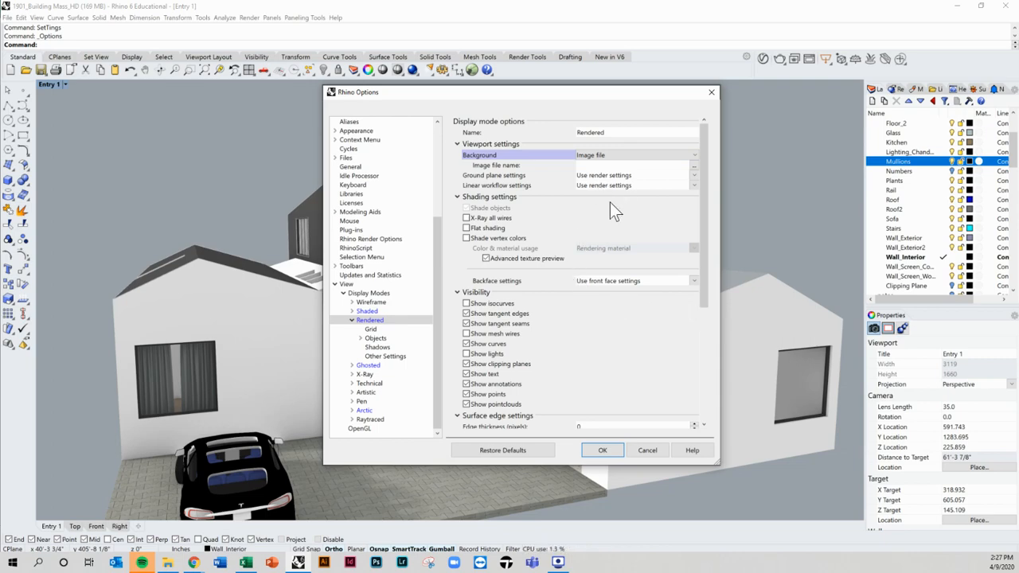
left_click(693, 166)
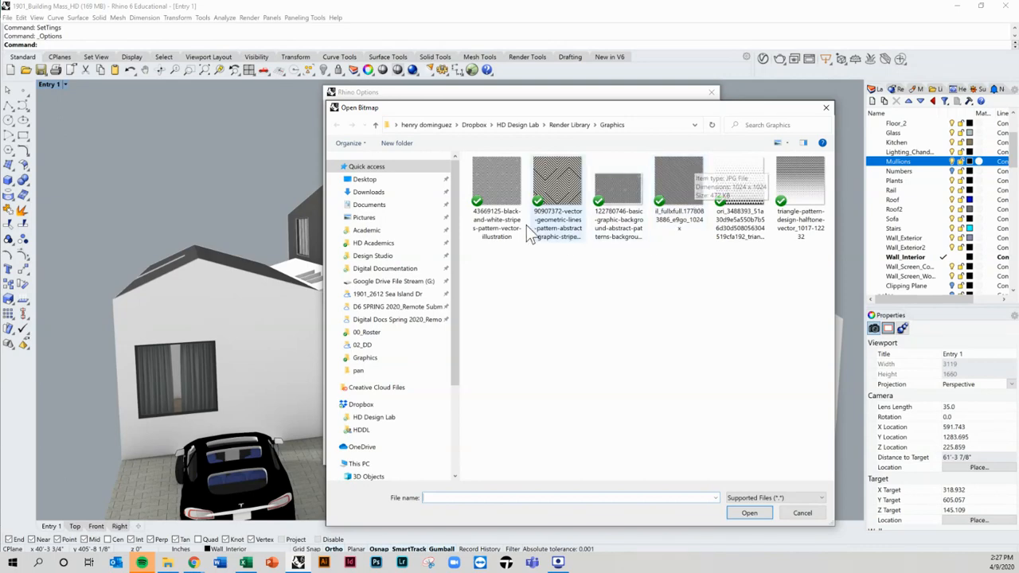
left_click(728, 187)
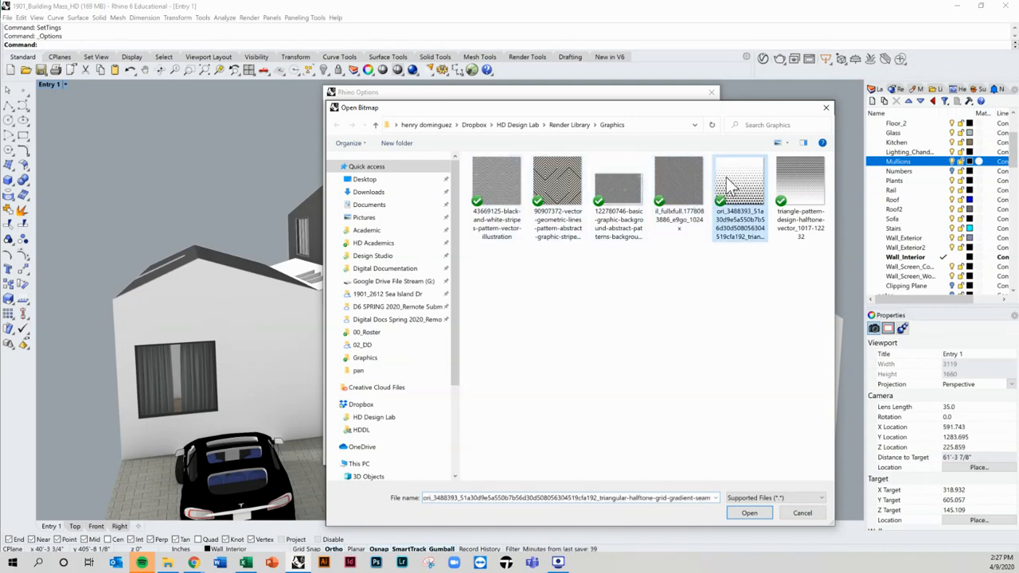
left_click(752, 510)
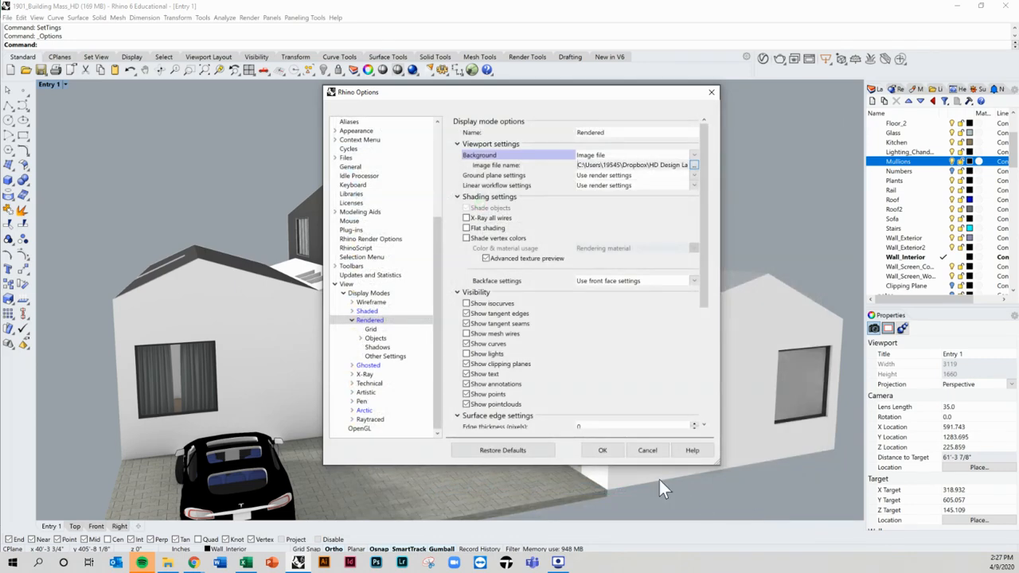
left_click(602, 450)
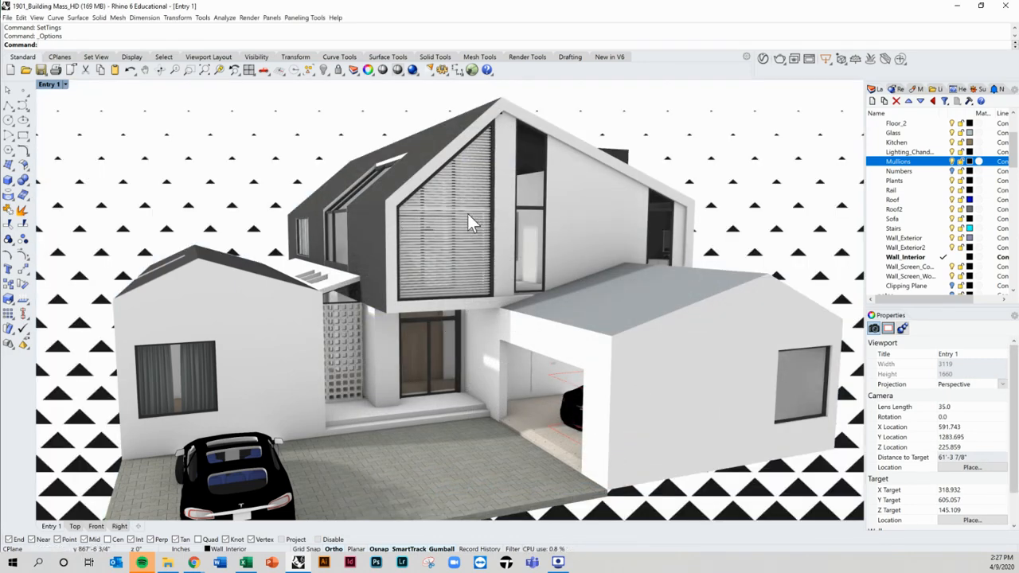
right_click_drag(543, 256, 549, 253)
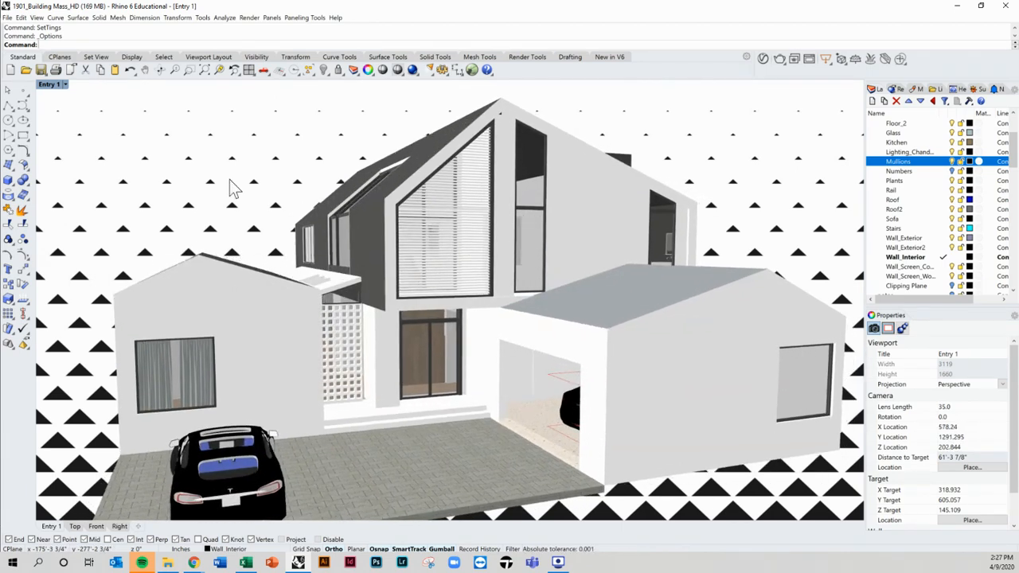
Reopen the Rendered display mode settings and set the viewport background to Gradient 2 colors.
type("settings")
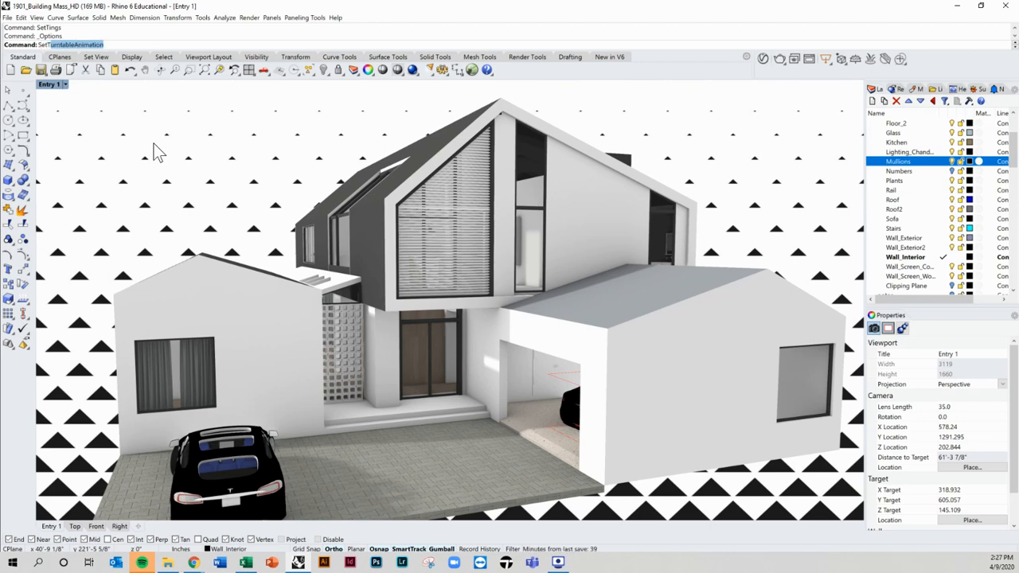
key("Return")
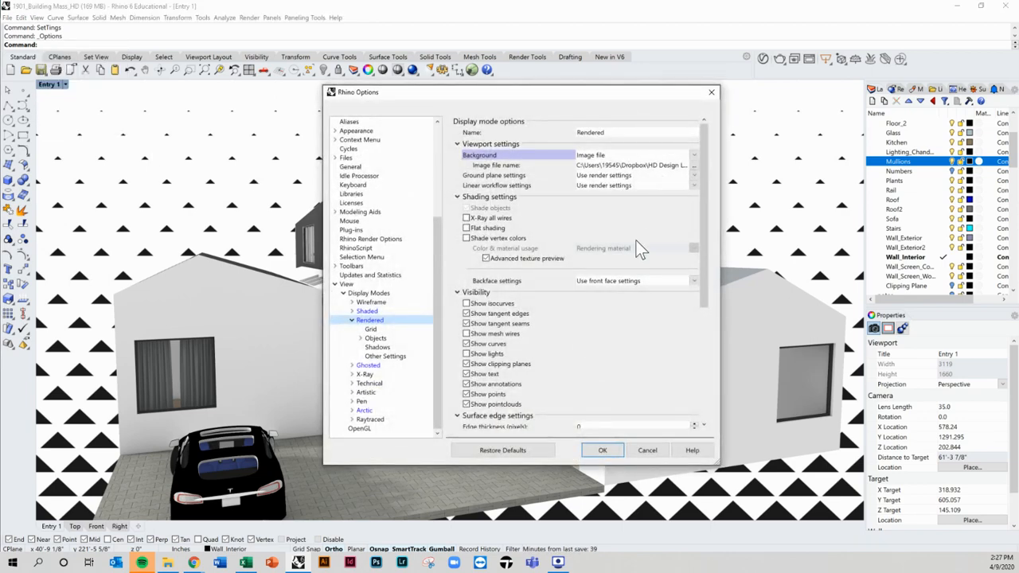
left_click(693, 155)
left_click(618, 191)
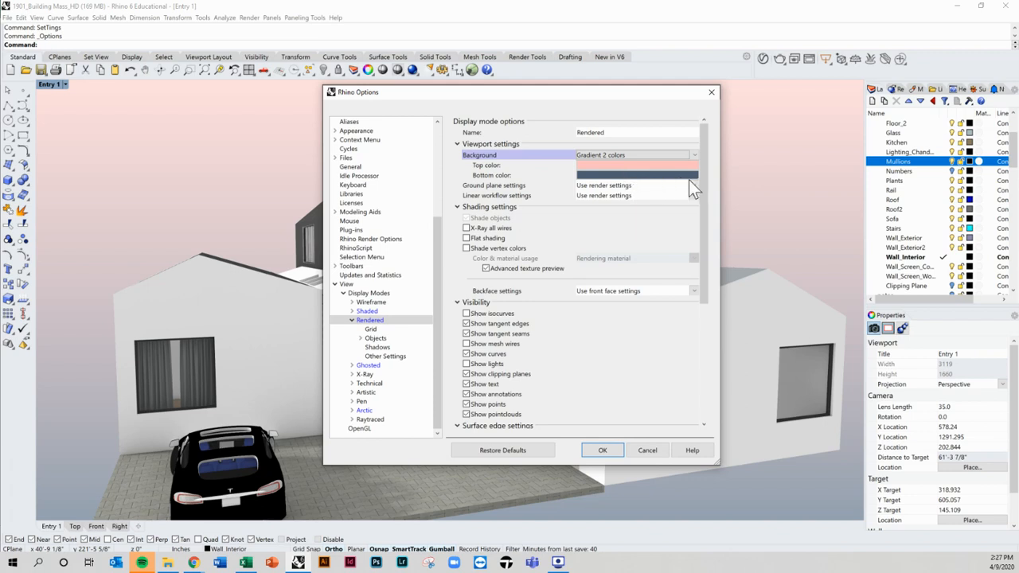
Switch the background to Gradient 4 colors and make its bottom right color Red.
left_click(691, 156)
left_click(599, 197)
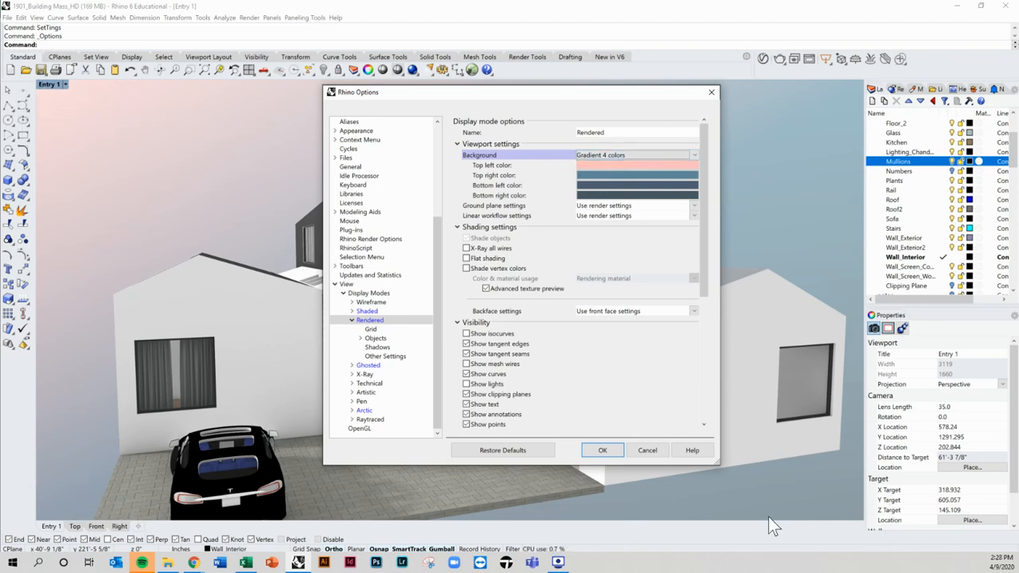
left_click(648, 195)
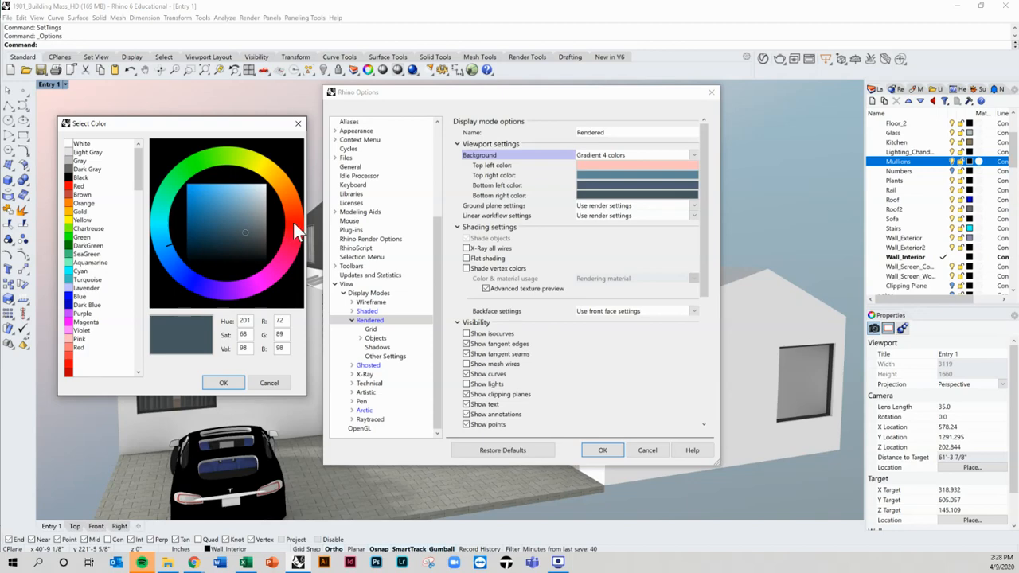
left_click(79, 186)
left_click(222, 383)
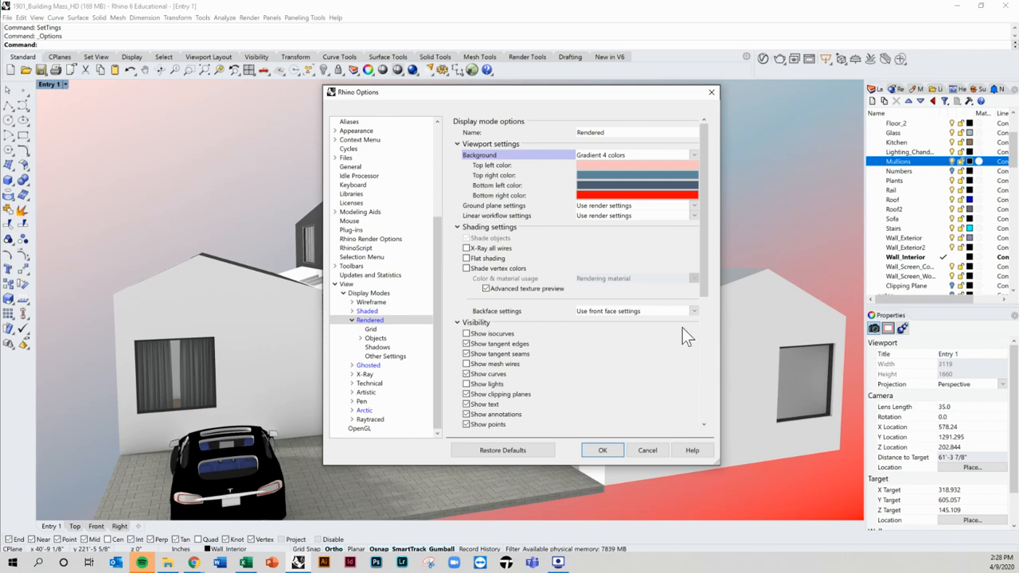
Return the Rendered mode's background to Gradient 2 colors and apply the options.
left_click(691, 155)
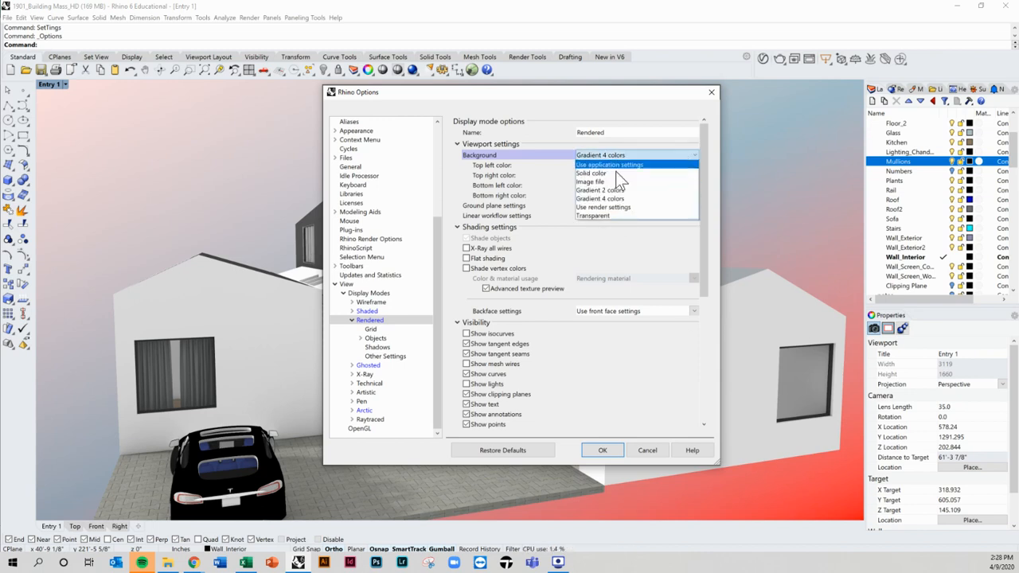
left_click(590, 191)
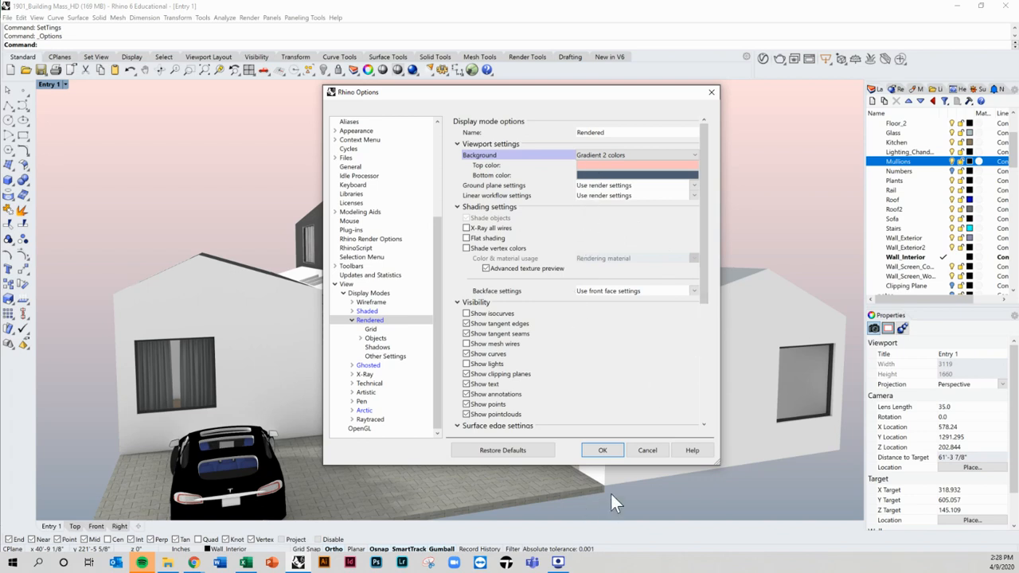
left_click(603, 450)
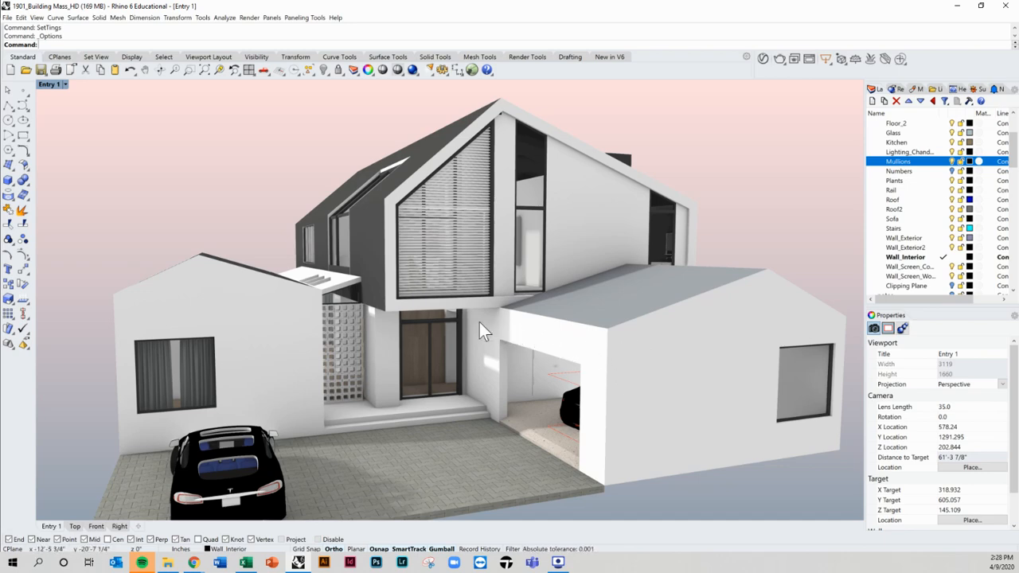
Select the exterior walls of the garage volume and assign them a new material of type Custom.
left_click(690, 369)
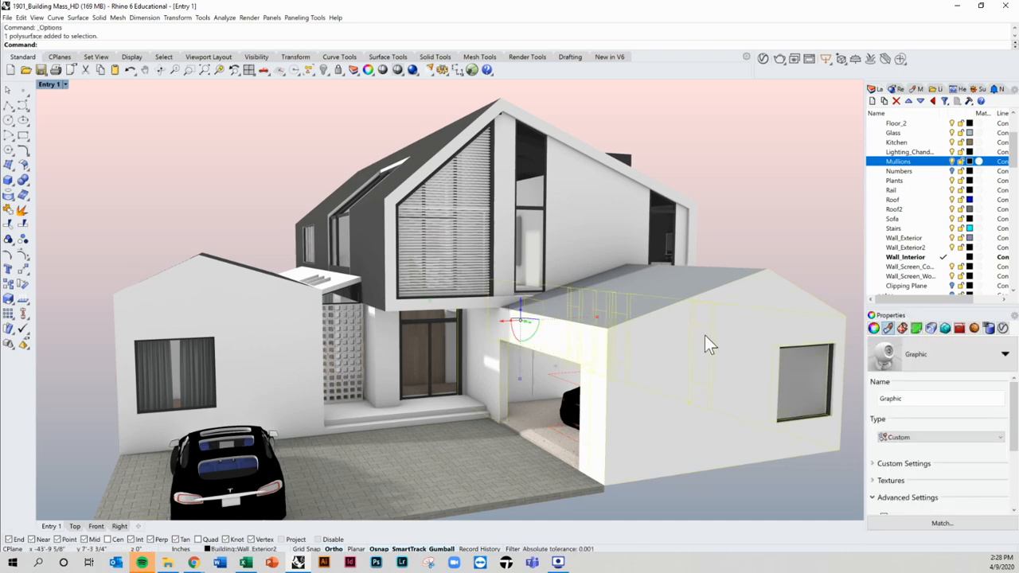
right_click_drag(693, 352, 639, 355)
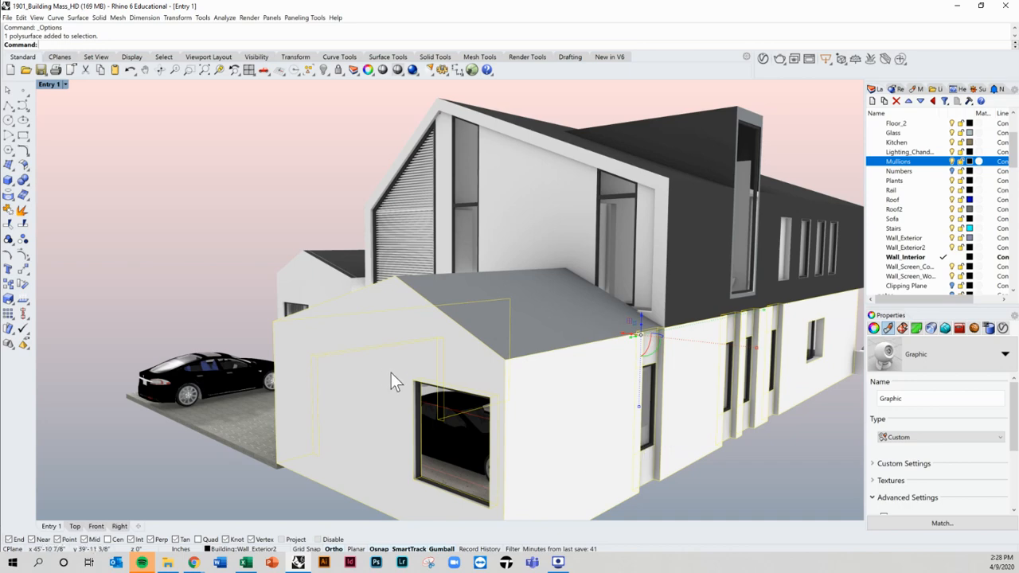
right_click_drag(391, 374, 575, 365)
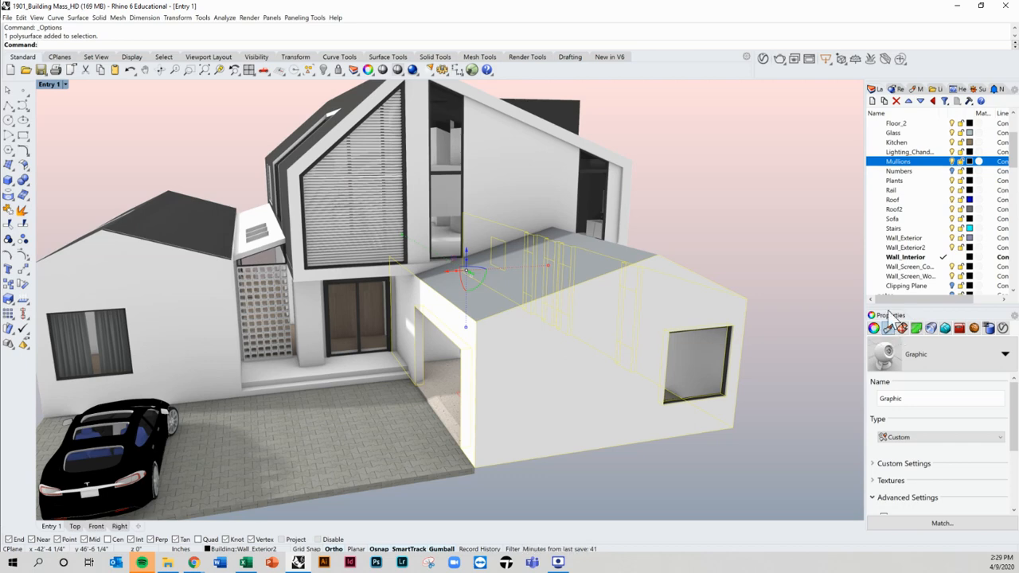
left_click(973, 438)
left_click(969, 430)
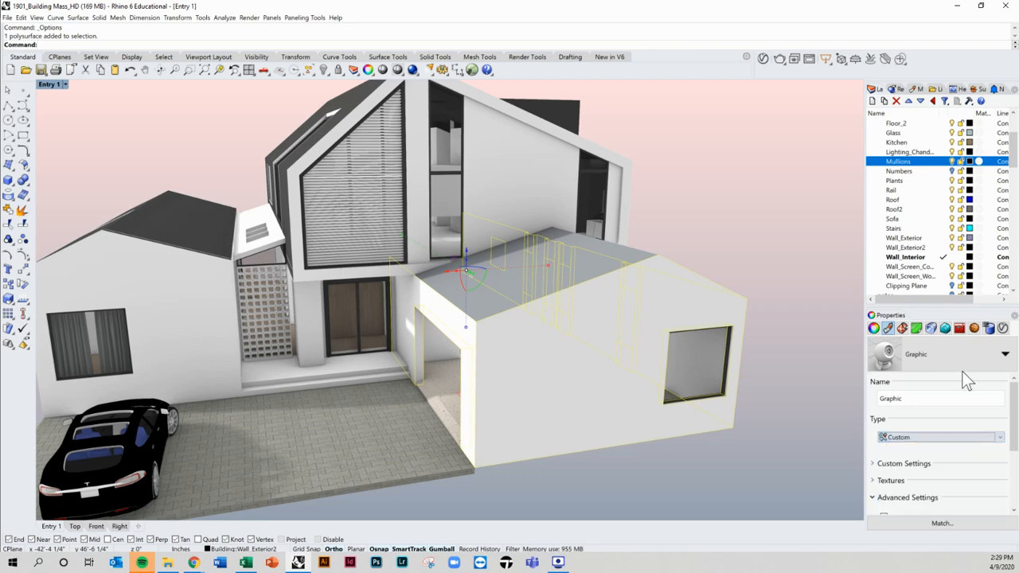
left_click(1003, 355)
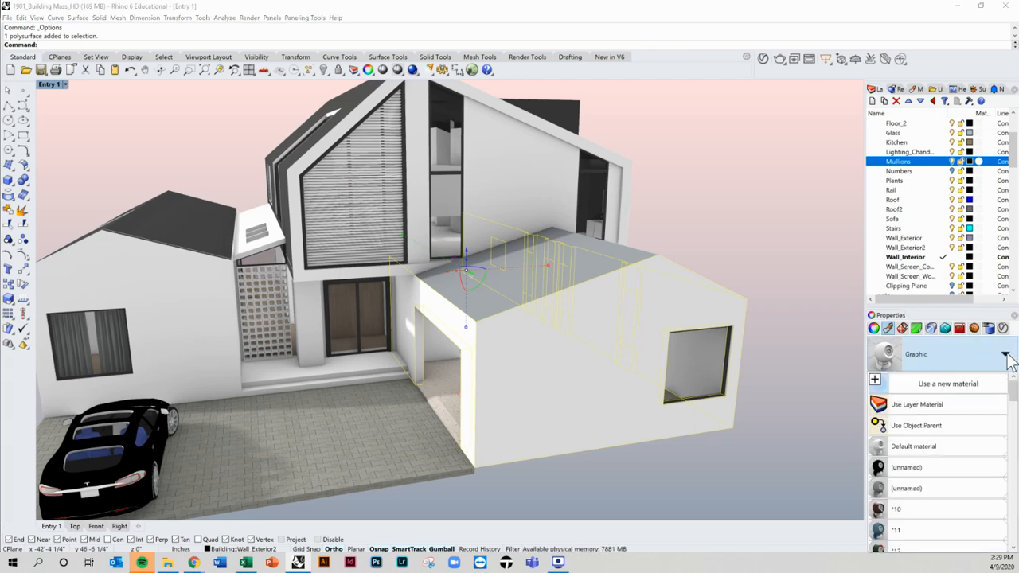
left_click(941, 388)
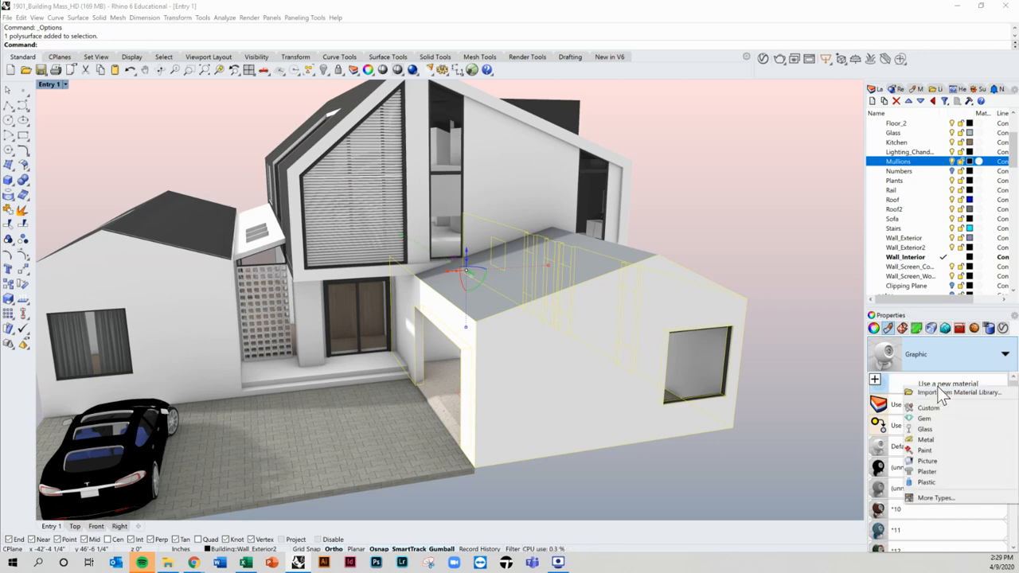
left_click(934, 408)
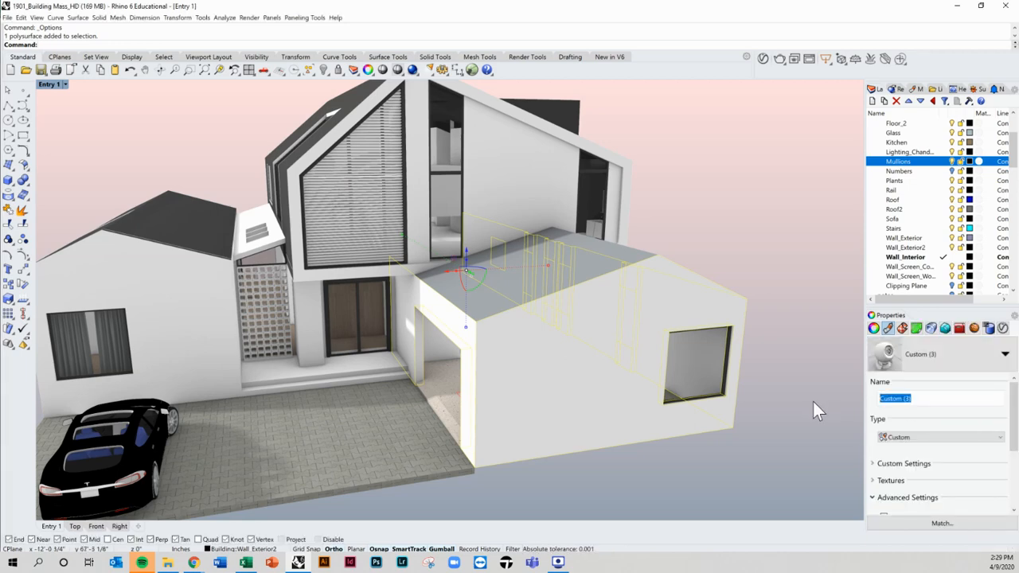
Name the new material Graphics and keep its type as Custom.
type("Grp")
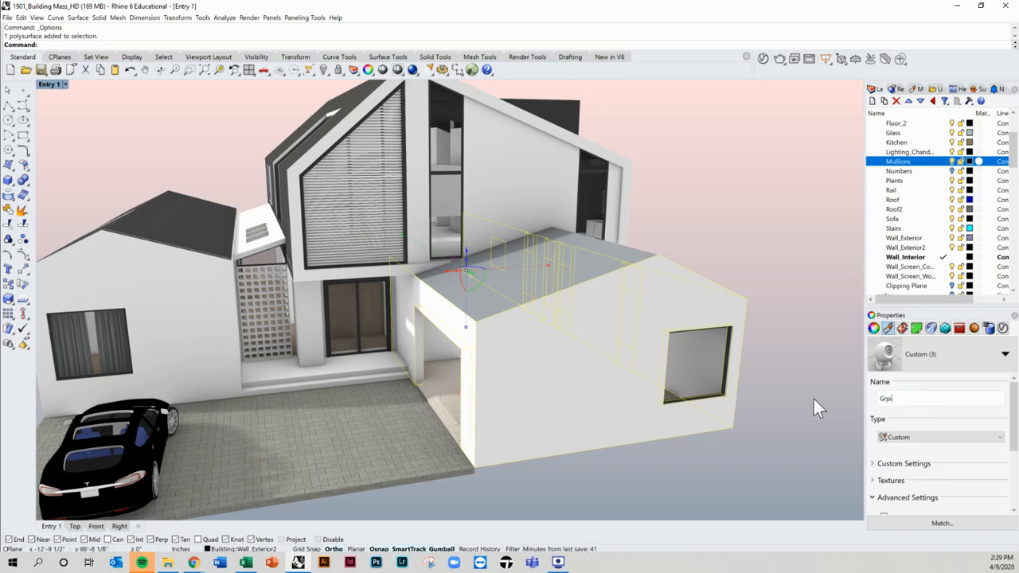
key("BackSpace")
type("aphic")
type(" tex")
type("t")
key("BackSpace")
key("BackSpace")
key("BackSpace")
key("BackSpace")
key("BackSpace")
key("Return")
left_click(1000, 439)
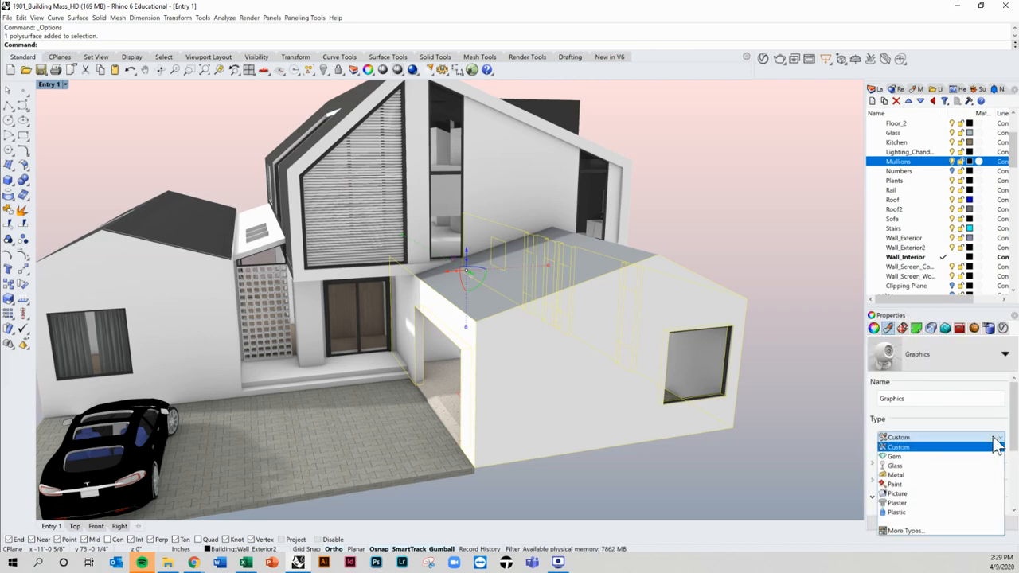
left_click(979, 422)
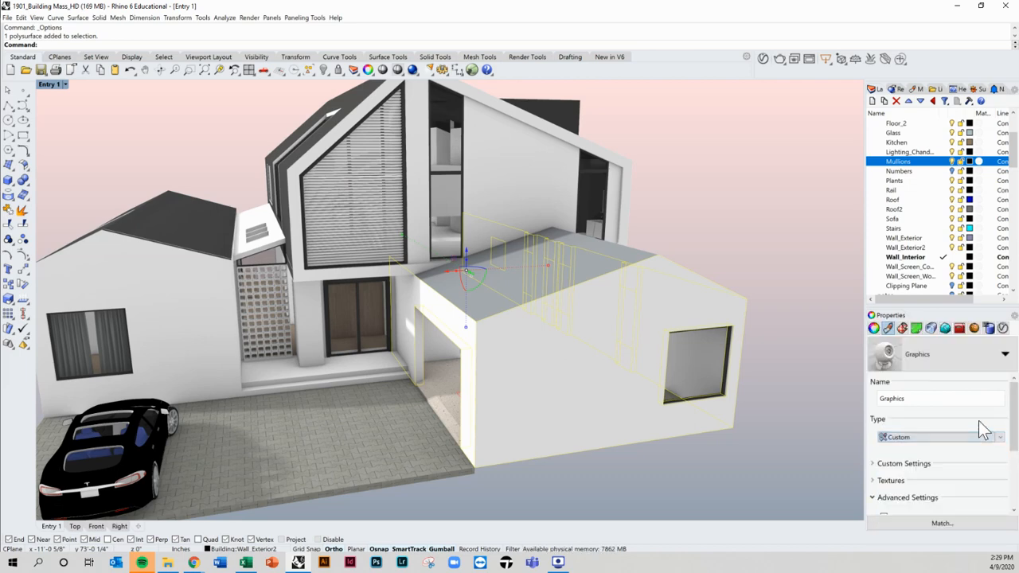
left_click(873, 464)
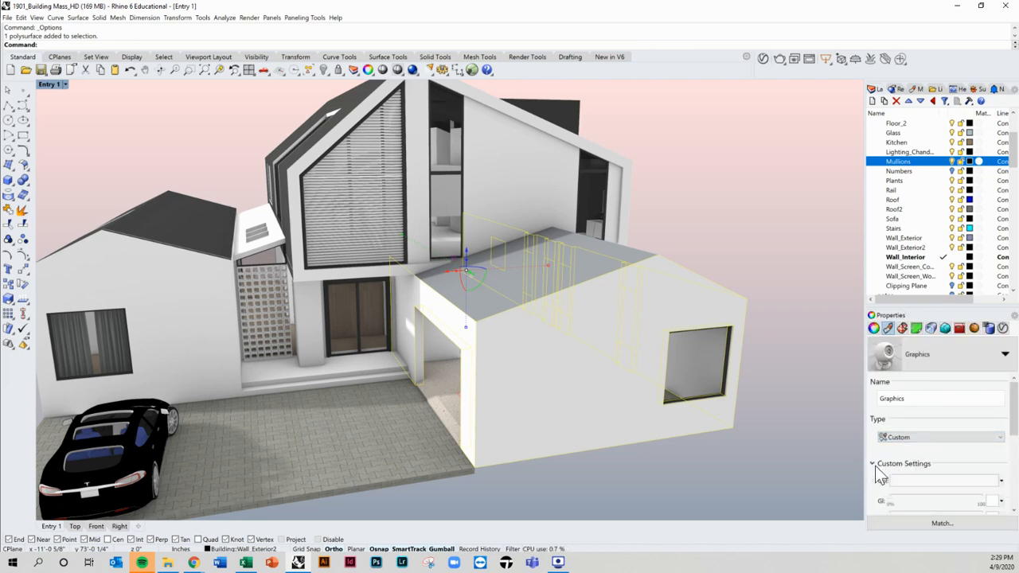
left_click(1002, 482)
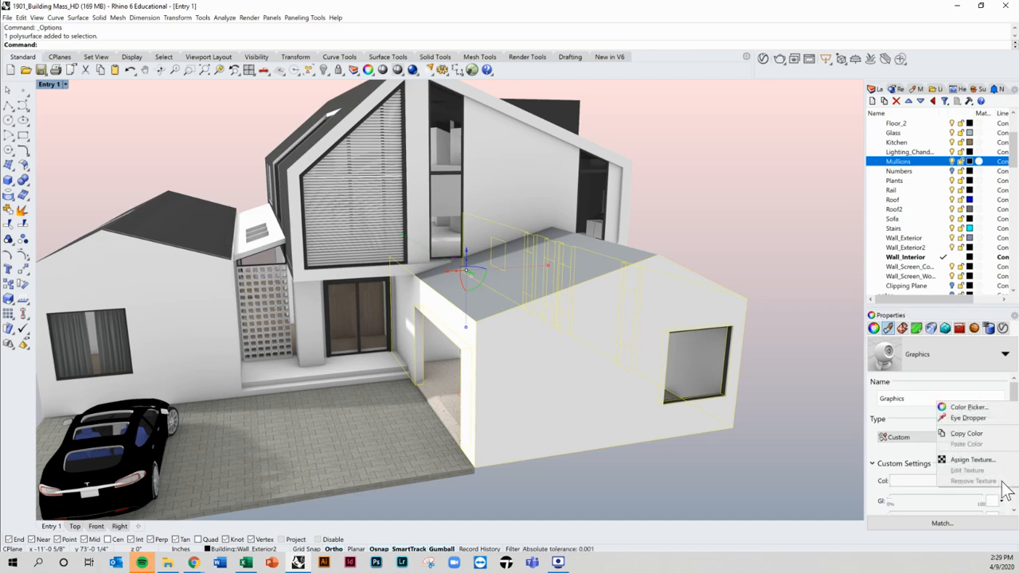
left_click(883, 484)
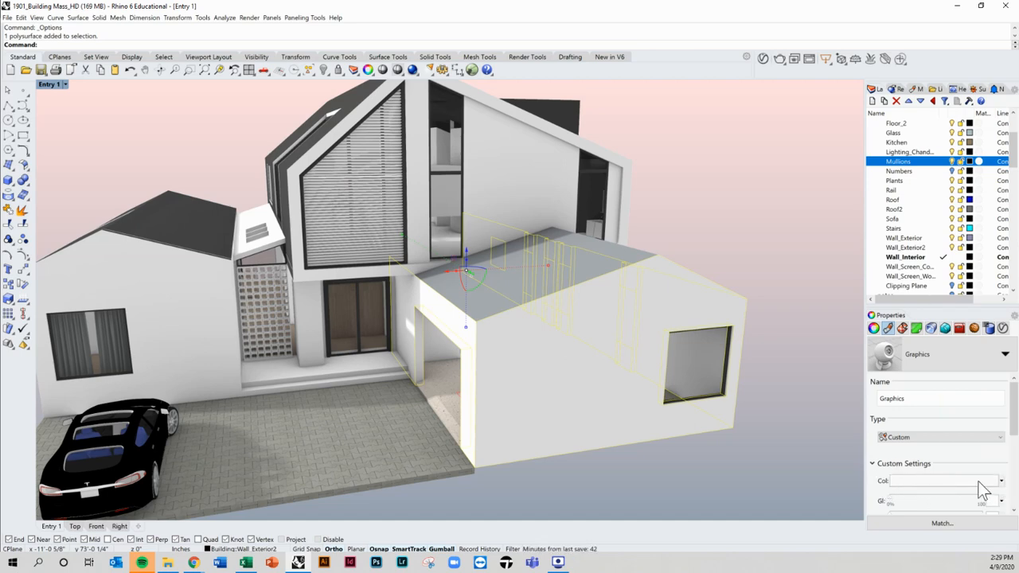
left_click(1000, 482)
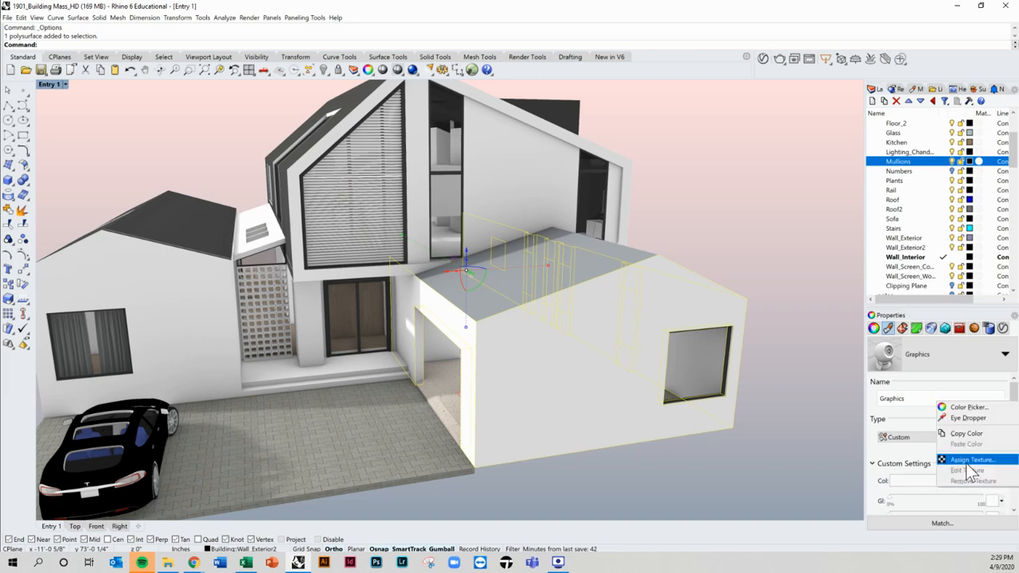
left_click(968, 461)
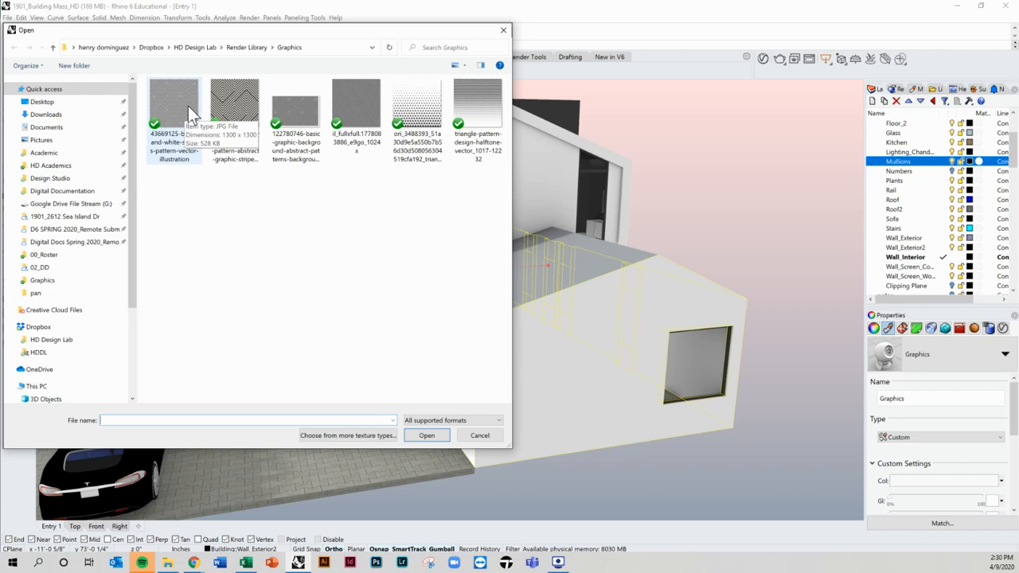
left_click(243, 47)
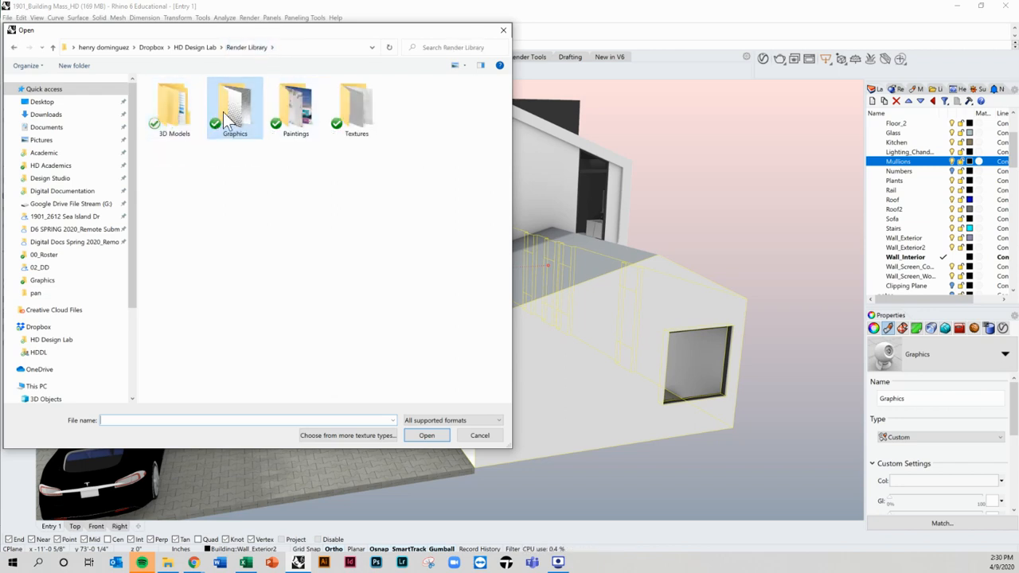
double_click(356, 102)
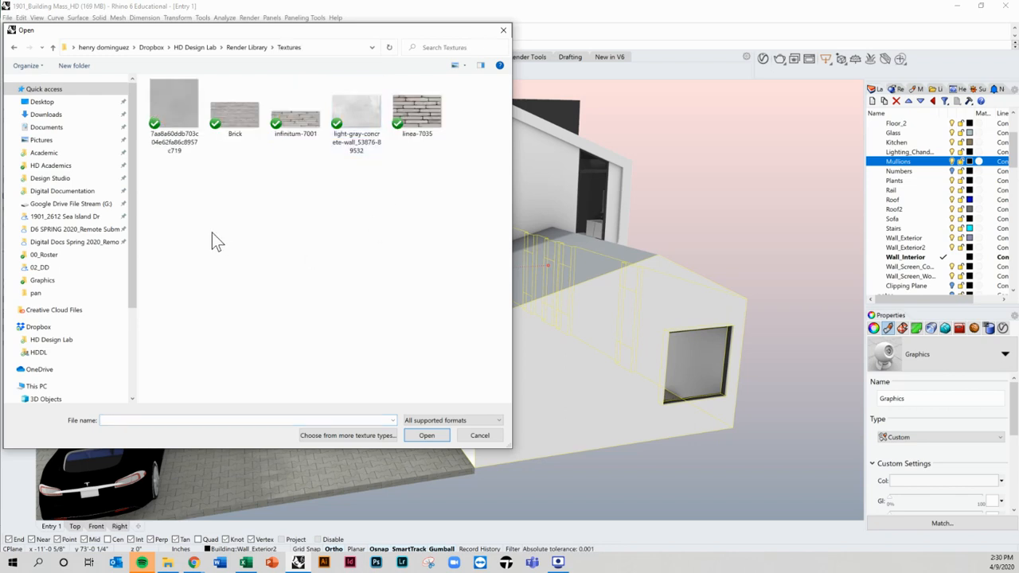
left_click(352, 109)
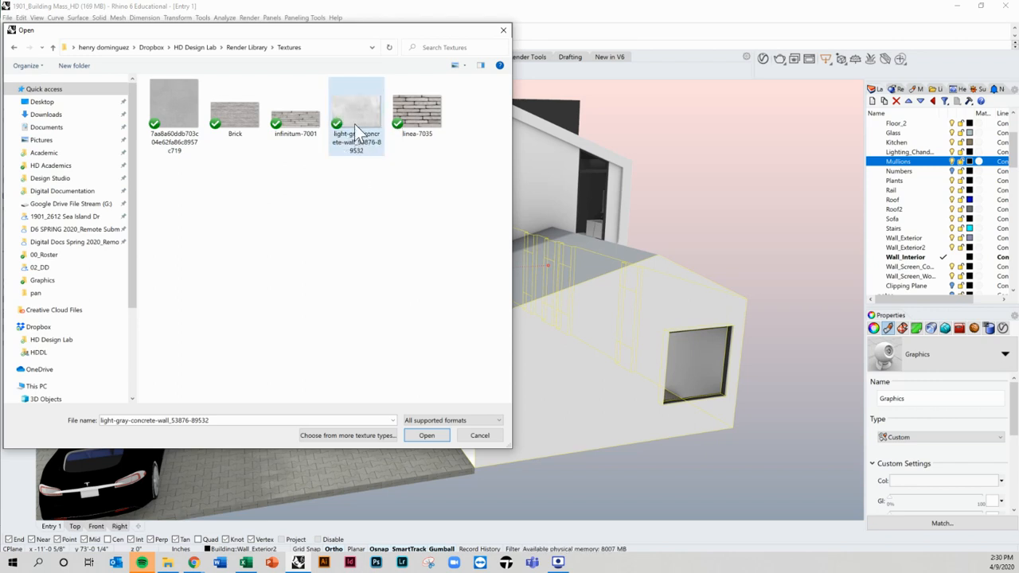
left_click(426, 437)
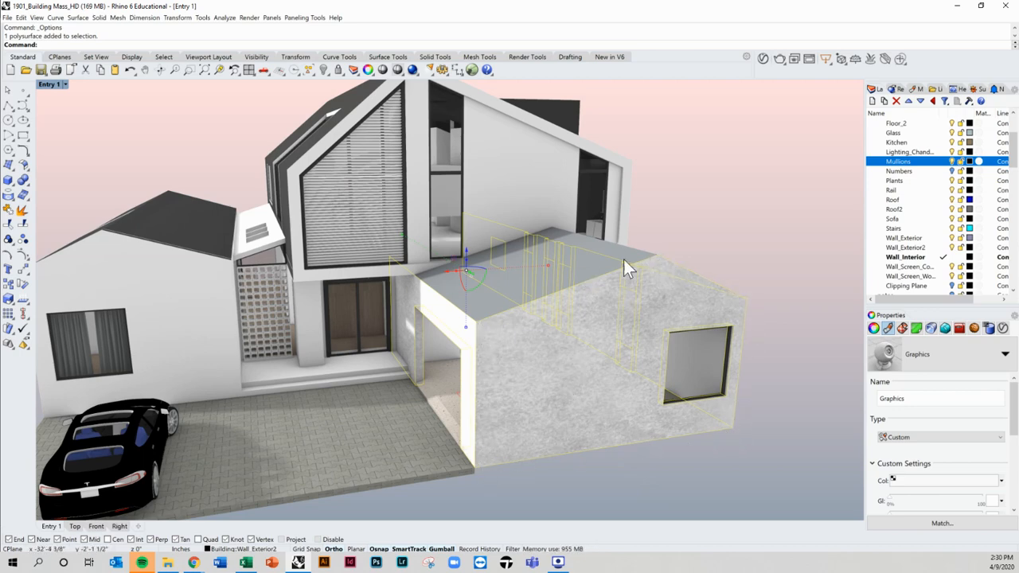
Isolate the concrete-textured garage walls from the rest of the house model.
left_click(689, 232)
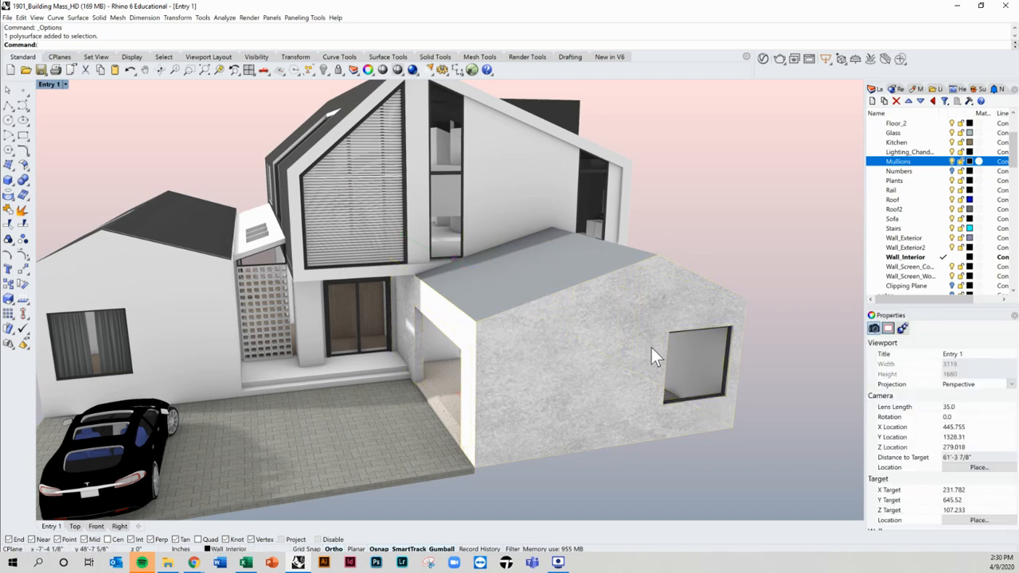
mouse_move(635, 374)
right_mouse_down()
mouse_move(581, 365)
mouse_move(644, 381)
right_mouse_up()
left_click(635, 400)
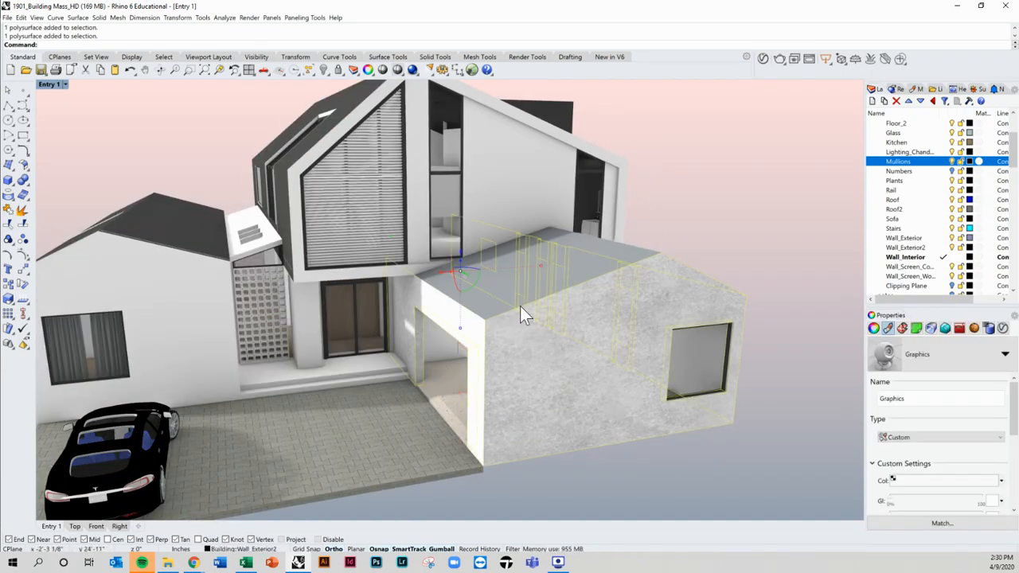
left_click(327, 69)
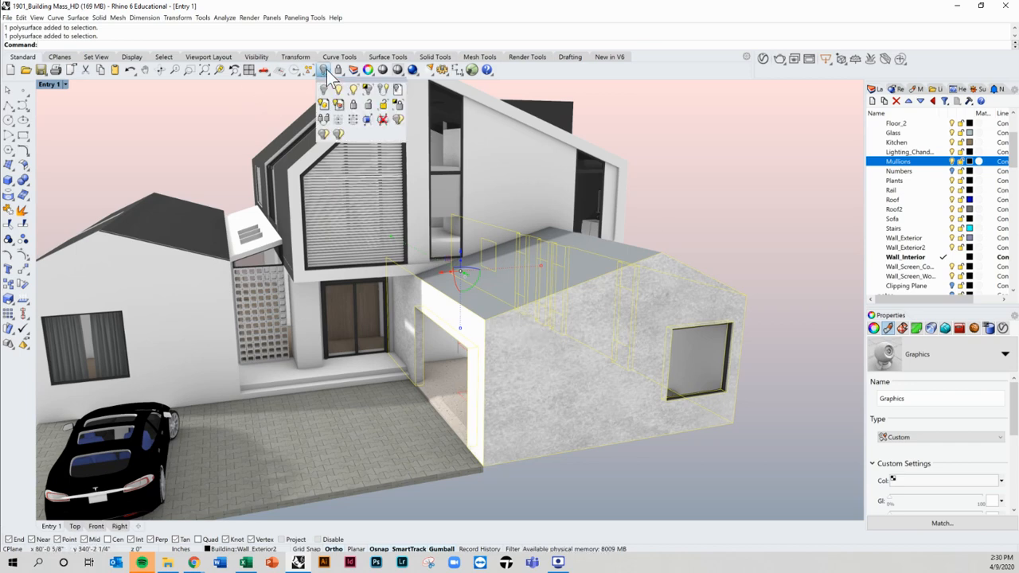
left_click(368, 91)
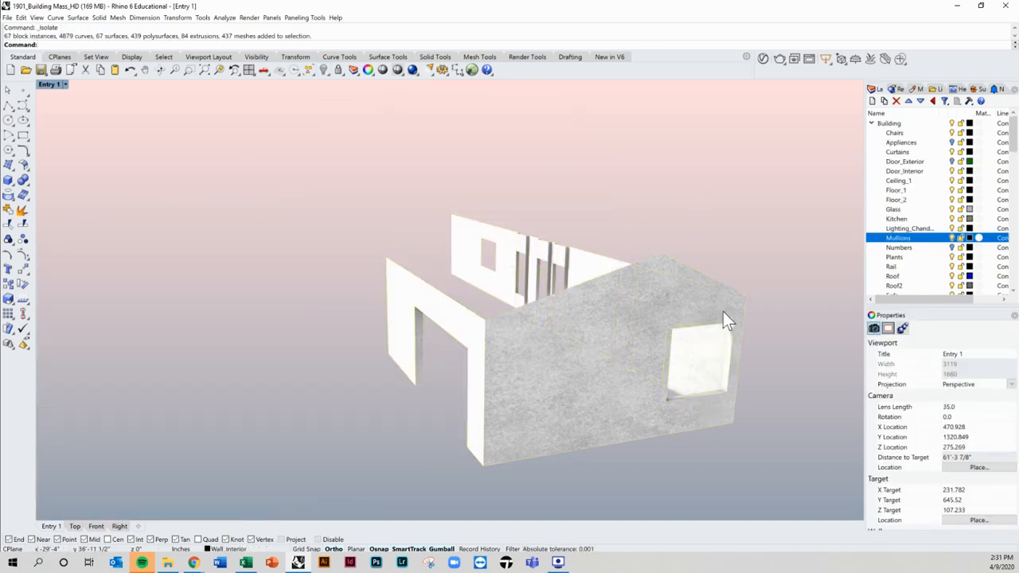
Start a box mapping on the isolated walls, with its base spanning from the long wall's far bottom corner to the gable wall's opposite bottom corner.
right_click_drag(725, 317, 683, 344)
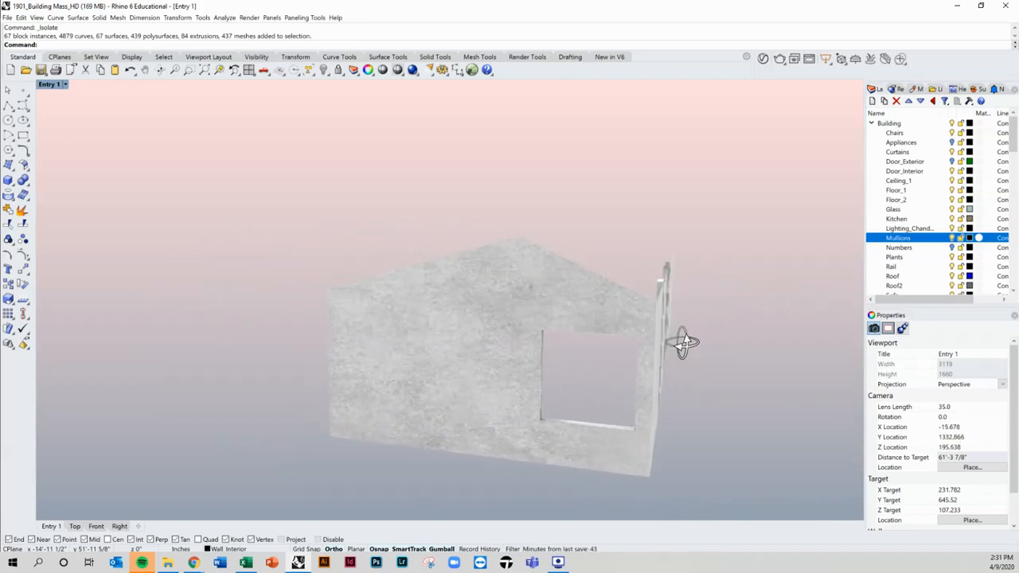
left_click(563, 319)
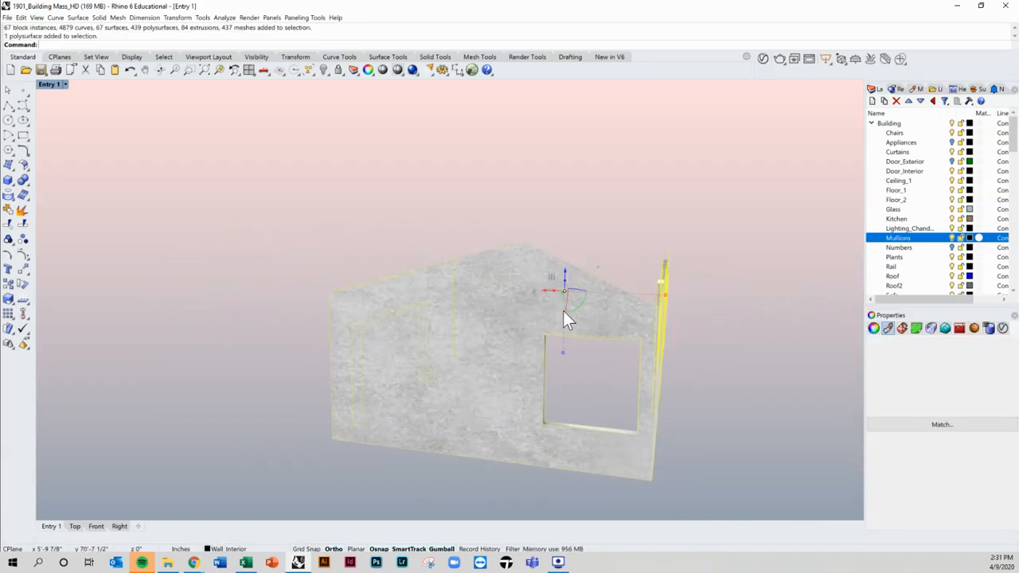
left_click(902, 329)
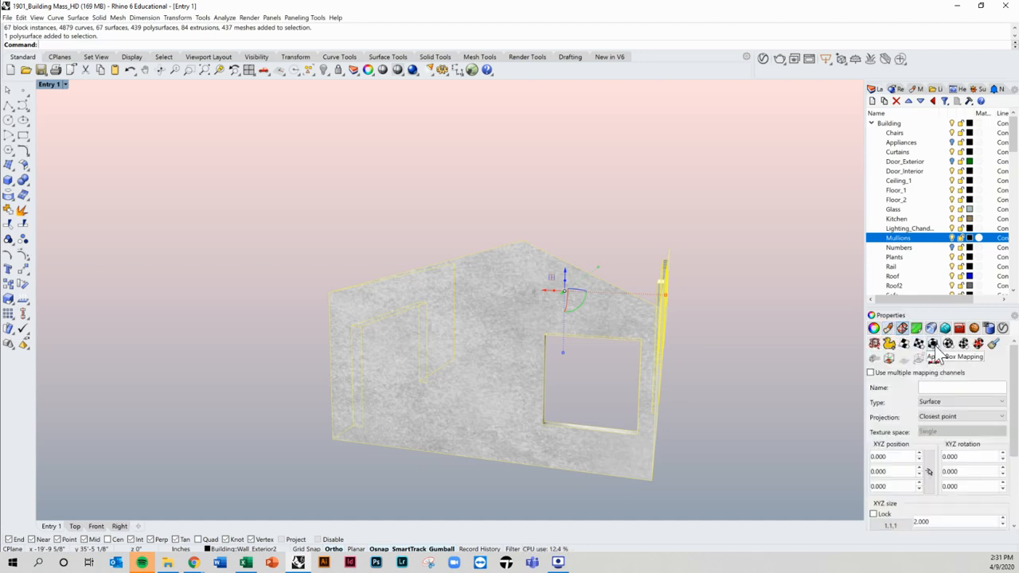
left_click(935, 351)
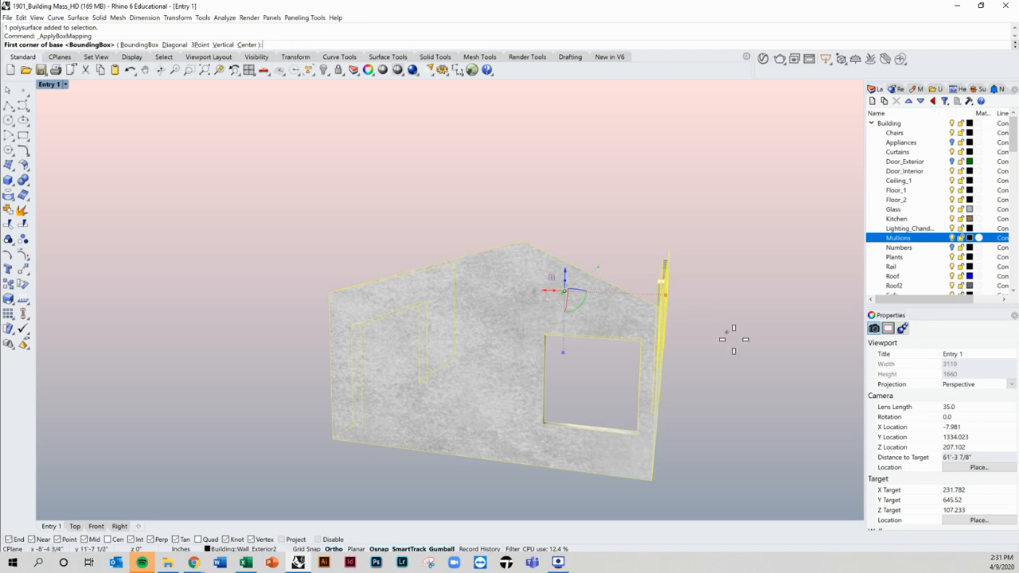
right_click_drag(730, 337, 703, 344)
scroll(704, 346, "down", 4)
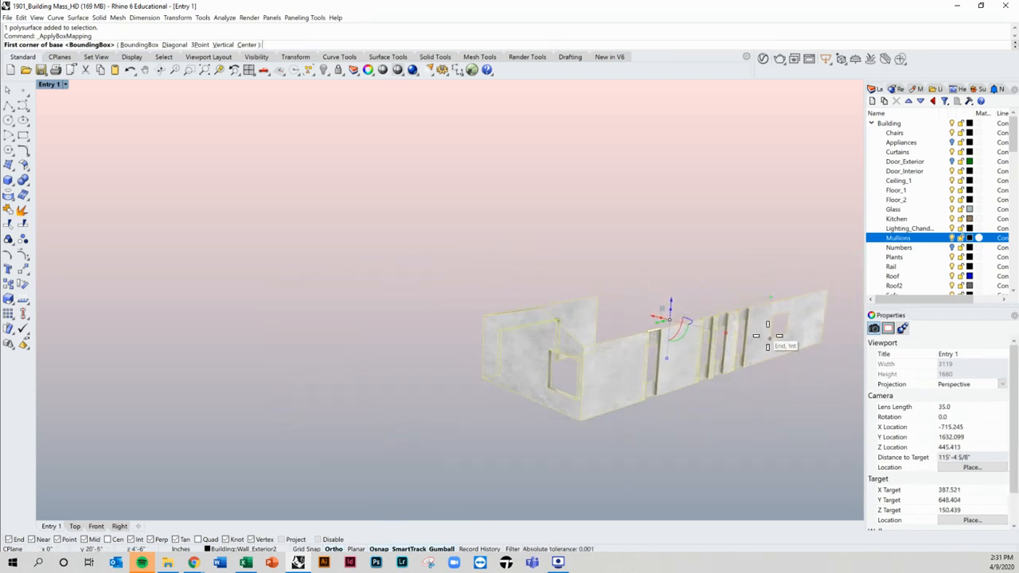
scroll(842, 334, "up", 2)
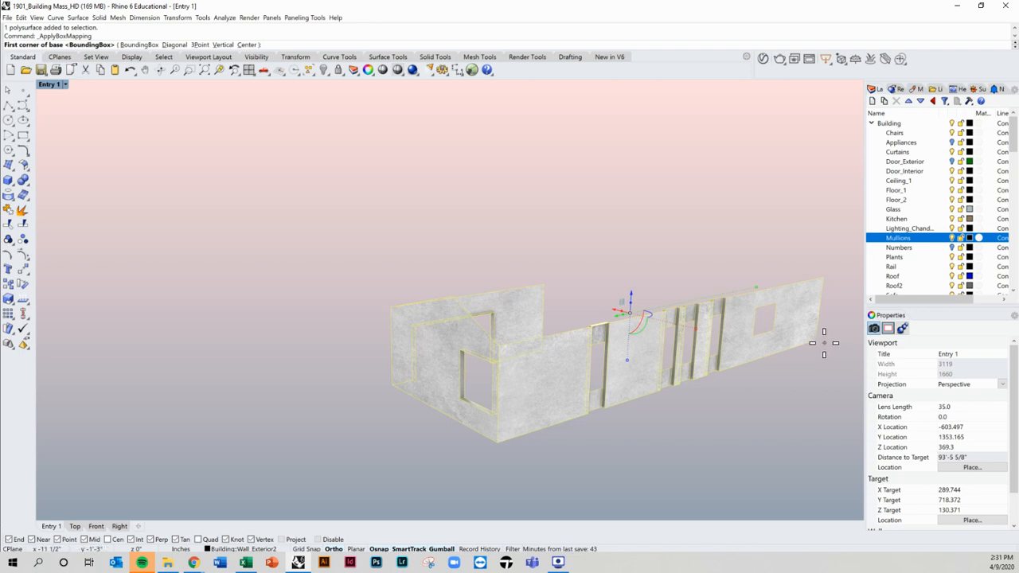
left_click(829, 344)
right_click_drag(829, 344, 827, 347)
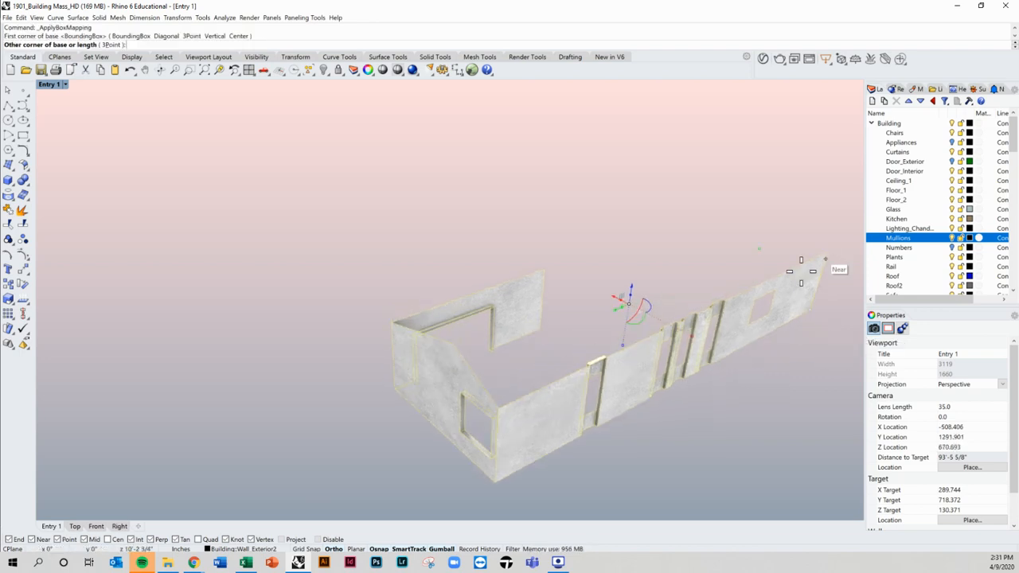
right_click_drag(801, 284, 552, 334)
scroll(552, 334, "up", 3)
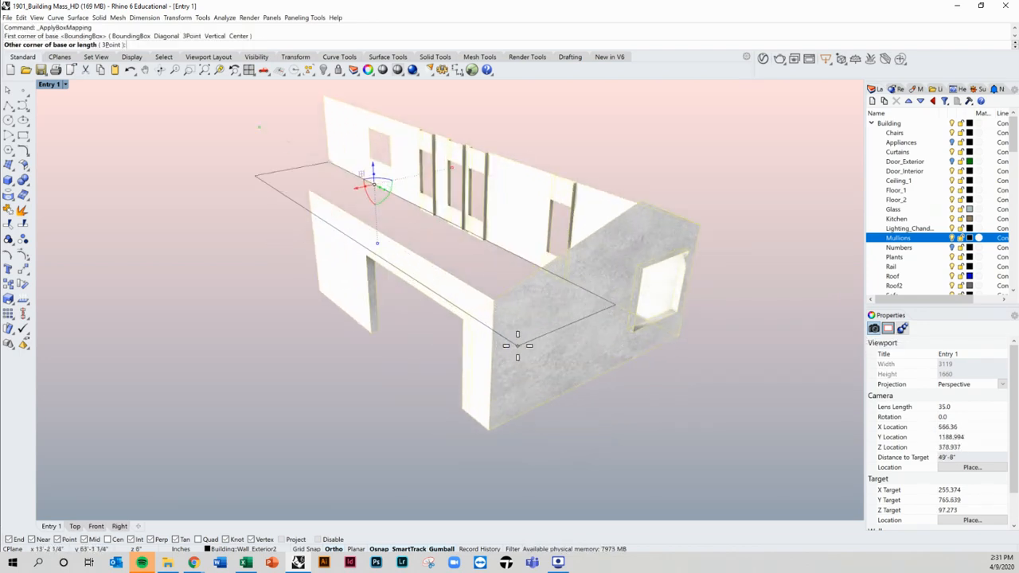
left_click(491, 422)
Set the mapping box's height at the peak of the gable wall and make the mapping capped.
right_click_drag(489, 433, 364, 316)
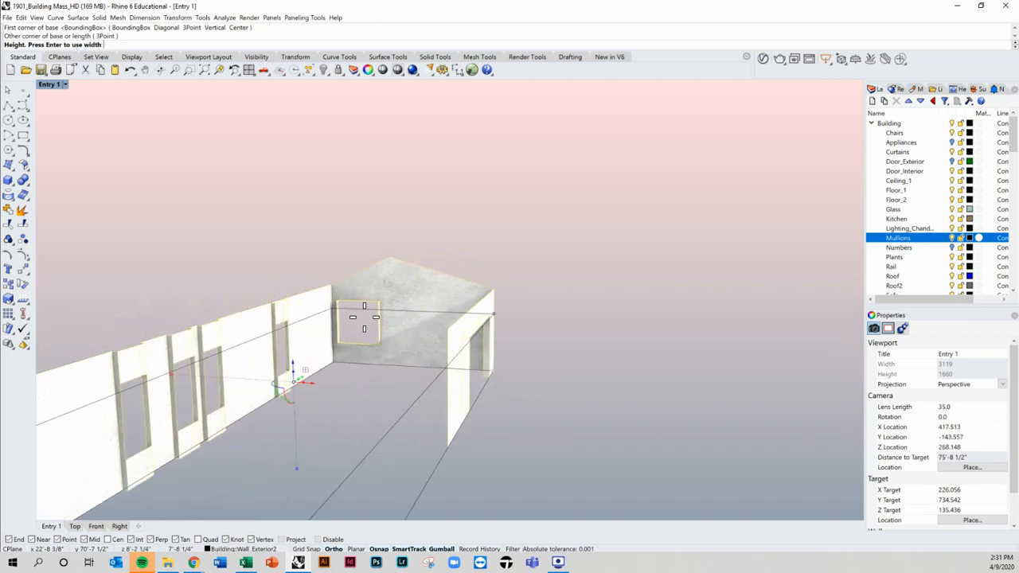
scroll(364, 317, "down", 3)
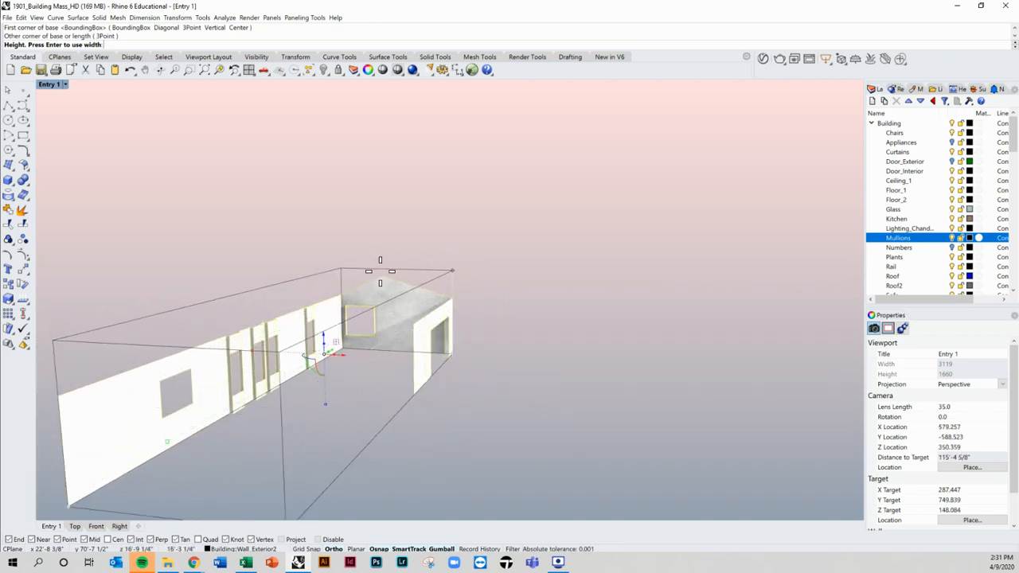
left_click(384, 280)
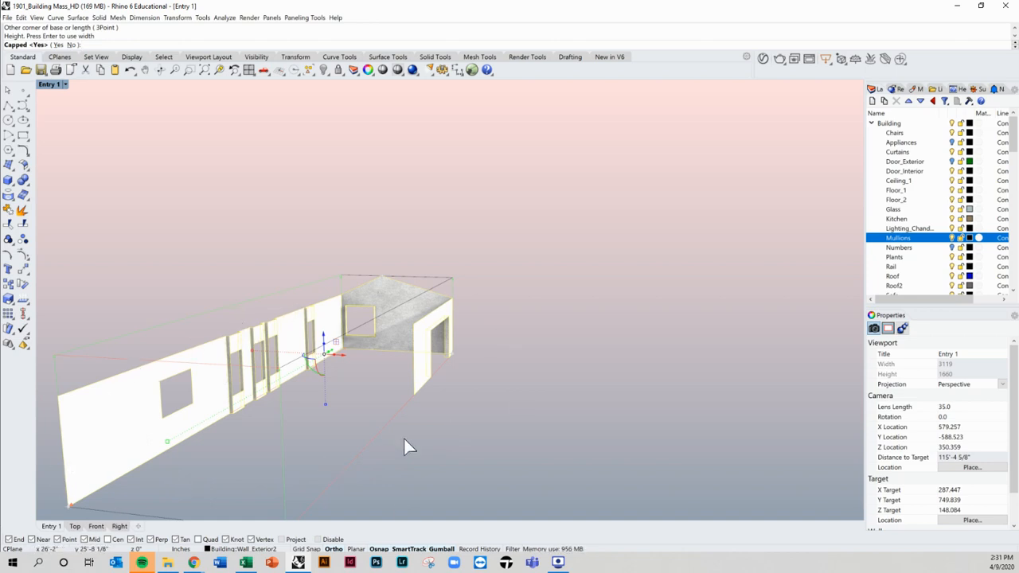
key("Return")
Examine the concrete texture on the gable wall from several angles and review the walls' box mapping position, rotation and size settings.
right_click_drag(427, 389, 401, 334)
scroll(539, 315, "up", 4)
left_click(625, 301)
scroll(399, 330, "up", 4)
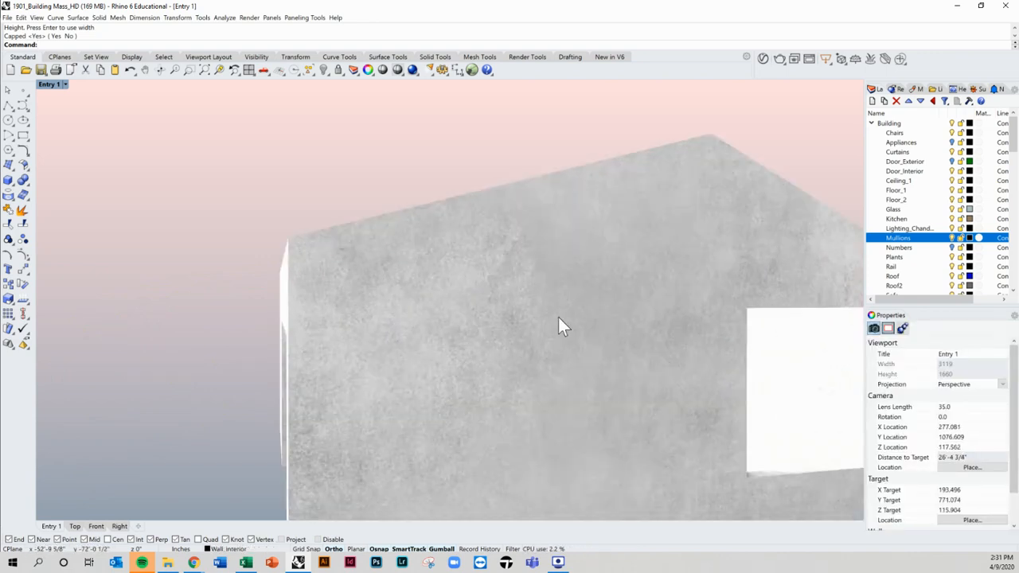
scroll(559, 326, "down", 5)
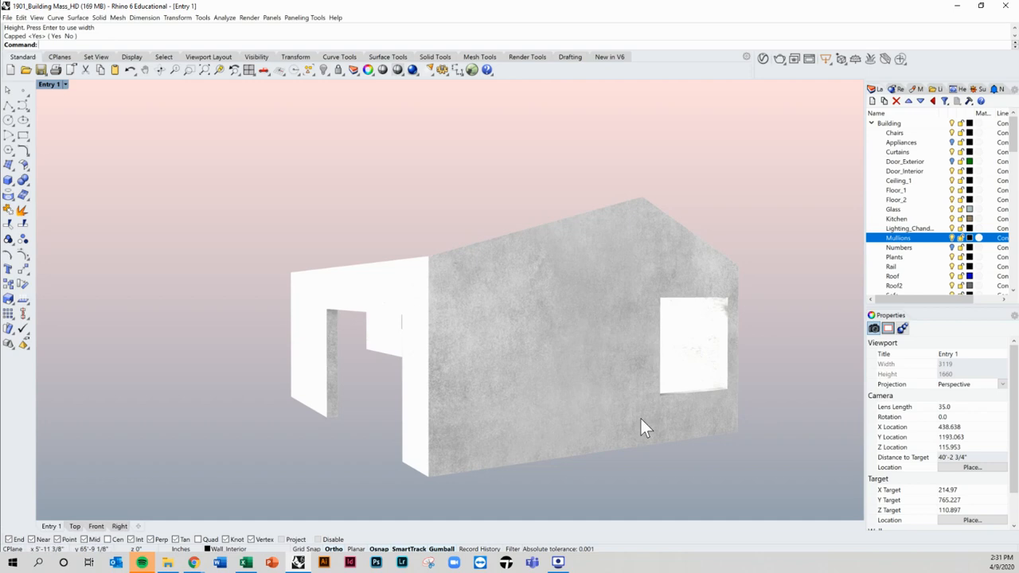
right_click_drag(567, 353, 670, 315)
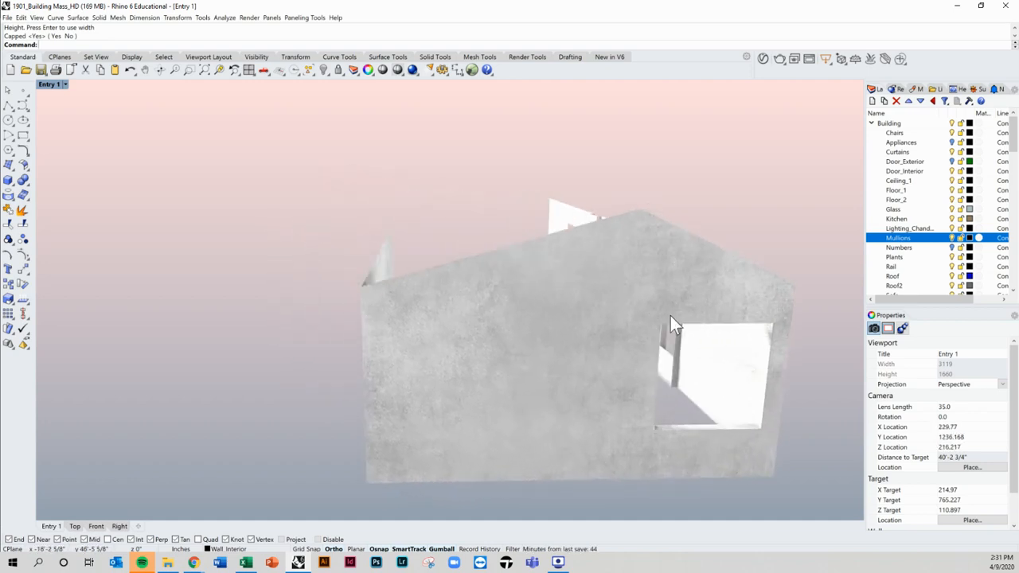
left_click(590, 284)
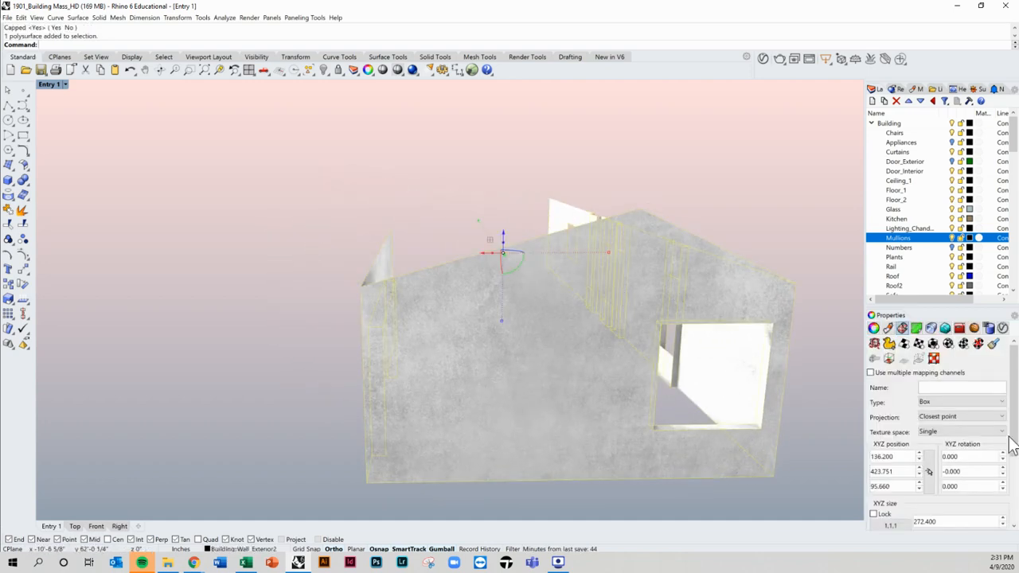
left_click_drag(1013, 380, 1015, 413)
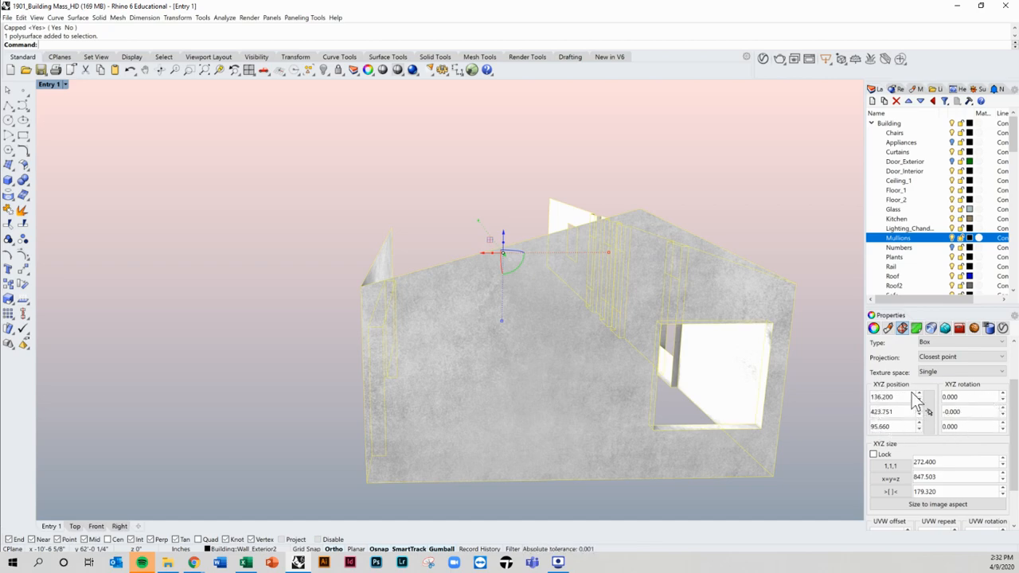
left_click(776, 234)
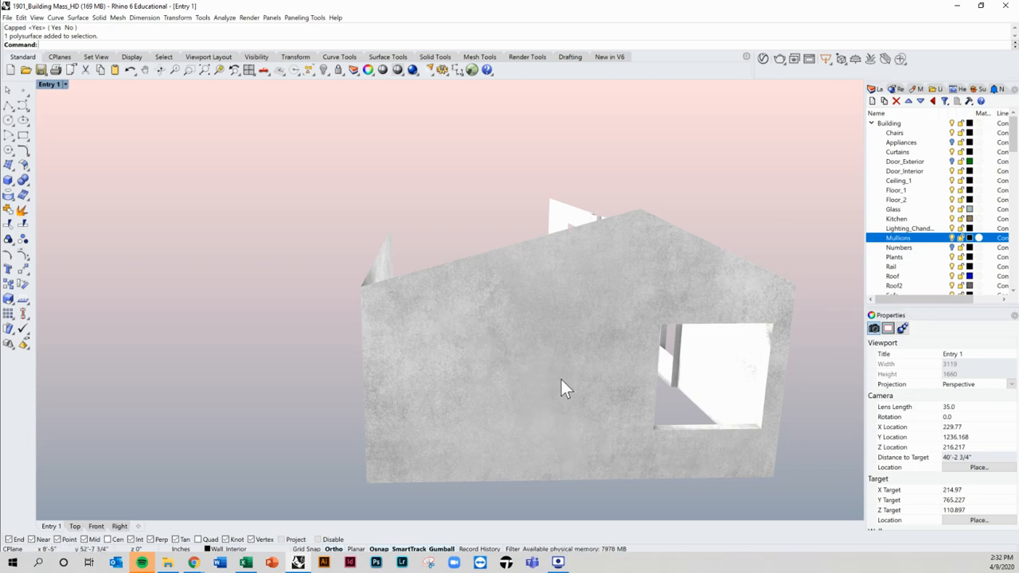
right_click_drag(659, 427, 637, 414)
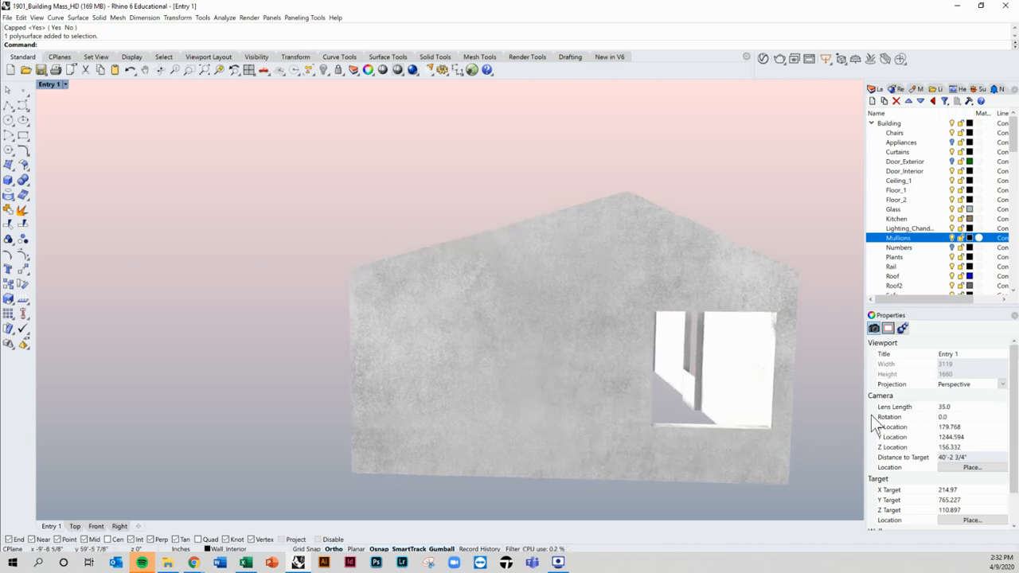
left_click(538, 269)
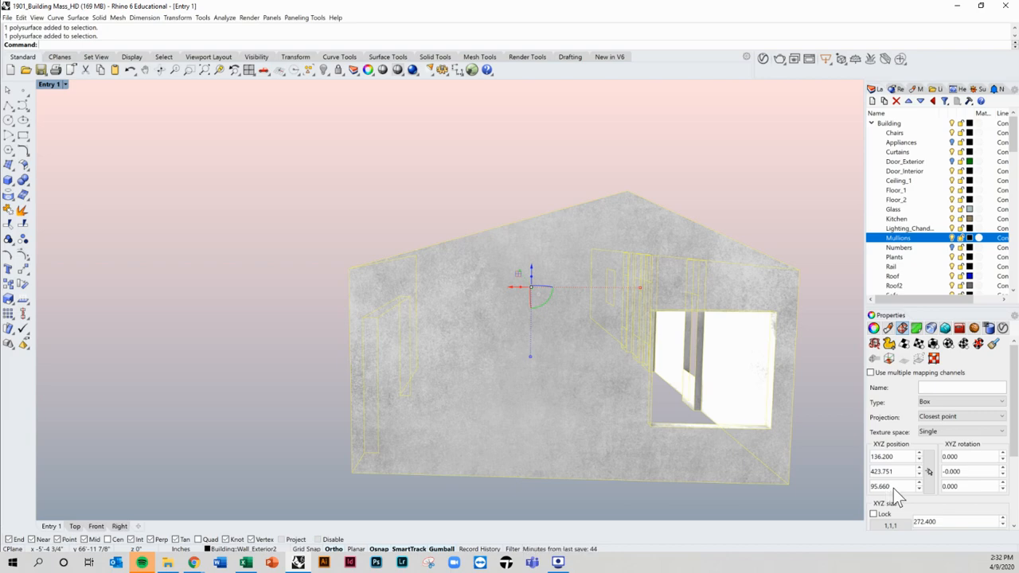
Try a Z position of 0 for the walls' box mapping, look at the gable wall, and undo the change.
double_click(897, 487)
type("0")
key("Return")
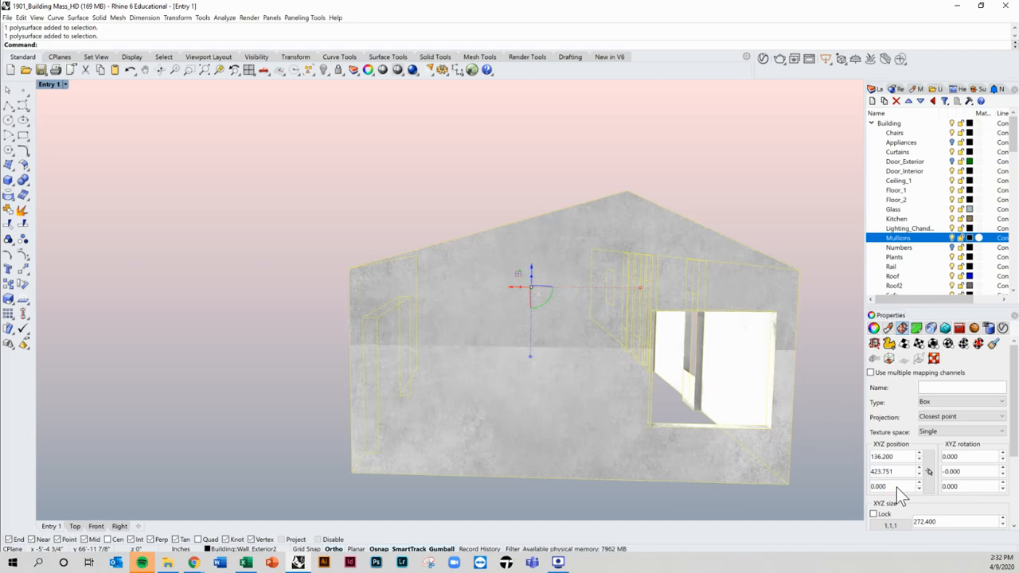
left_click(727, 162)
right_click_drag(651, 243, 571, 326)
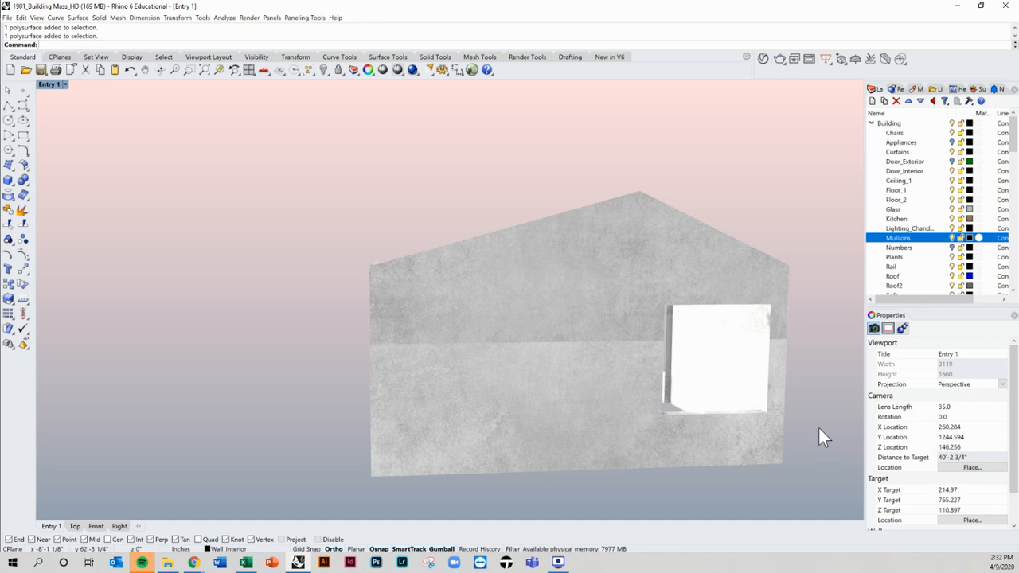
key("ctrl+z")
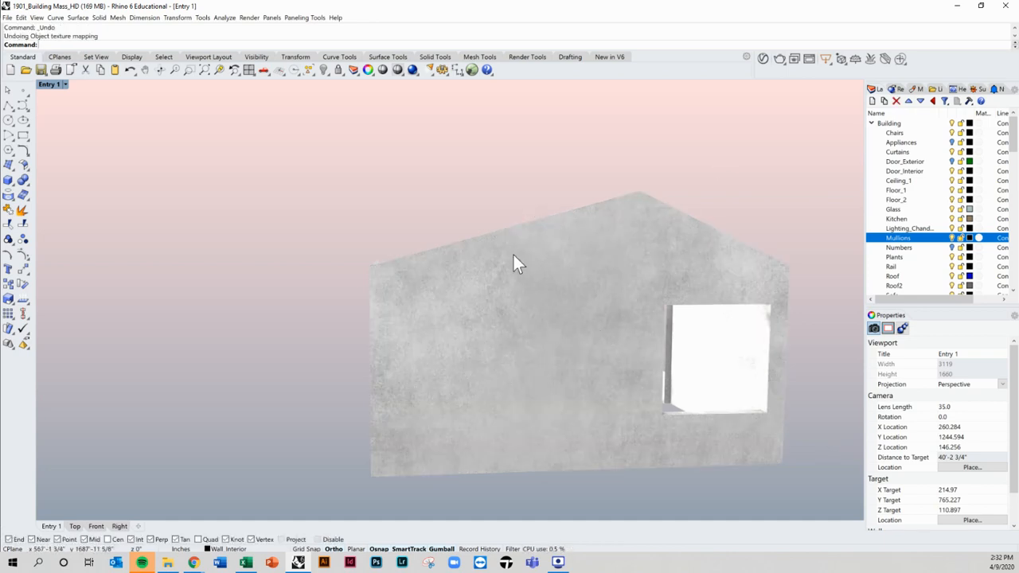
Examine the concrete texture on the gable wall from several angles and review the walls' mapping size and UVW settings.
right_click_drag(639, 311, 597, 290)
scroll(601, 293, "down", 3)
right_click_drag(722, 312, 542, 316)
scroll(574, 319, "up", 4)
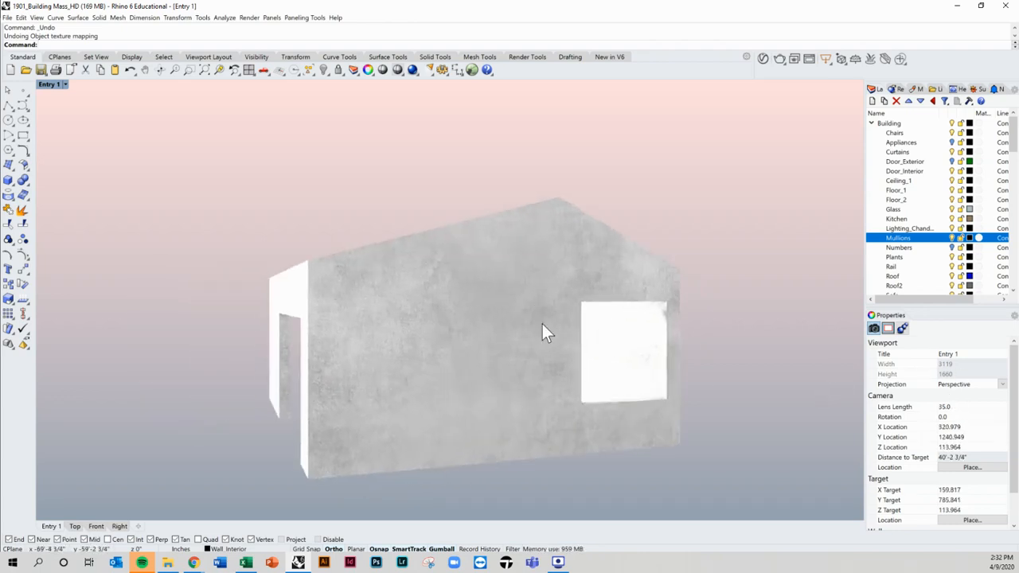
left_click(541, 323)
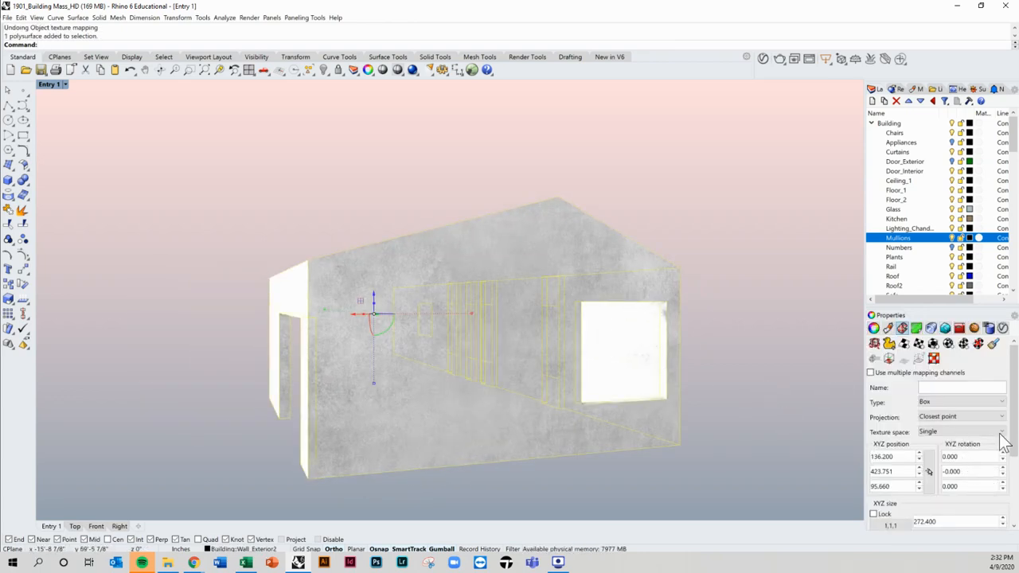
left_click_drag(1013, 430, 1016, 485)
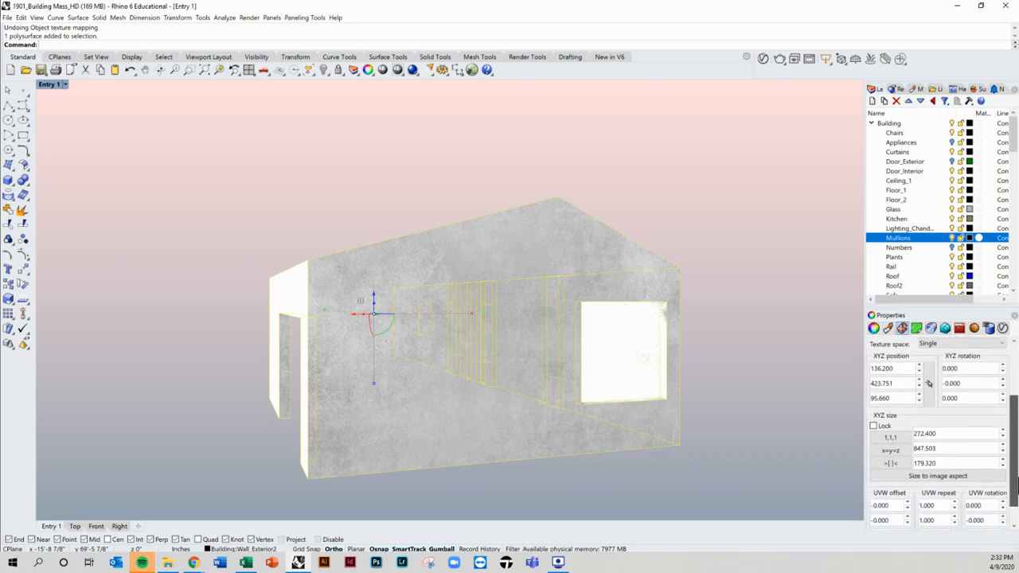
left_click(771, 405)
right_click_drag(729, 389, 701, 387)
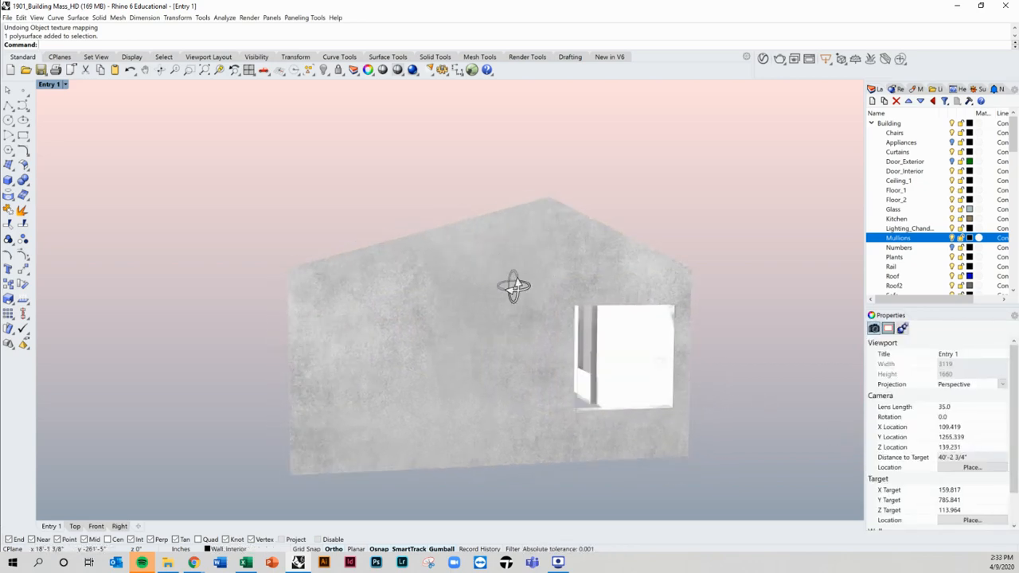
Replace the color texture of the walls' Graphics material with the triangular halftone grid image from the Render Library's Graphics folder.
left_click(507, 258)
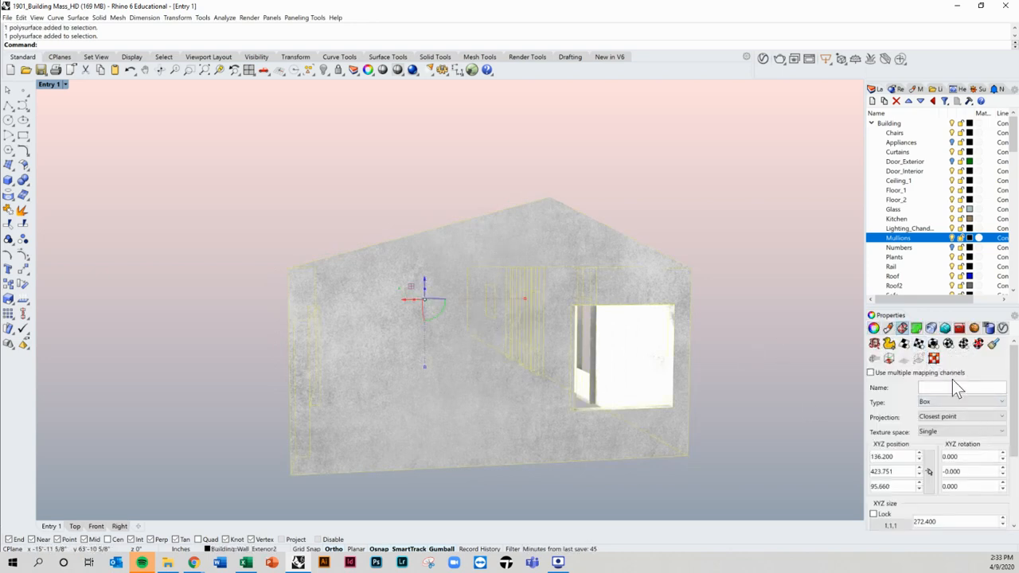
left_click(889, 329)
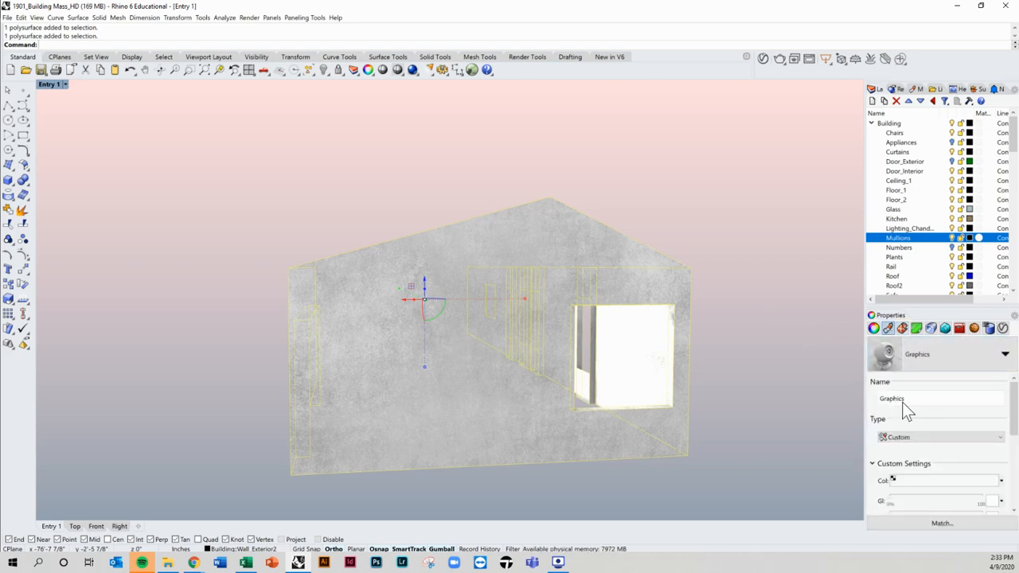
left_click(1001, 482)
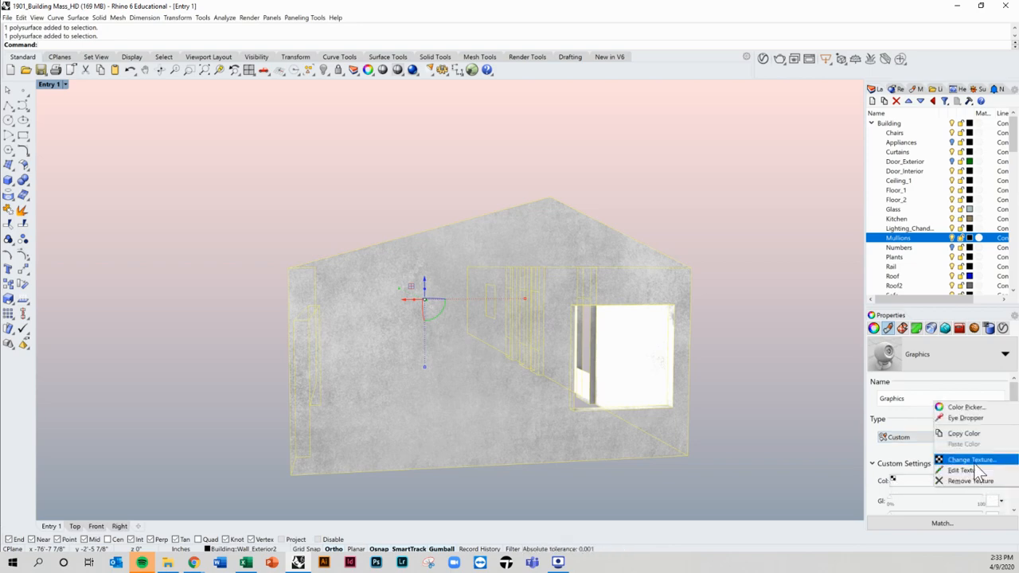
left_click(975, 460)
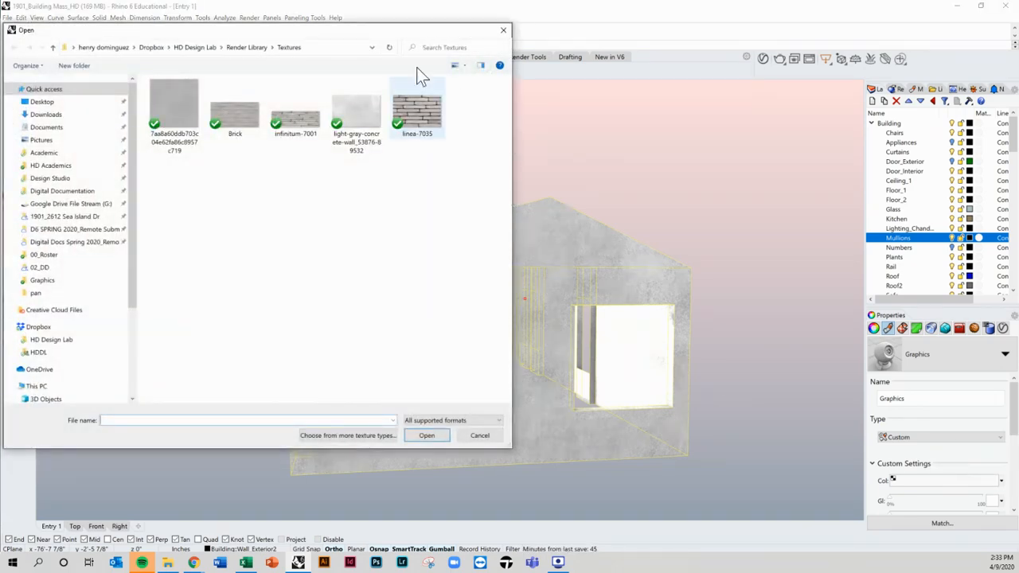
left_click(247, 48)
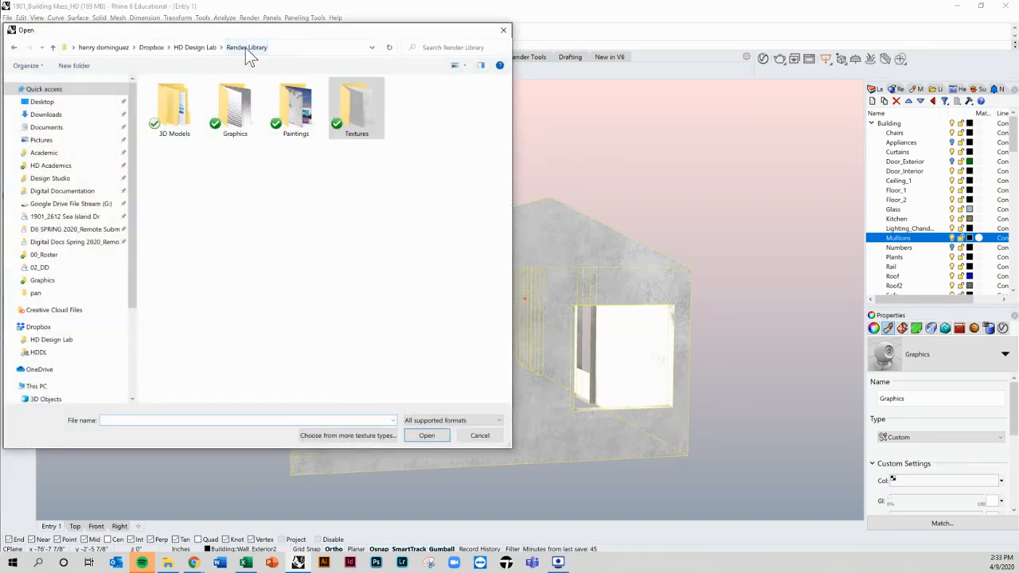
double_click(235, 107)
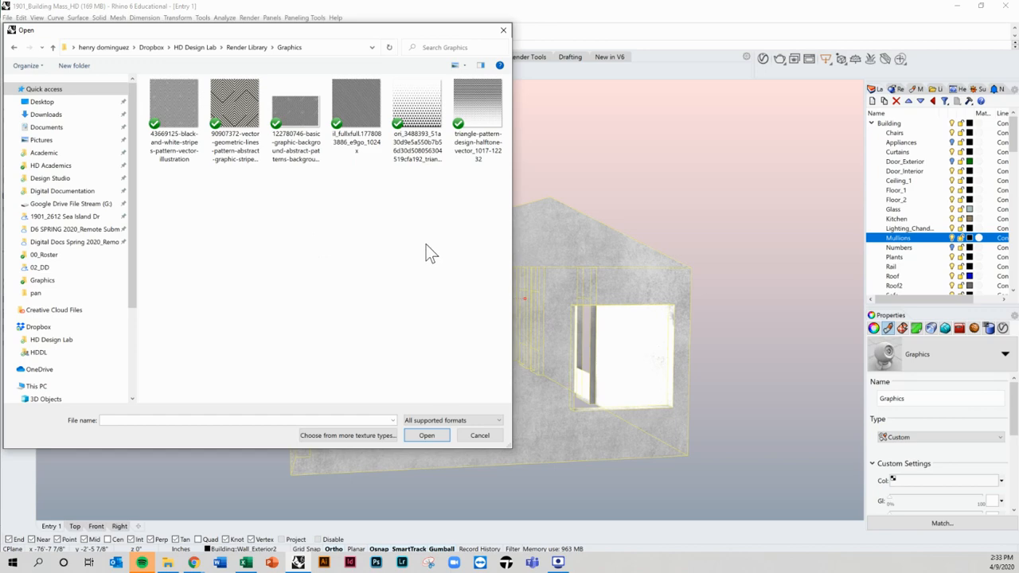
left_click(416, 110)
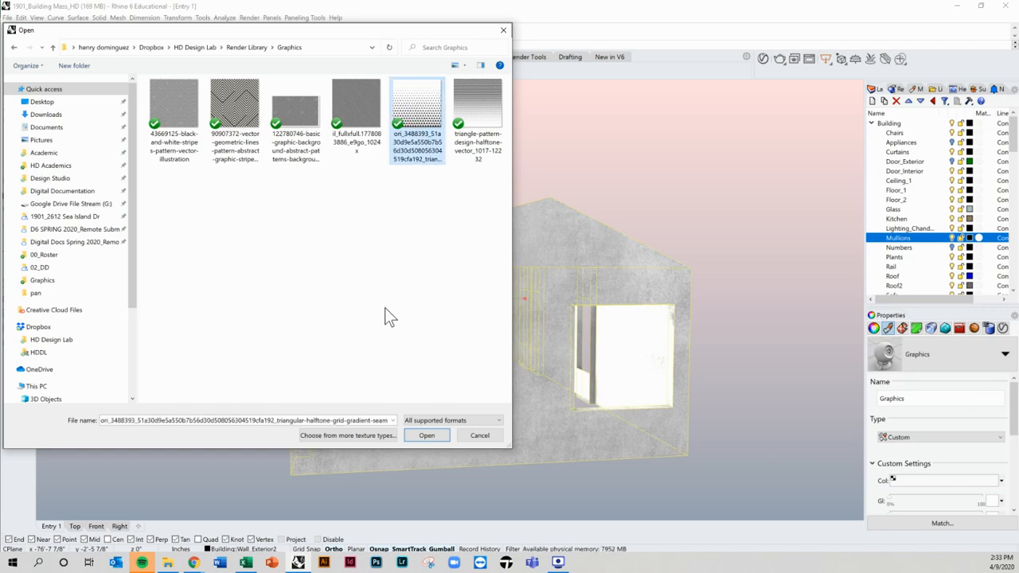
left_click(425, 435)
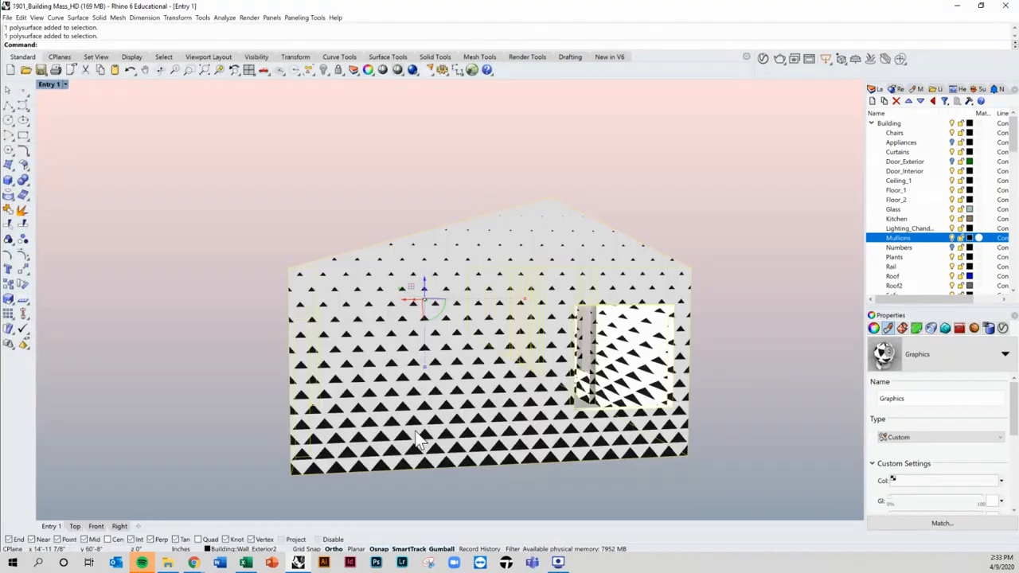
Examine the triangle pattern on the walls from several angles and review the box mapping's position, rotation and size.
left_click(778, 256)
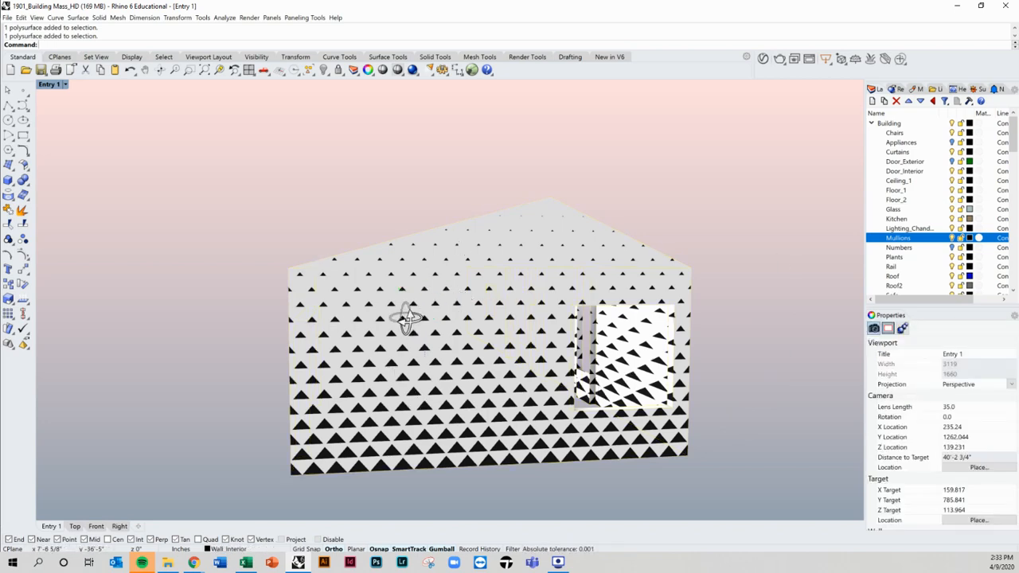
mouse_move(405, 318)
right_mouse_down()
mouse_move(430, 318)
mouse_move(419, 318)
right_mouse_up()
left_click(507, 326)
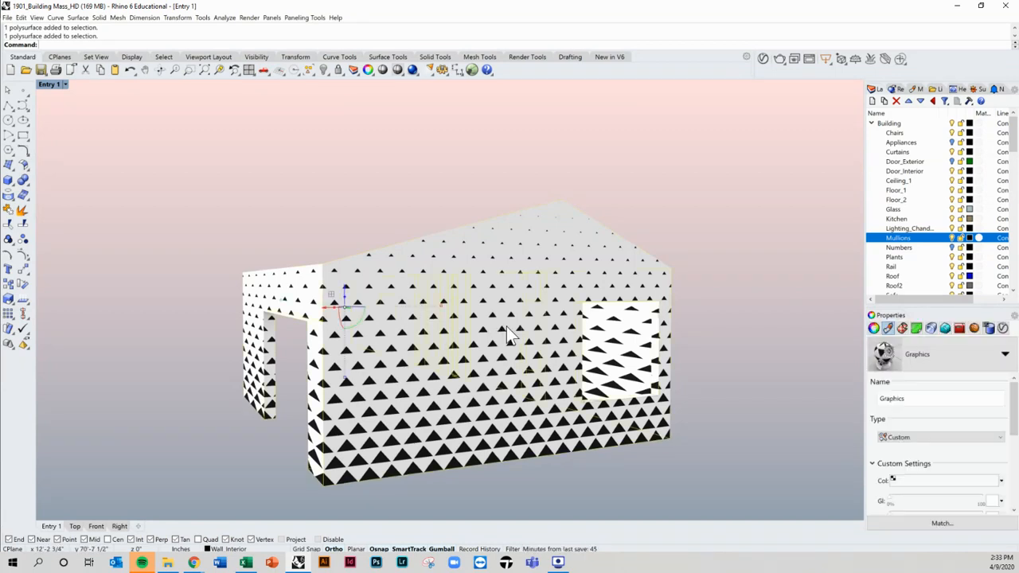
right_click_drag(689, 360, 699, 363)
left_click_drag(1014, 390, 1013, 414)
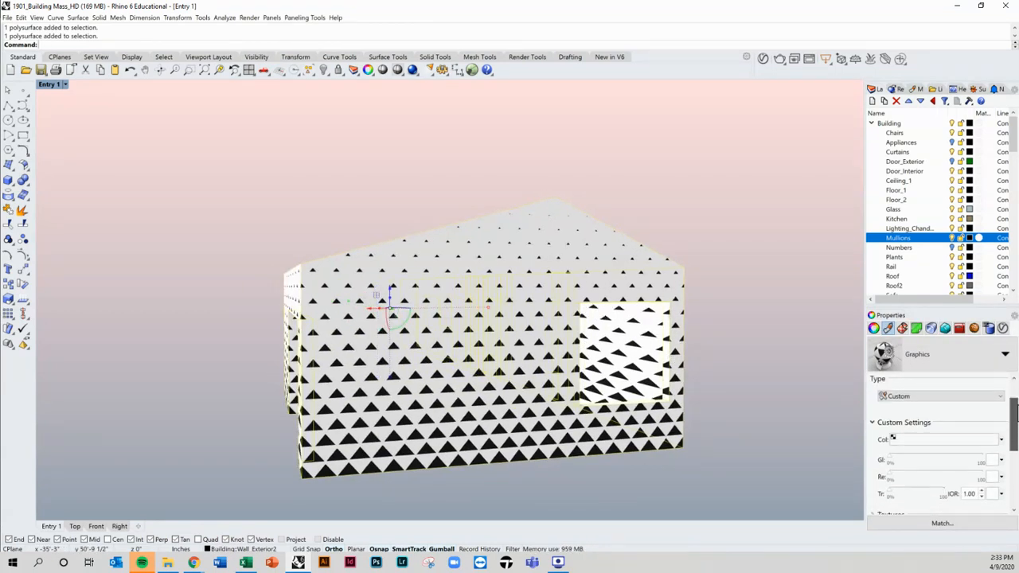
left_click(902, 329)
left_click_drag(1014, 371, 1014, 398)
right_click_drag(700, 337, 682, 337)
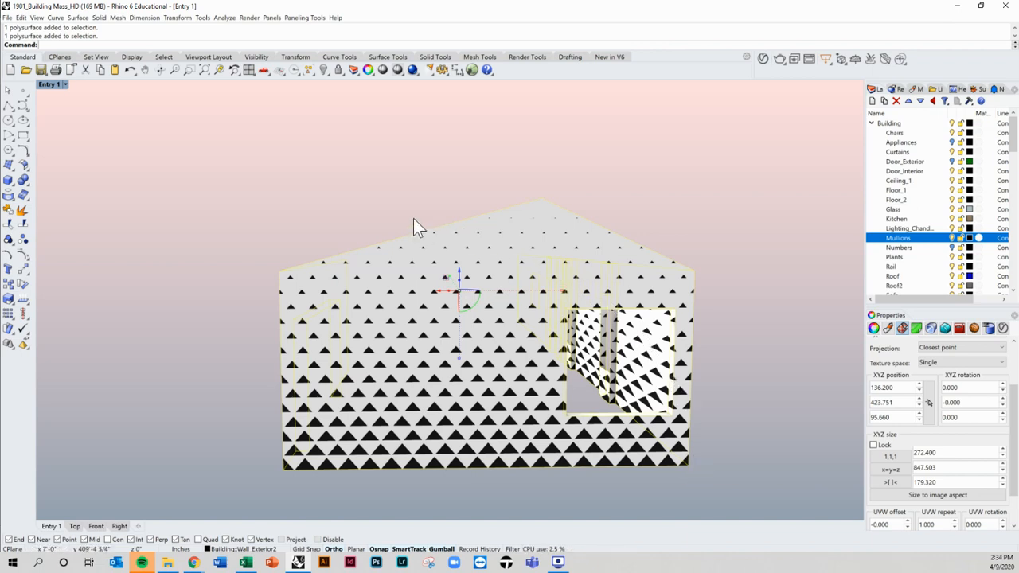
right_click_drag(539, 285, 569, 266)
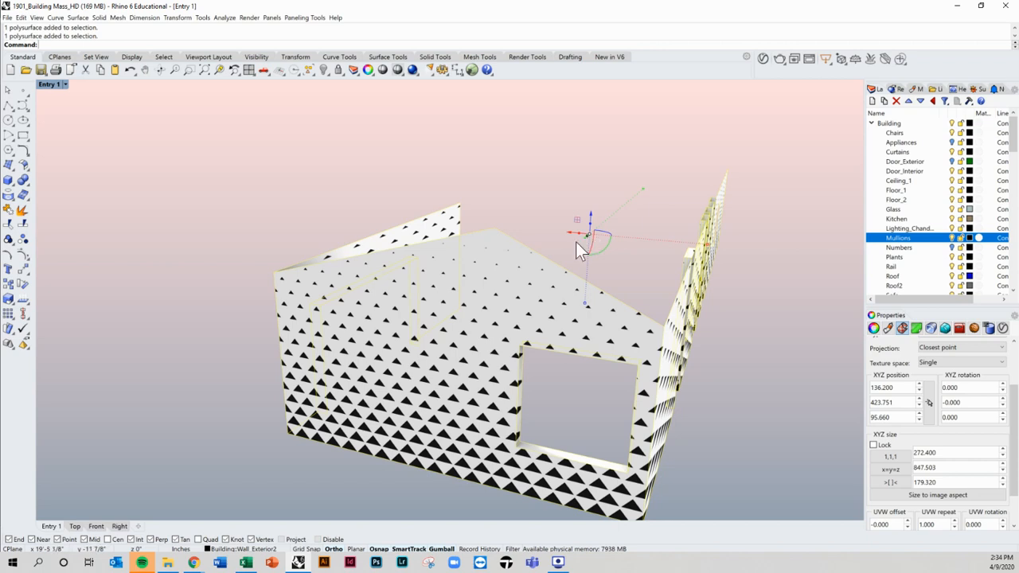
Inspect the walls in Shaded display mode from above the gable end, and return the view to Rendered.
left_click(187, 331)
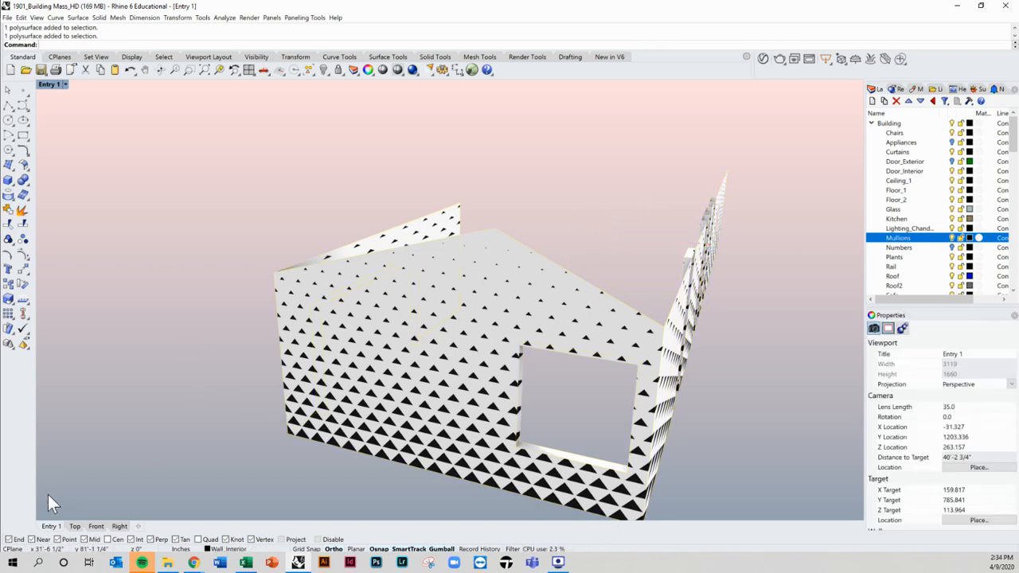
left_click(52, 85)
left_click(64, 117)
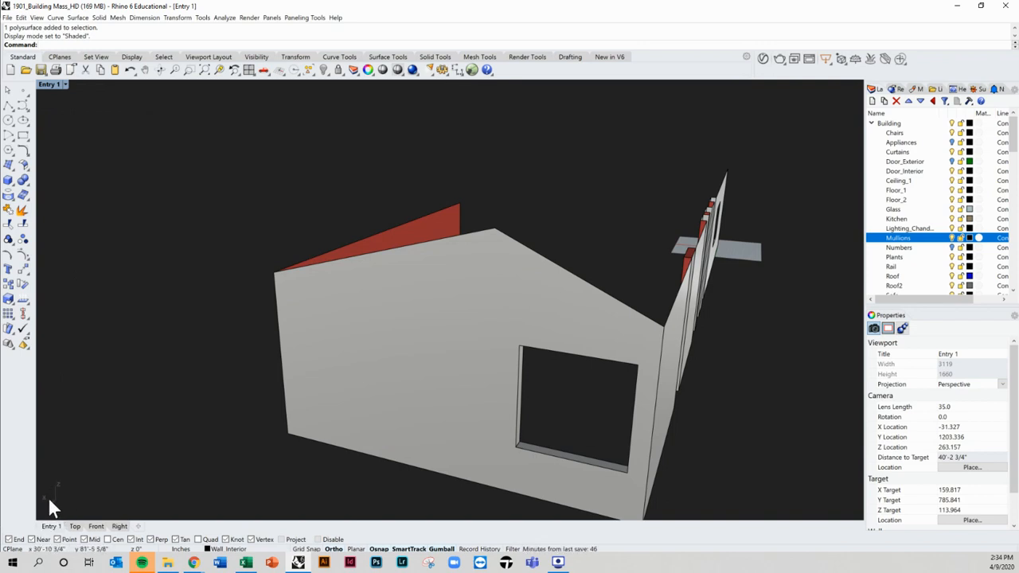
right_click_drag(109, 496, 509, 402)
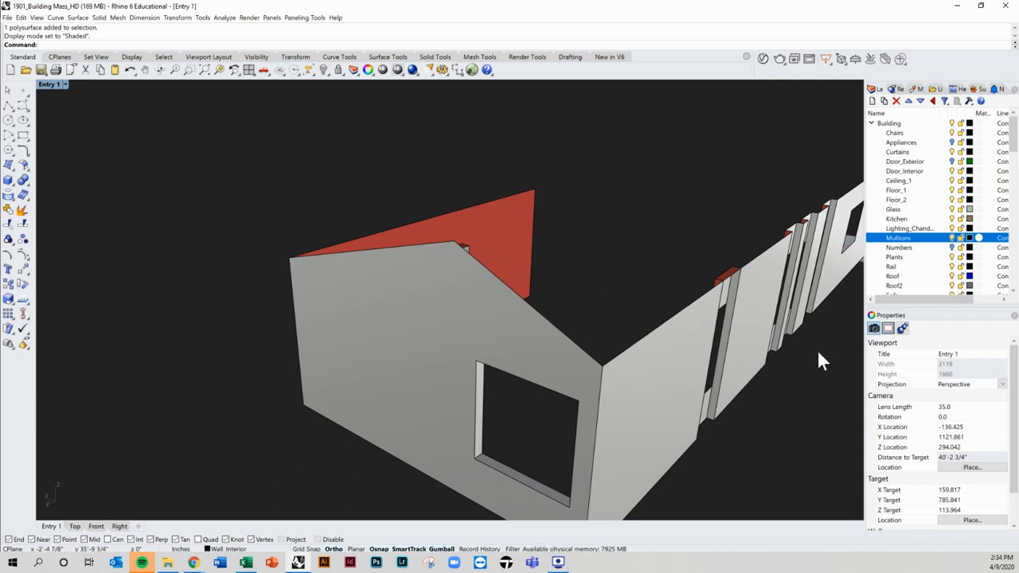
left_click(447, 359)
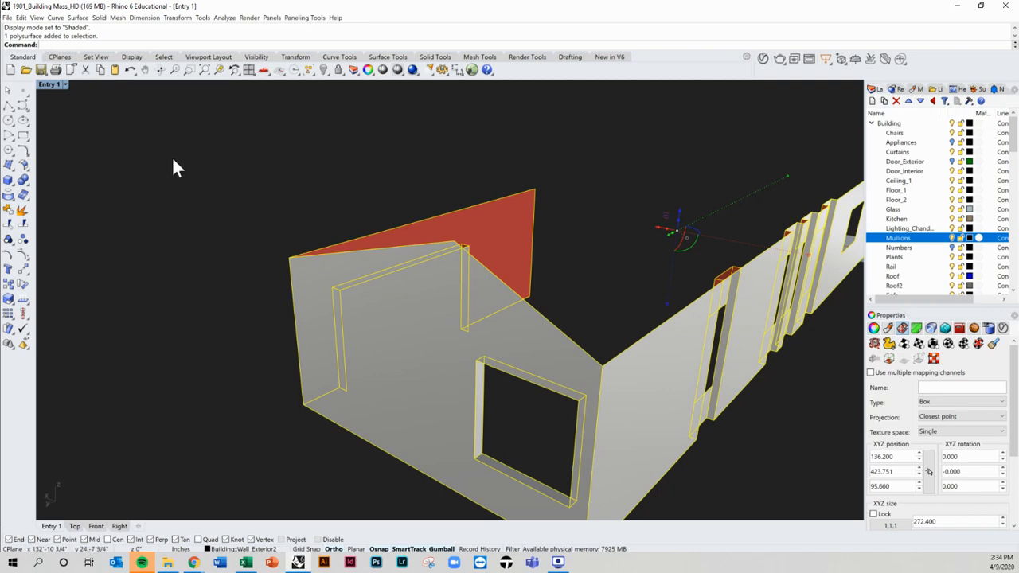
left_click(53, 84)
left_click(63, 129)
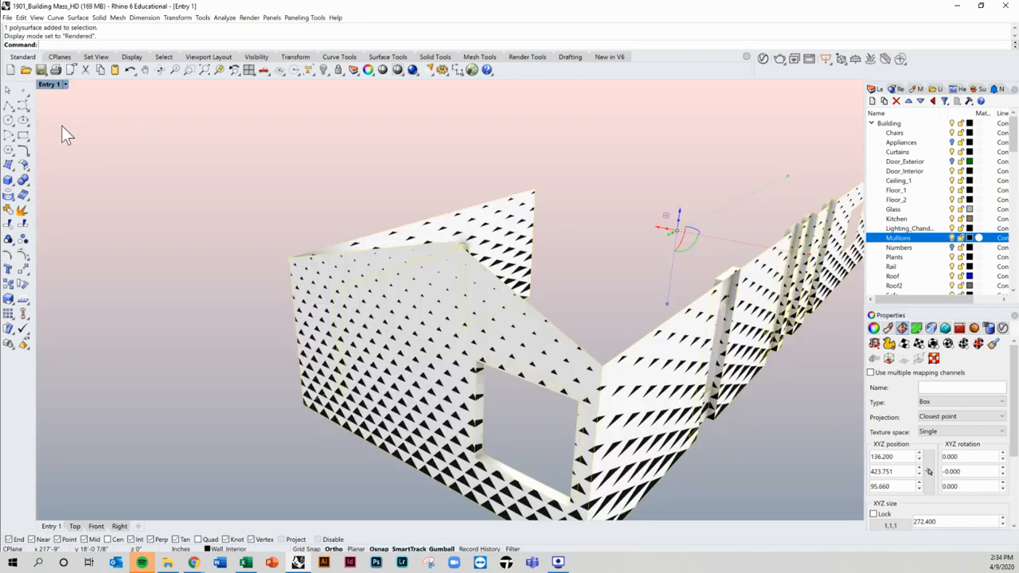
Set the Y rotation of the walls' box mapping to 90 and view the pattern on the gable wall.
right_click_drag(547, 309, 587, 294)
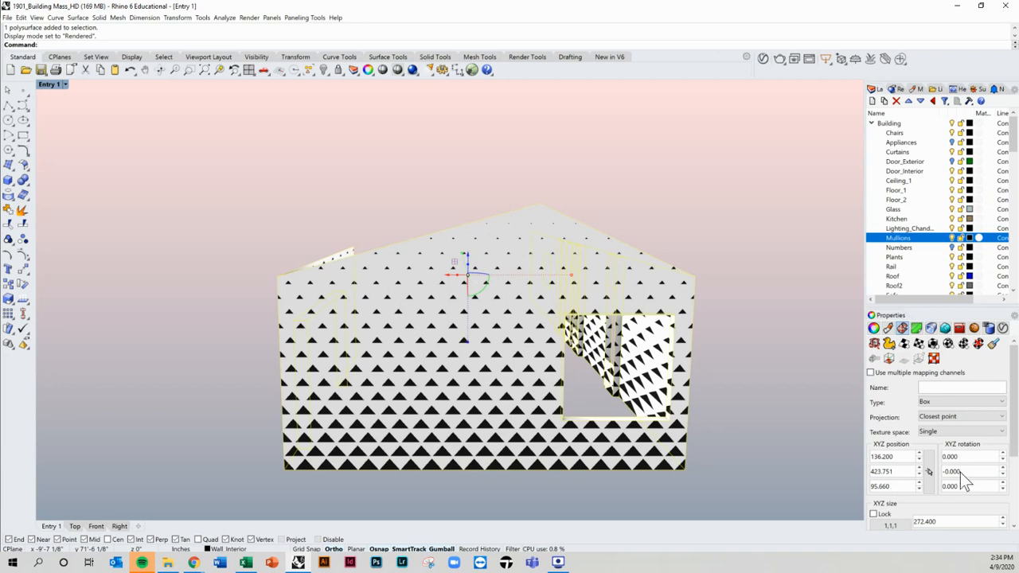
left_click(965, 471)
key("Return")
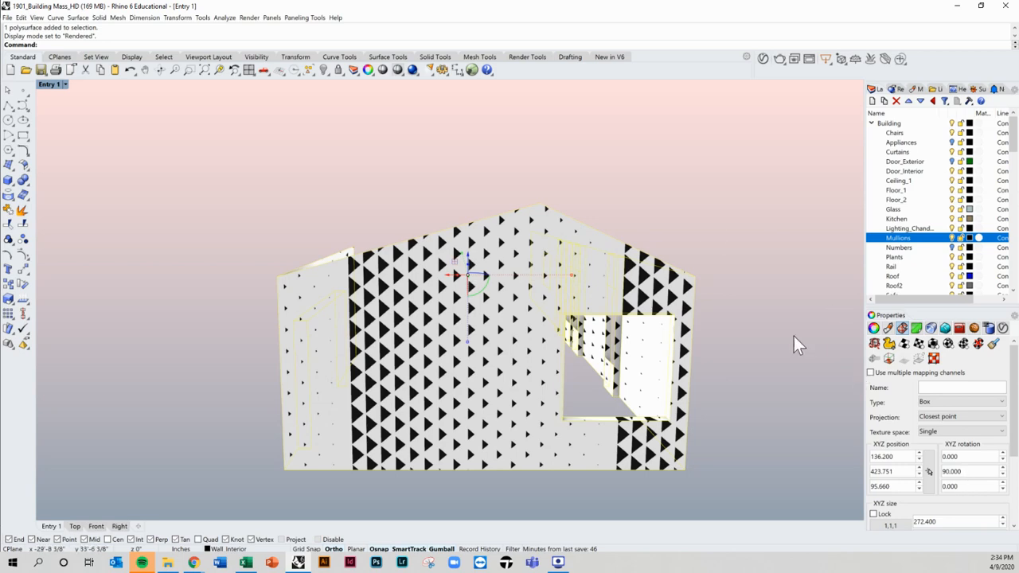
left_click(714, 200)
right_click_drag(714, 200, 504, 295)
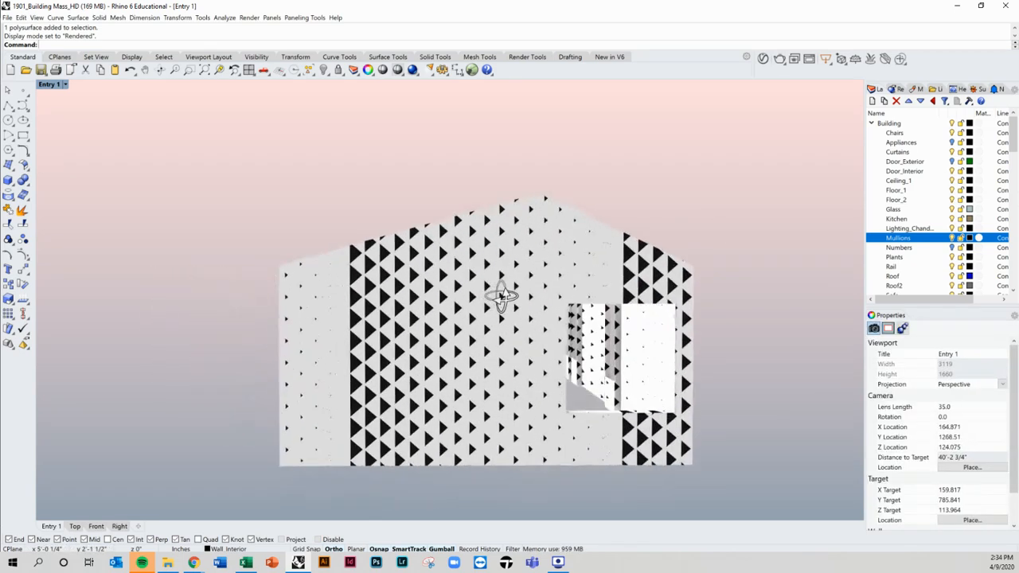
Set the walls' box mapping position to 423.251 in Y and 90 in Z.
left_click(505, 298)
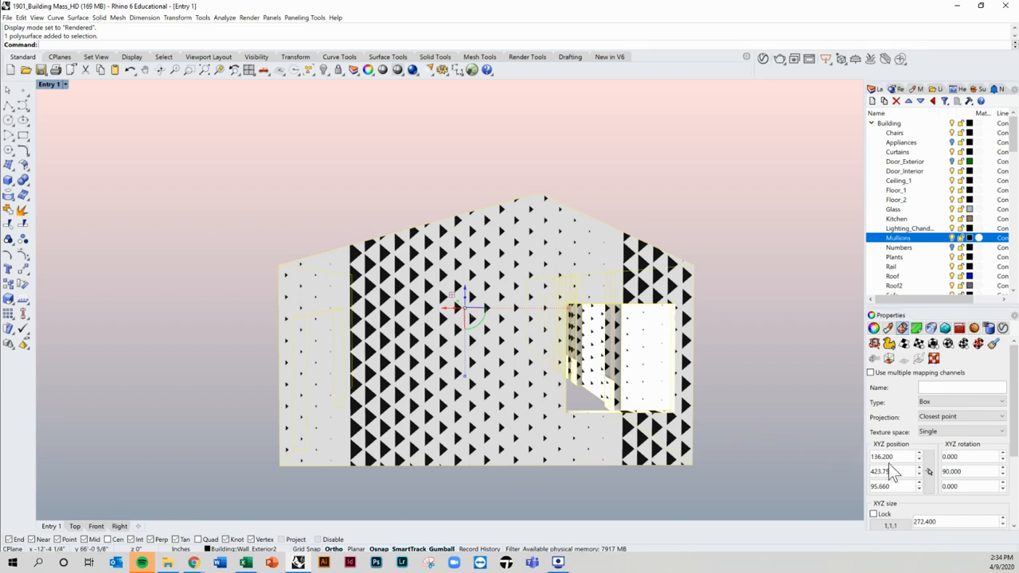
double_click(899, 472)
right_click_drag(735, 314, 711, 312)
left_click(919, 489)
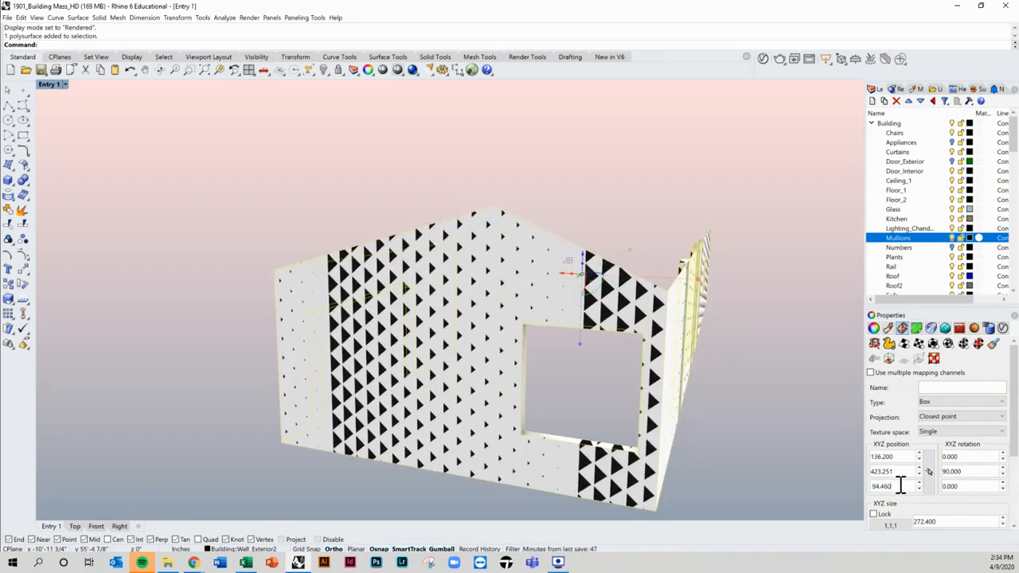
type("90")
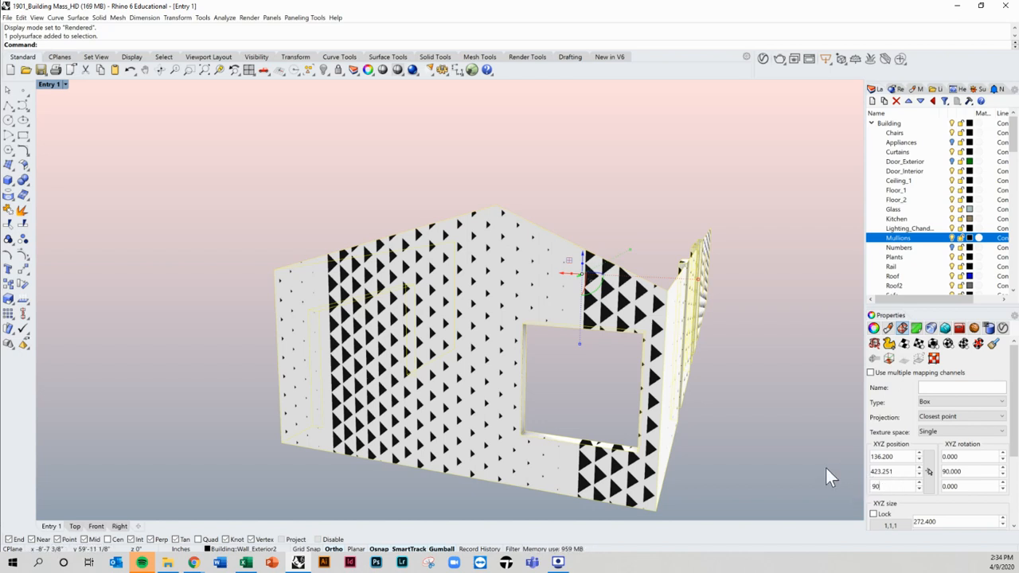
key("Return")
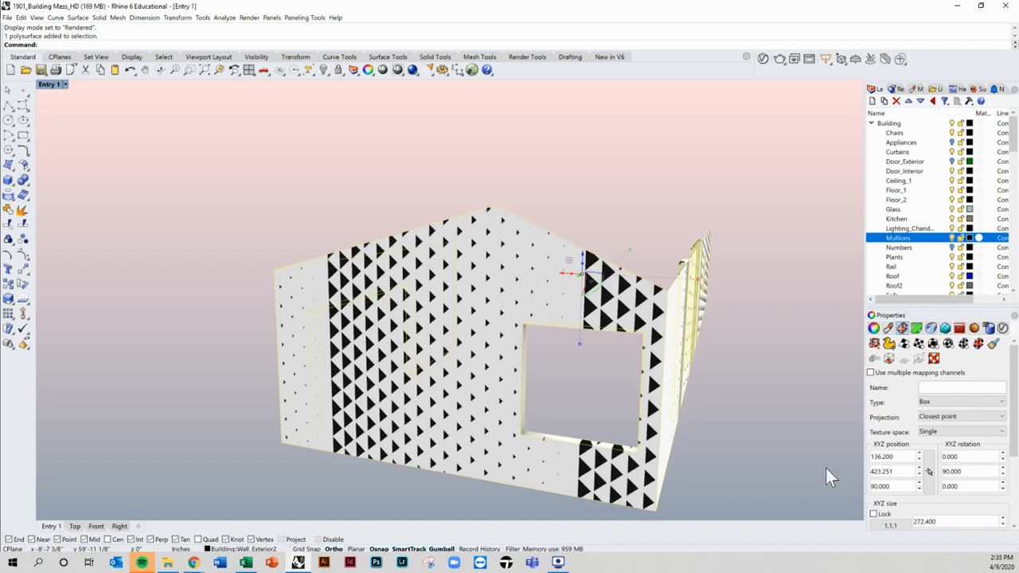
Set the Z position of the walls' box mapping to 85.
double_click(890, 486)
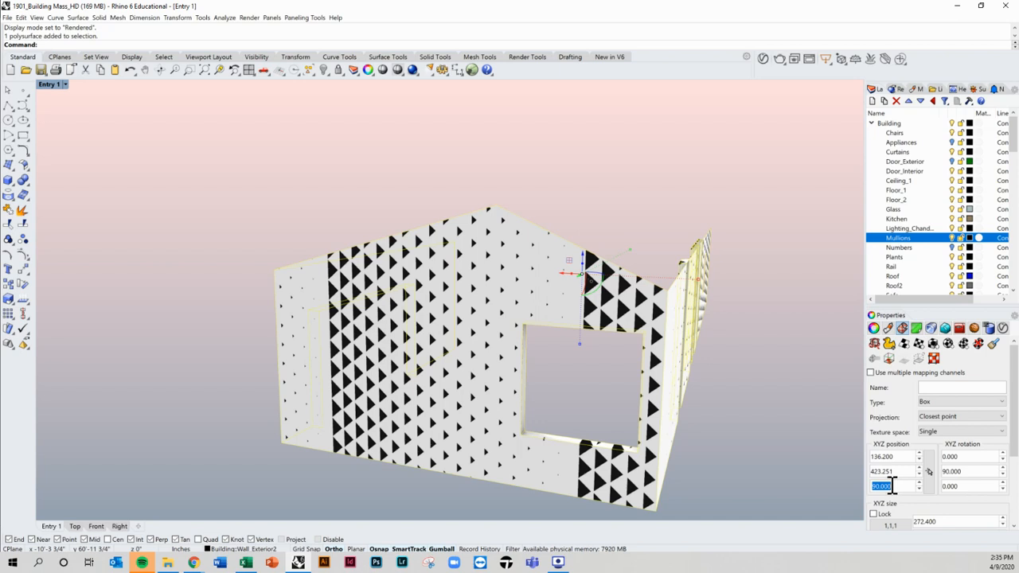
type("85")
key("Return")
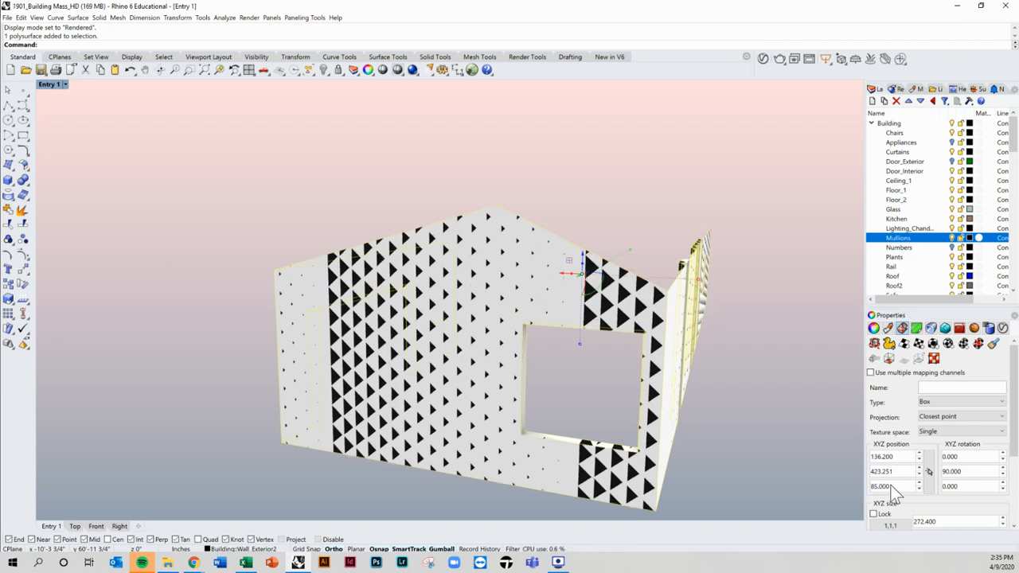
Adjust the Y position of the walls' box mapping, trying 450 and 460 before settling on 475.
double_click(896, 471)
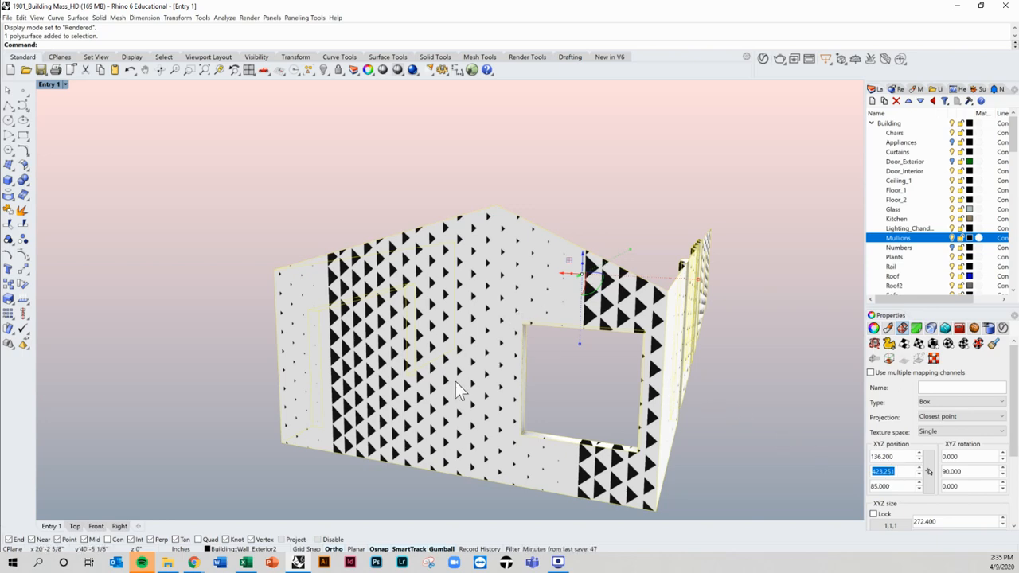
right_click_drag(606, 422, 713, 386)
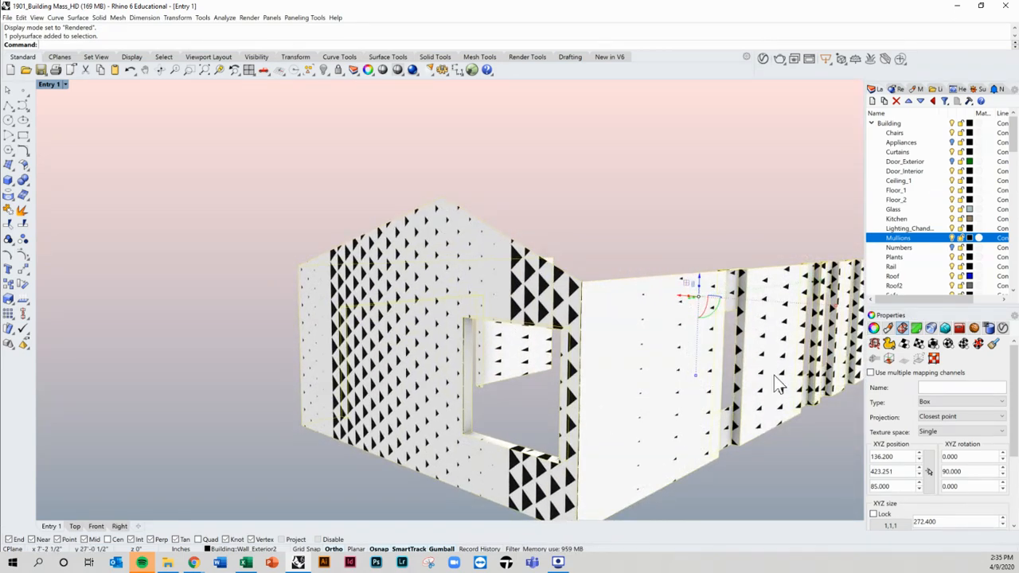
right_click_drag(700, 384, 734, 265)
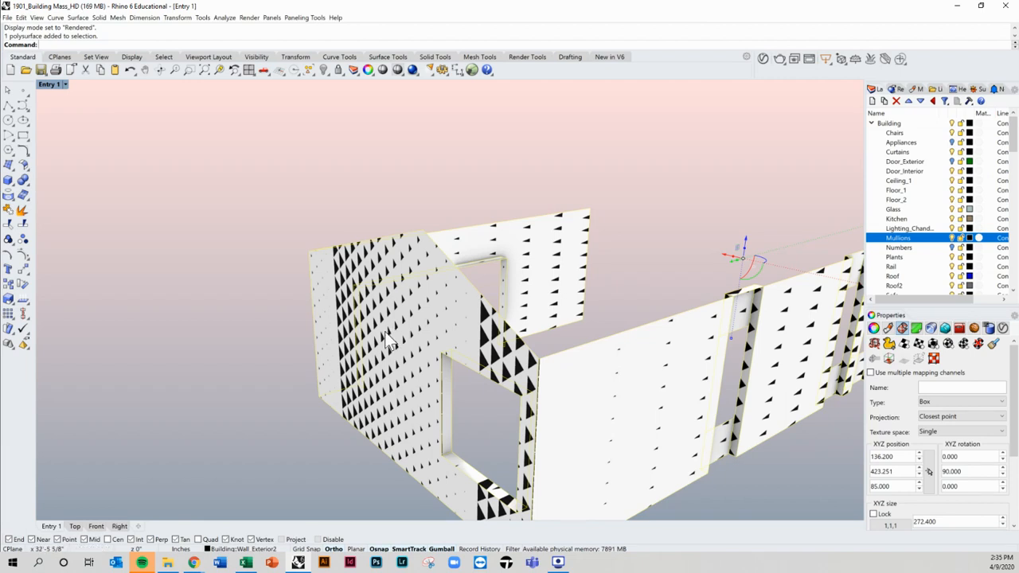
double_click(884, 472)
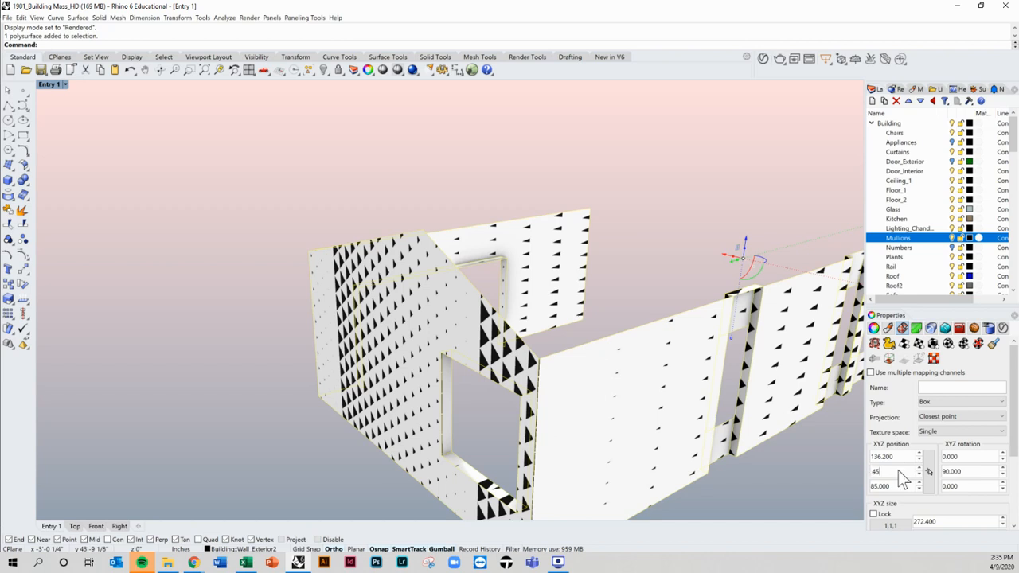
type("0")
key("Return")
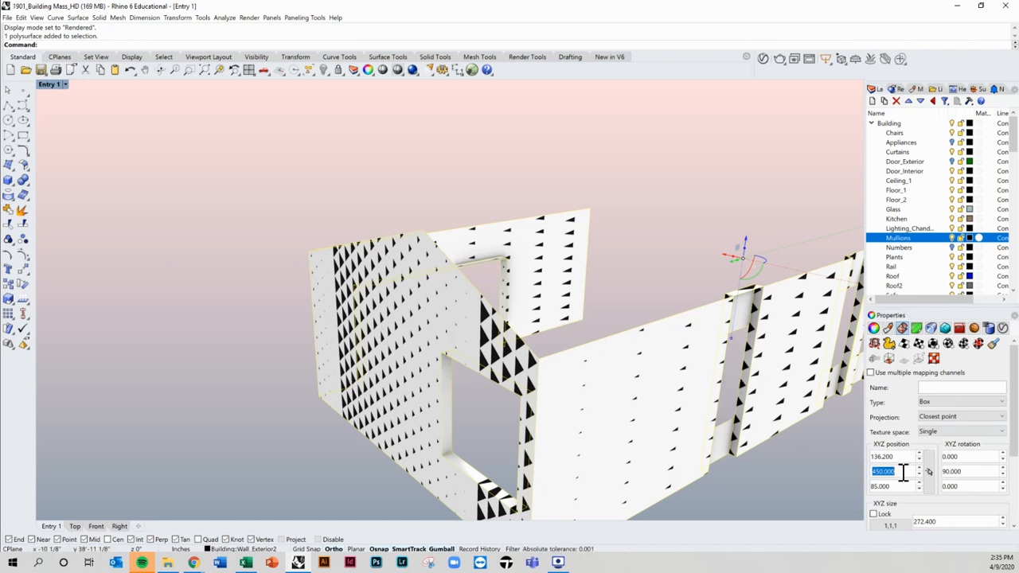
type("460")
key("Return")
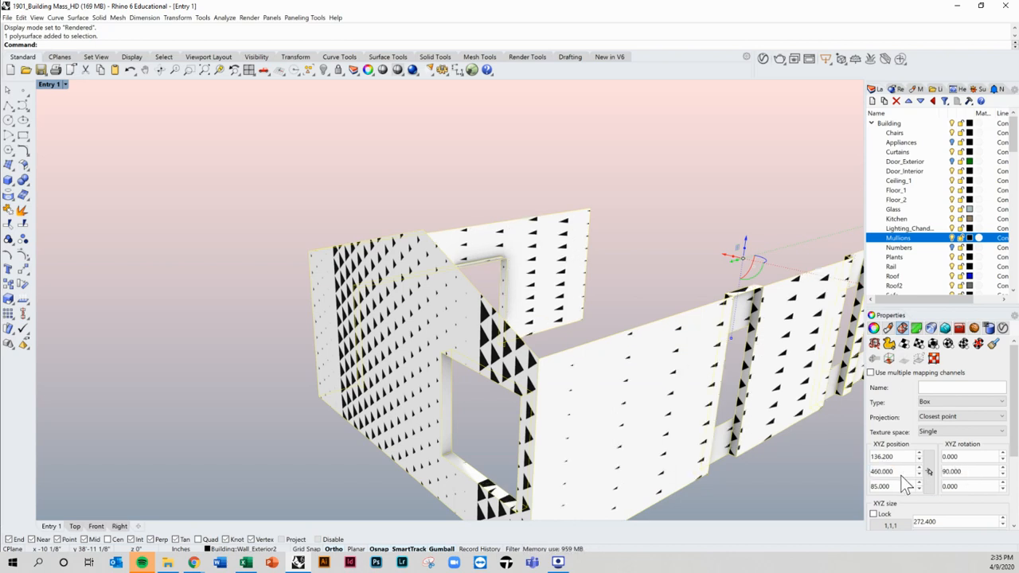
type("475")
key("Return")
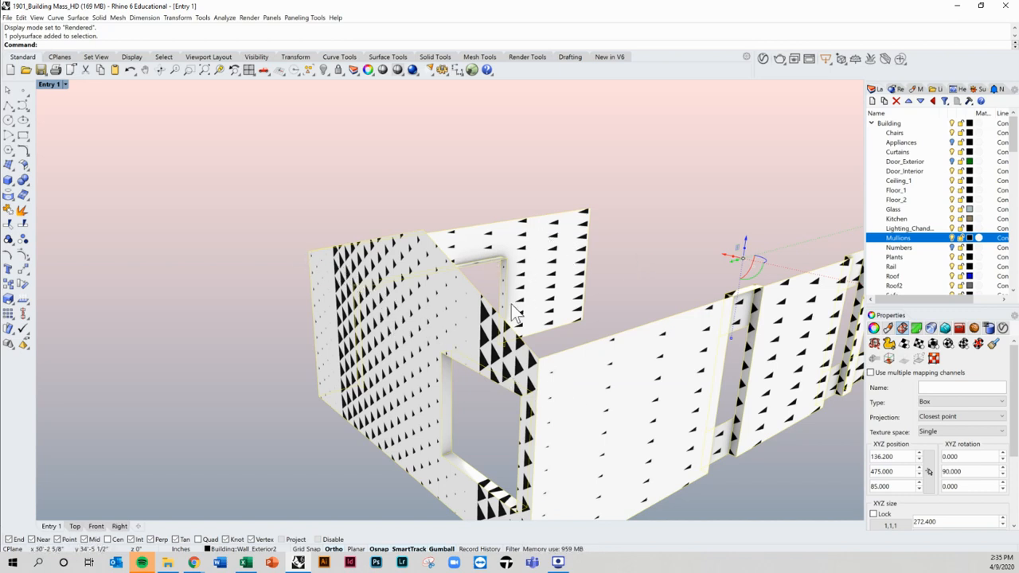
Set the X position of the walls' box mapping to 145 and deselect the walls.
double_click(903, 456)
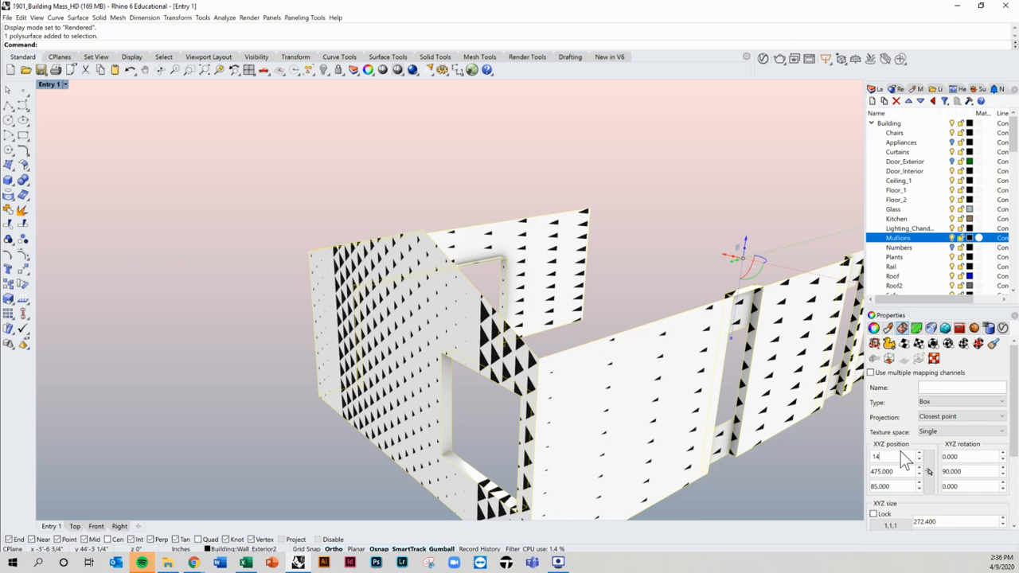
key("Return")
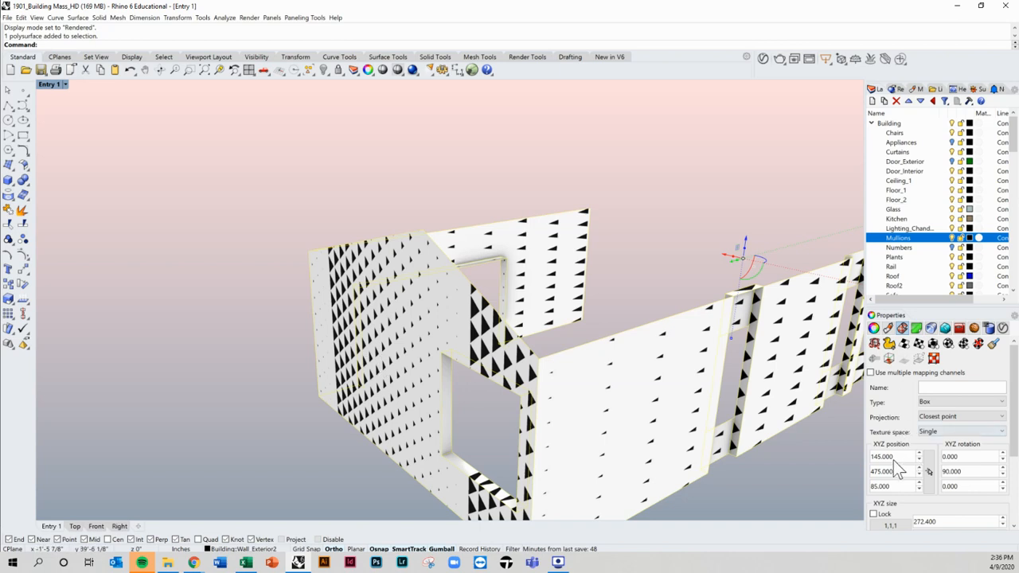
left_click(623, 243)
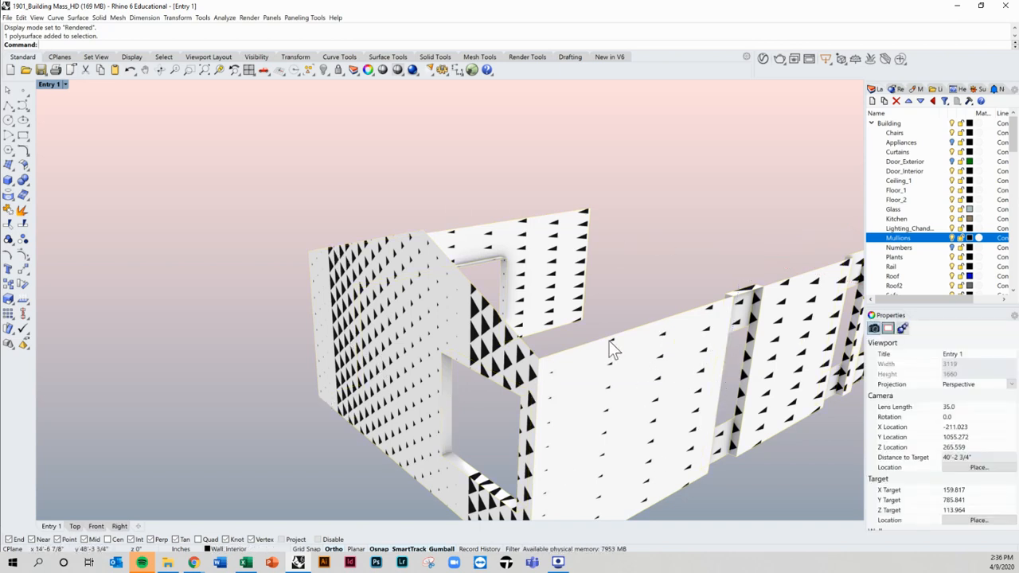
Try the Divided texture space on the walls' box mapping and check the pattern on the gable and side walls.
right_click_drag(470, 378, 922, 379)
left_click(601, 302)
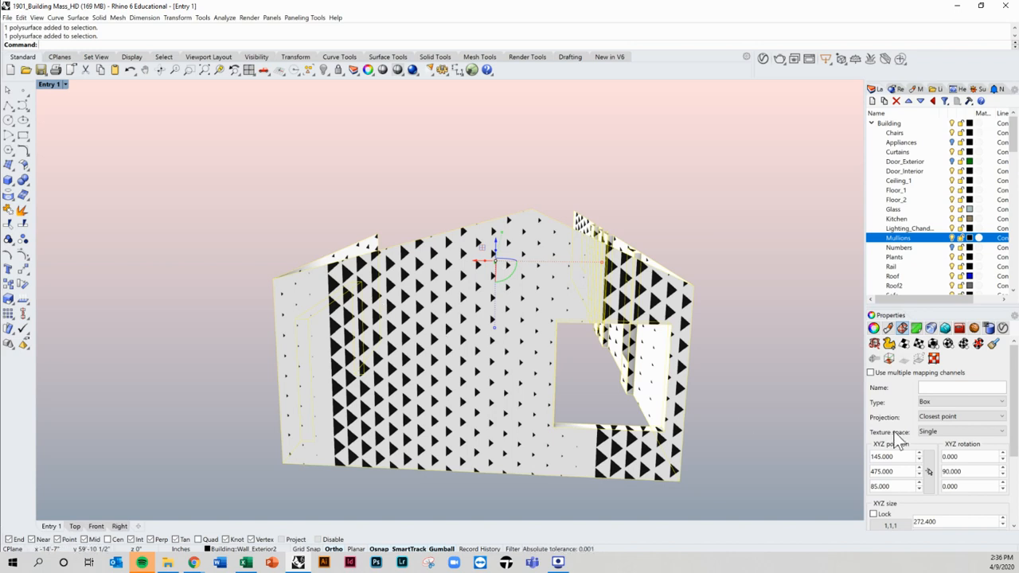
scroll(922, 433, "down", 1)
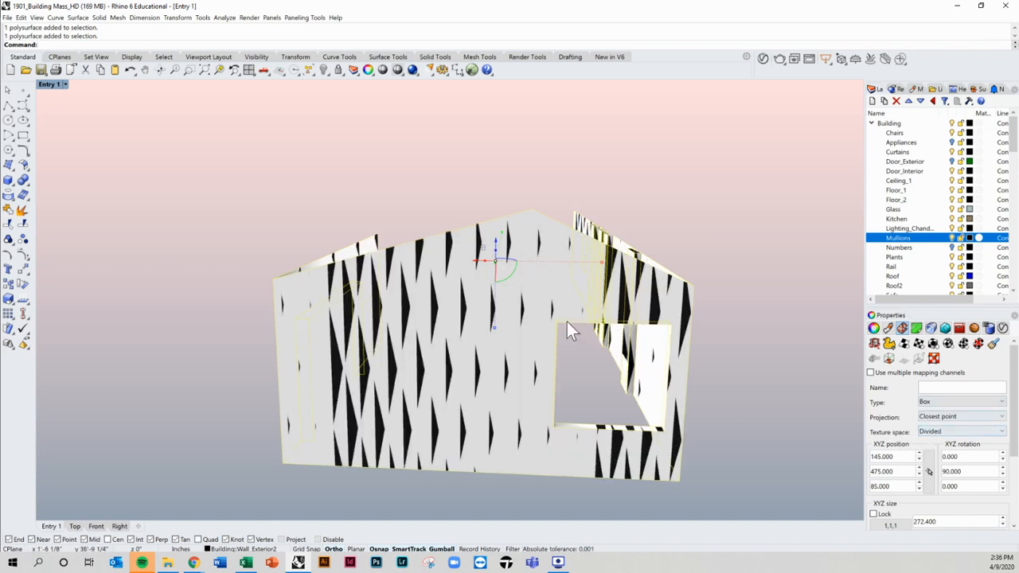
scroll(760, 316, "up", 2)
right_click_drag(757, 318, 730, 338)
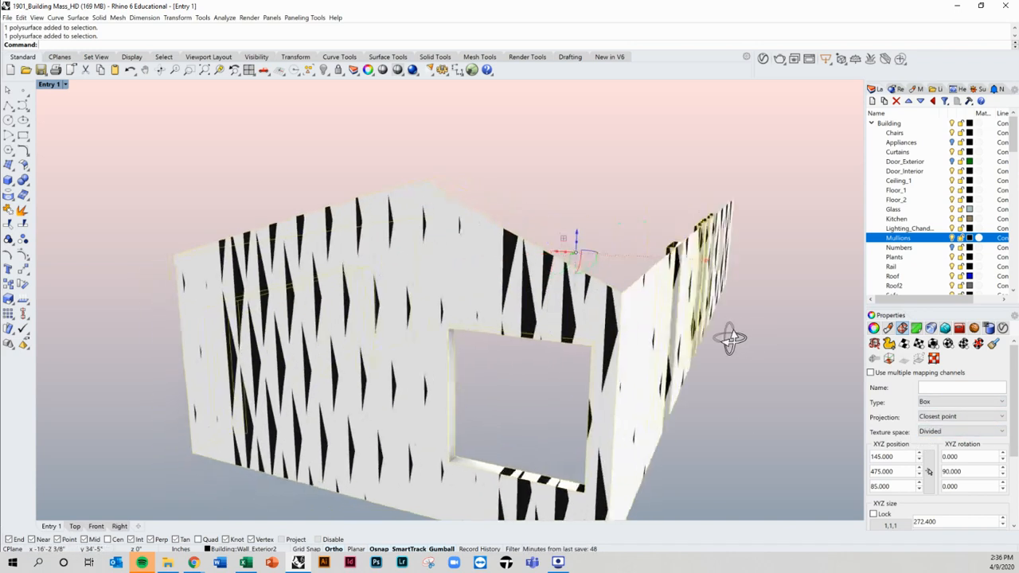
left_click(998, 420)
left_click(900, 408)
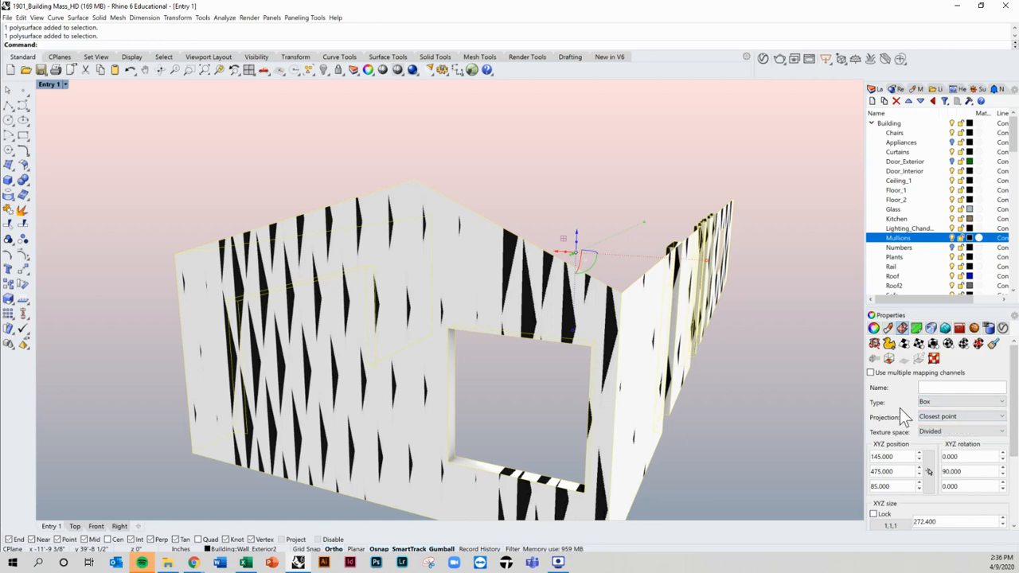
left_click(755, 385)
right_click_drag(755, 385, 733, 365)
scroll(707, 381, "down", 5)
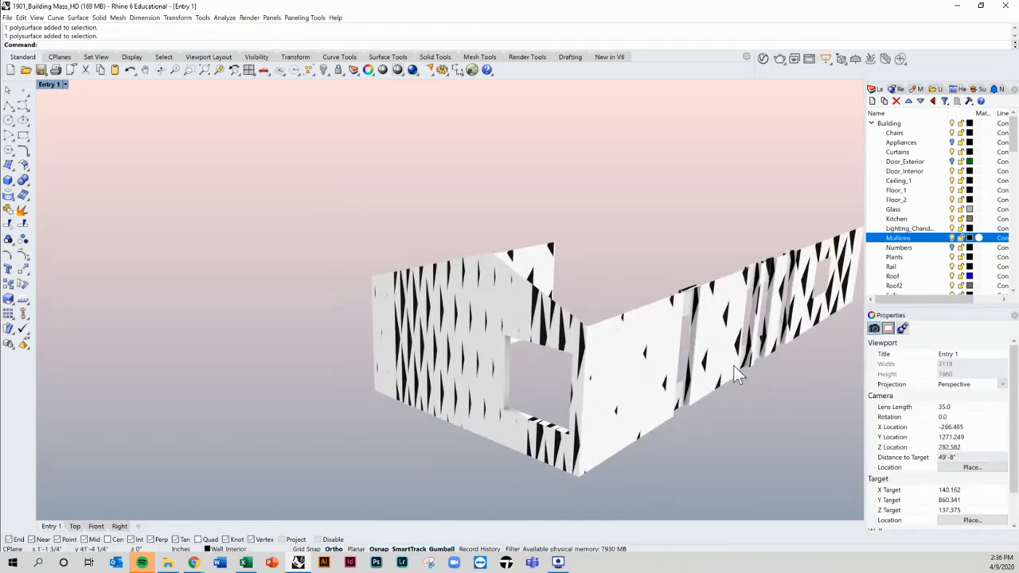
Undo the Divided texture space and the last X position change of the walls' box mapping.
key("ctrl+z")
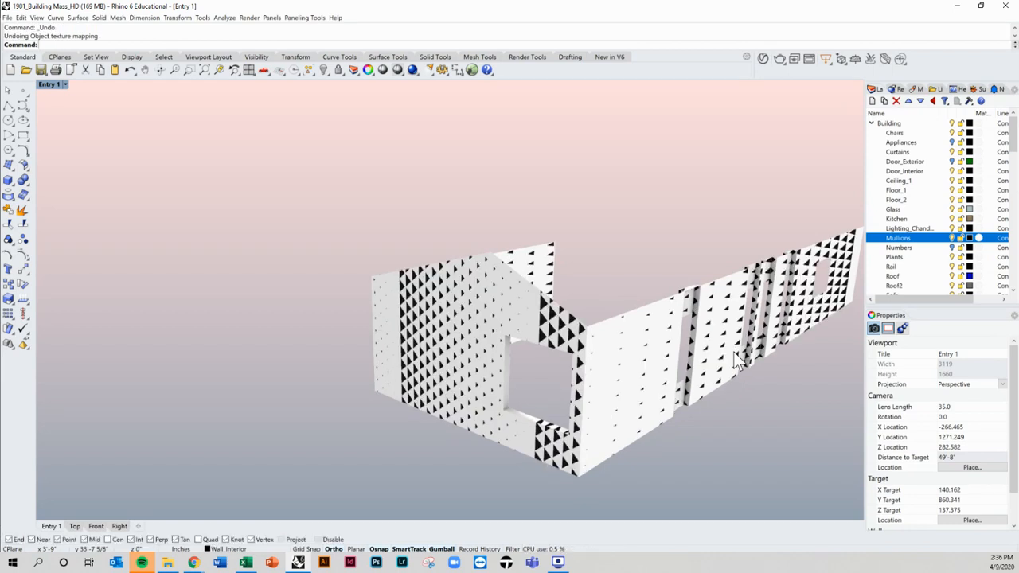
right_click_drag(769, 420, 704, 430, "shift")
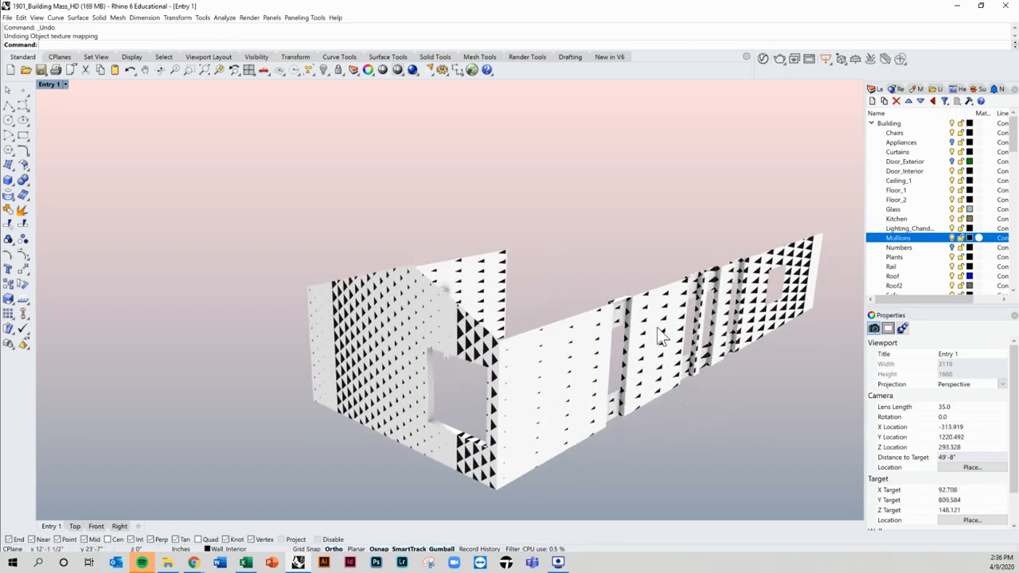
Select the exterior walls and review their box mapping's XYZ size and UVW offset, repeat and rotation settings.
left_click(660, 337)
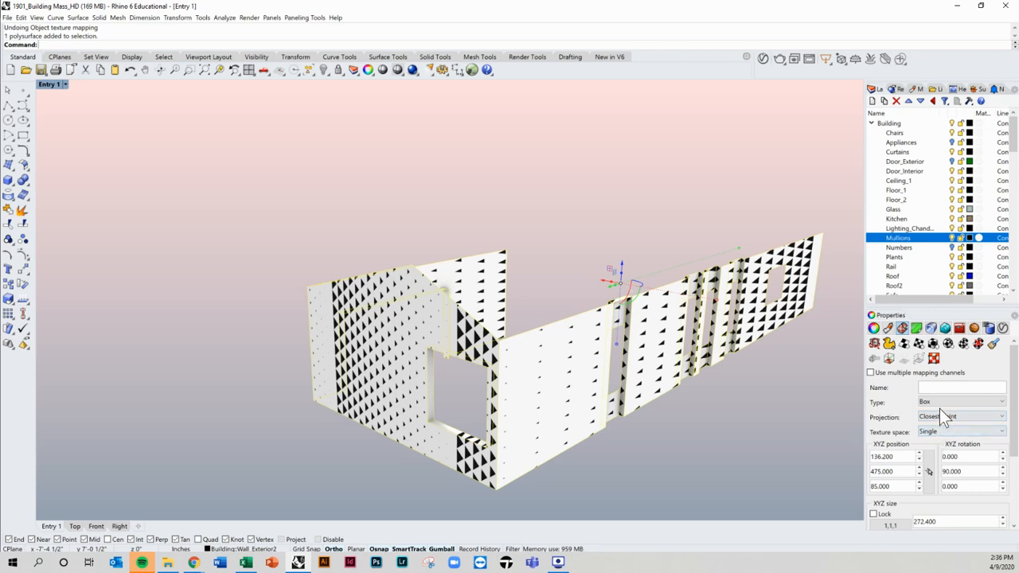
left_click_drag(1014, 416, 1016, 483)
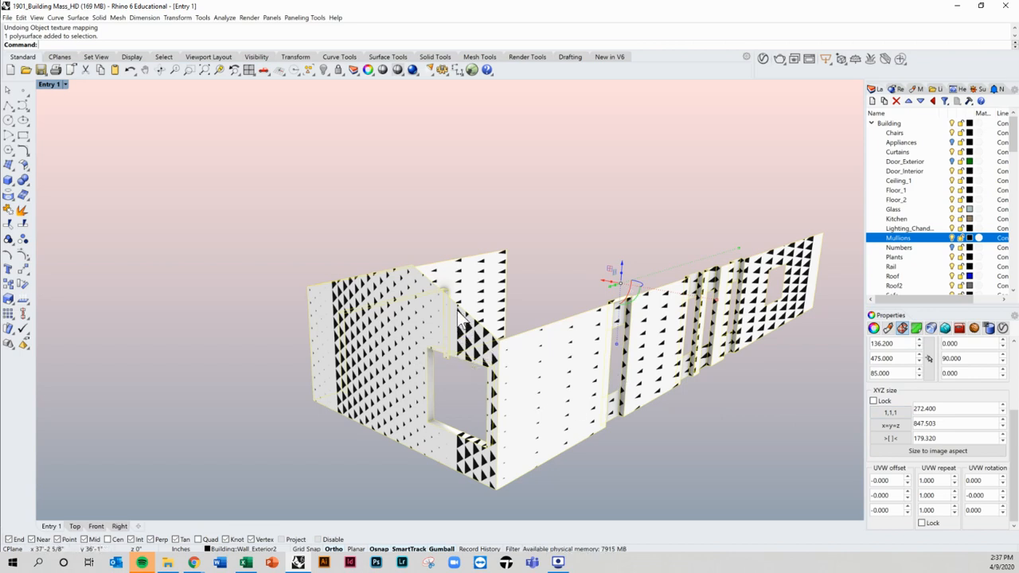
left_click(335, 267)
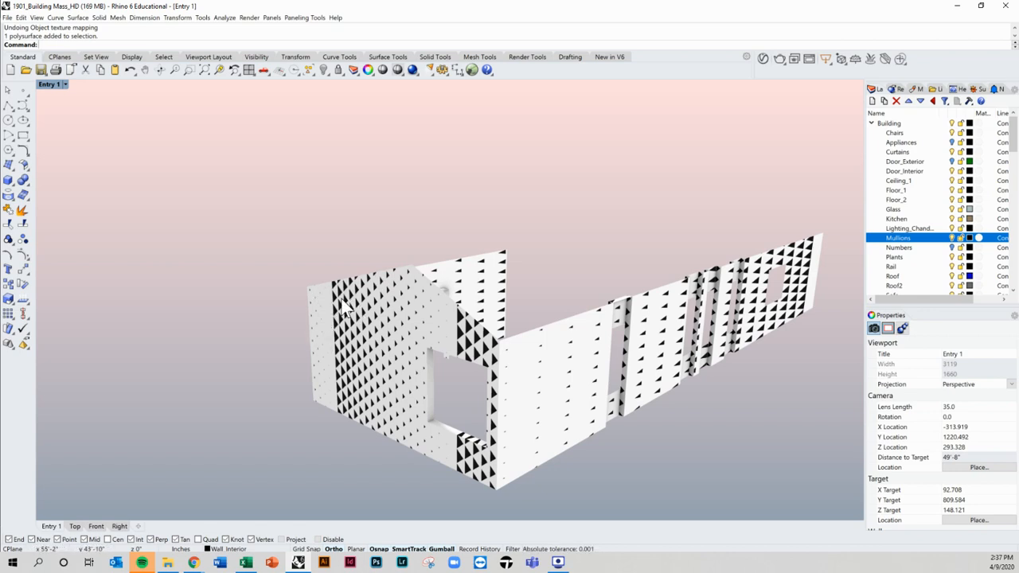
Set the Y size of the walls' box mapping to 5 and inspect the side wall's pattern up close.
left_click(723, 307)
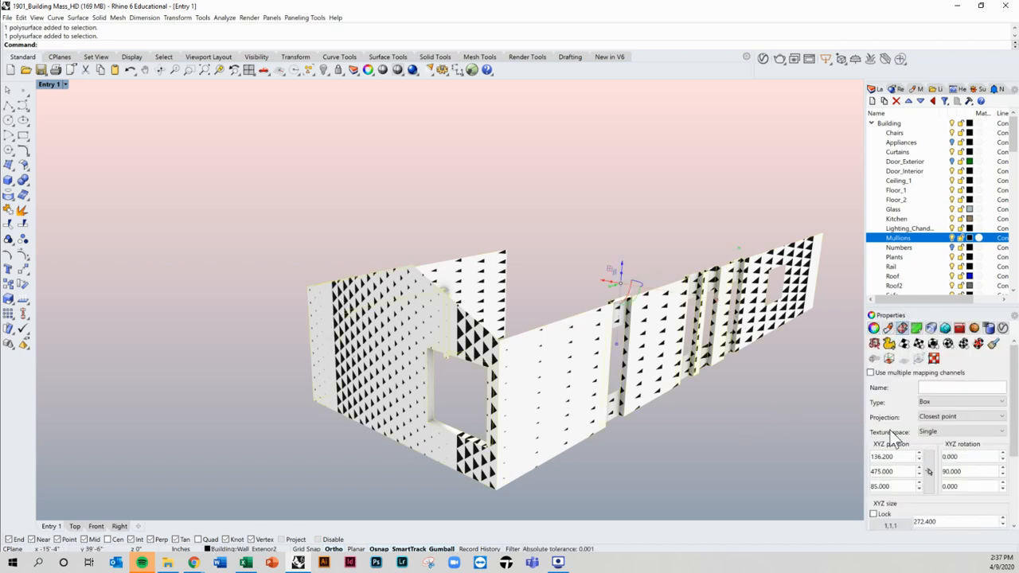
left_click_drag(1010, 457, 1014, 504)
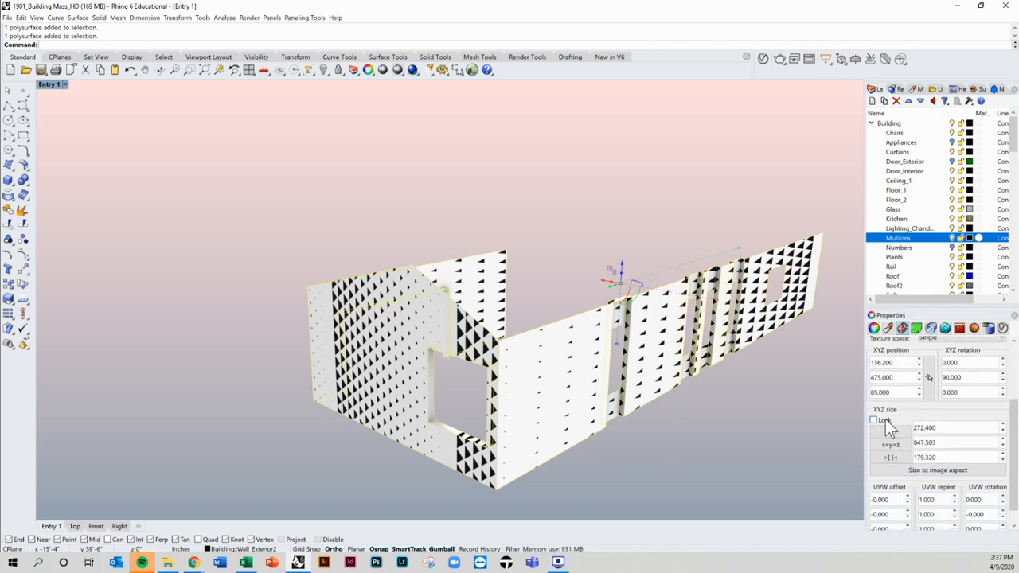
double_click(943, 442)
type("5")
key("Return")
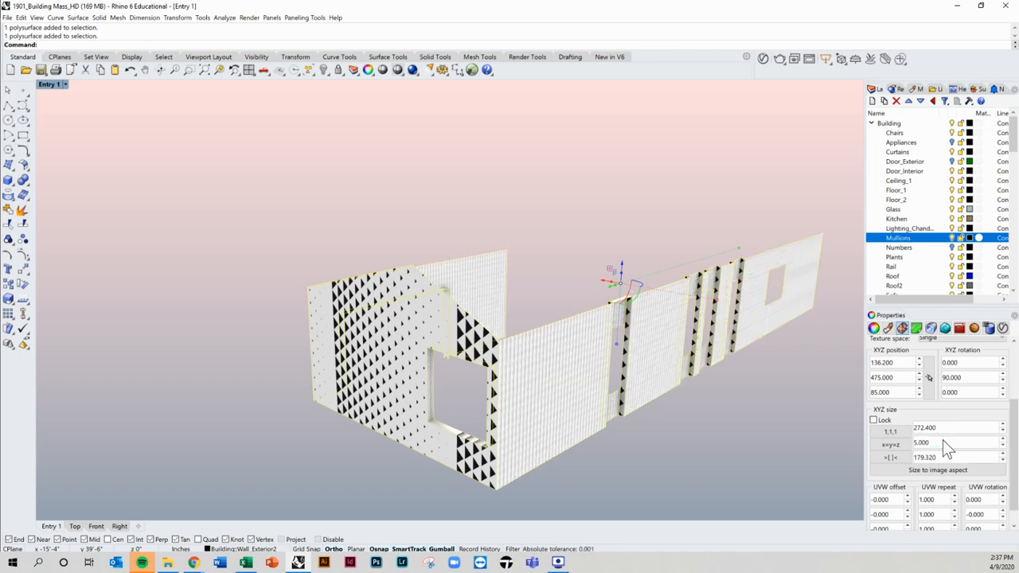
left_click(760, 438)
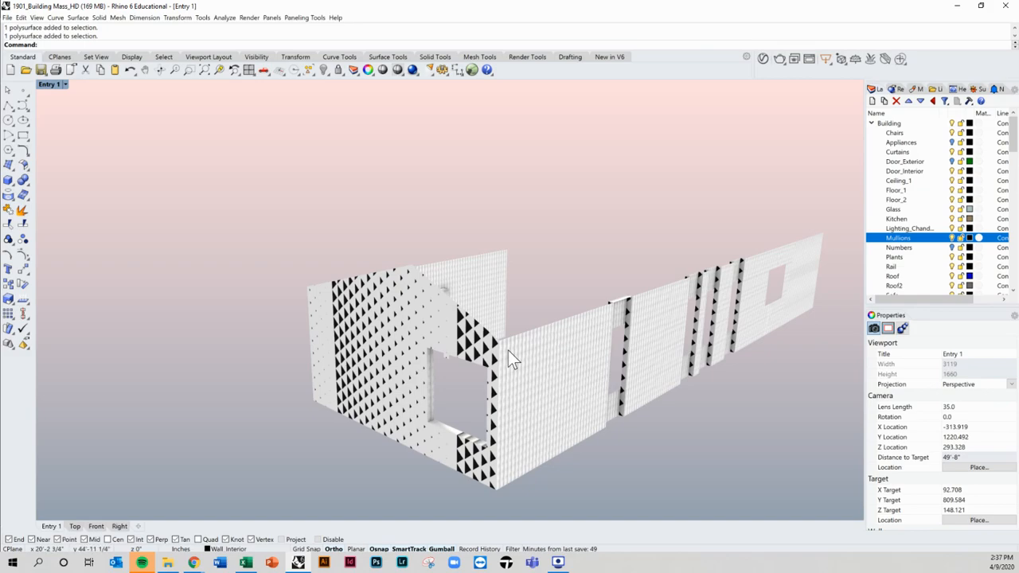
scroll(567, 347, "up", 4)
scroll(567, 347, "up", 8)
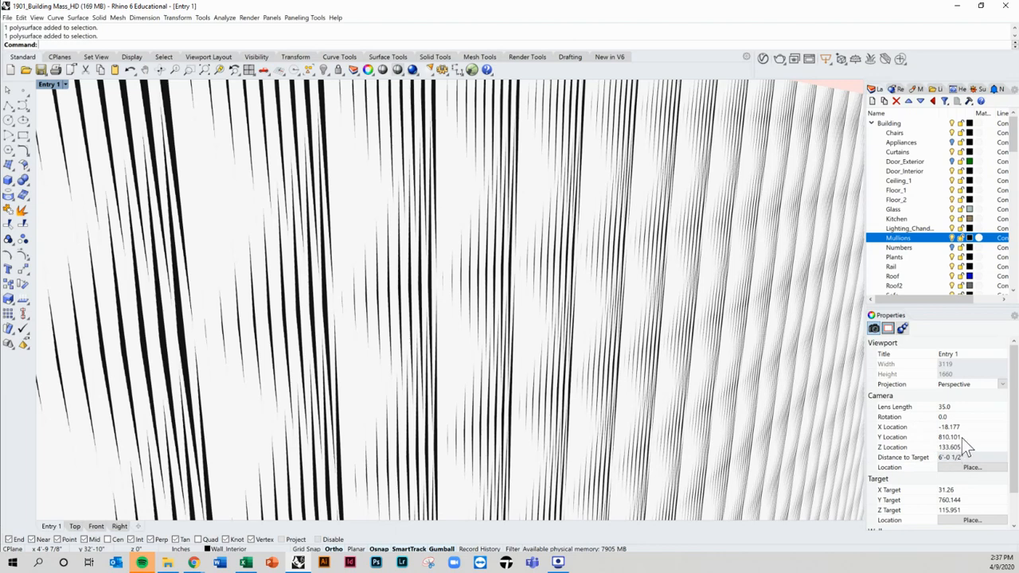
Set the Y size of the exterior walls' box mapping to 50.
left_click(782, 445)
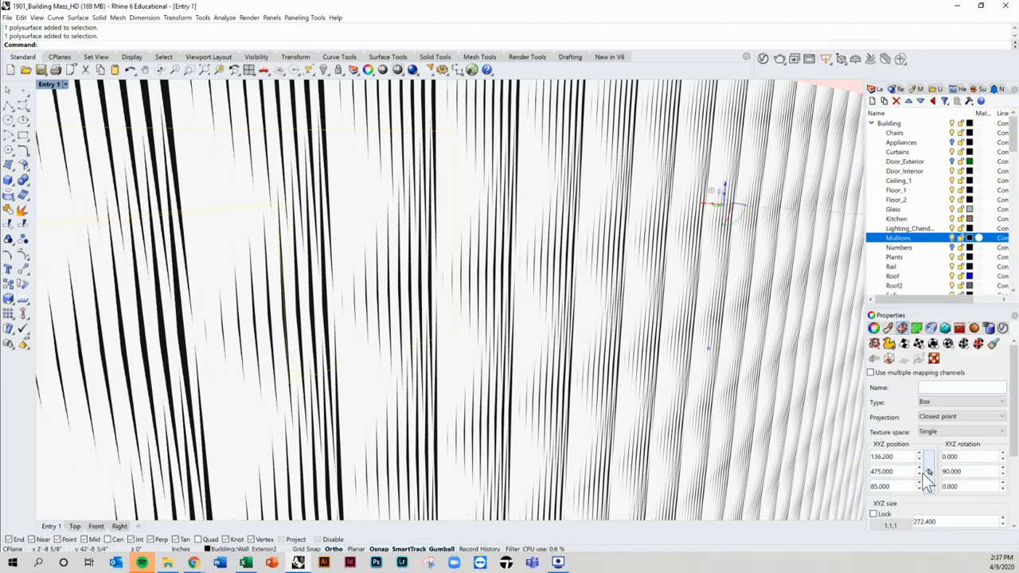
scroll(1016, 461, "down", 1)
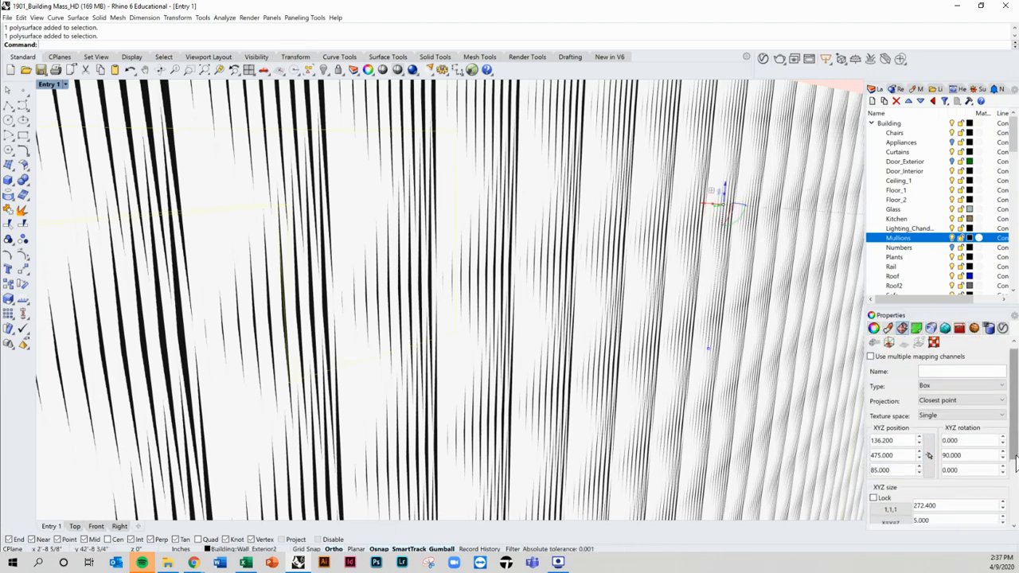
scroll(1016, 462, "down", 3)
double_click(939, 464)
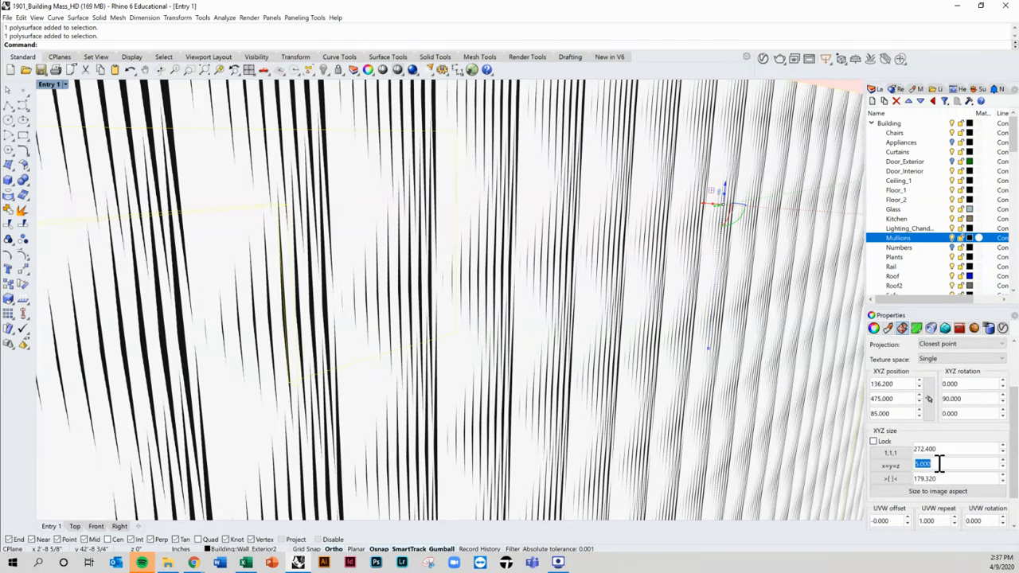
type("50")
key("Return")
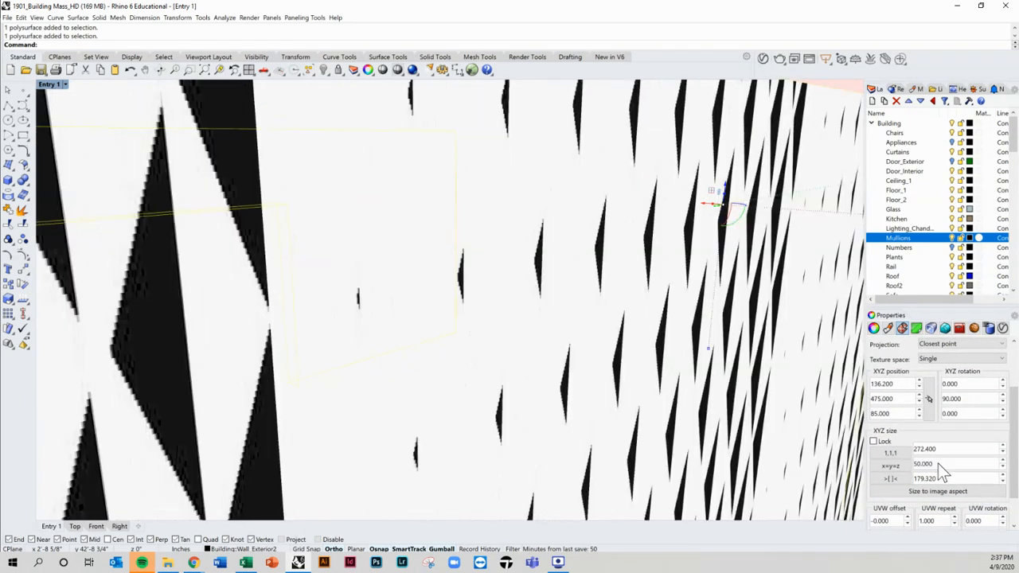
Examine the triangle pattern along the full length of the side wall, and reselect the walls to show their mapping settings.
scroll(605, 311, "down", 2)
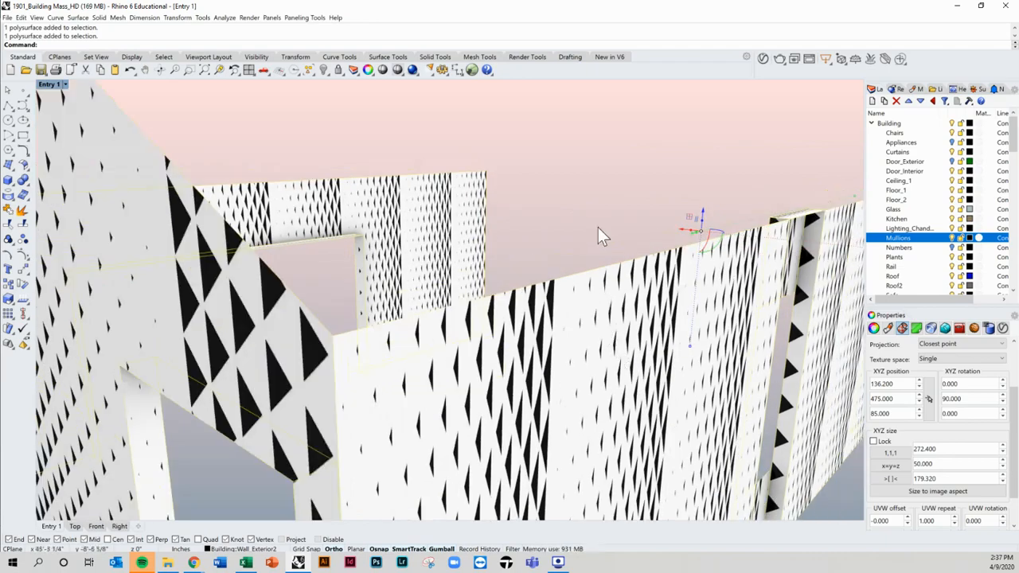
left_click(598, 227)
scroll(598, 231, "down", 4)
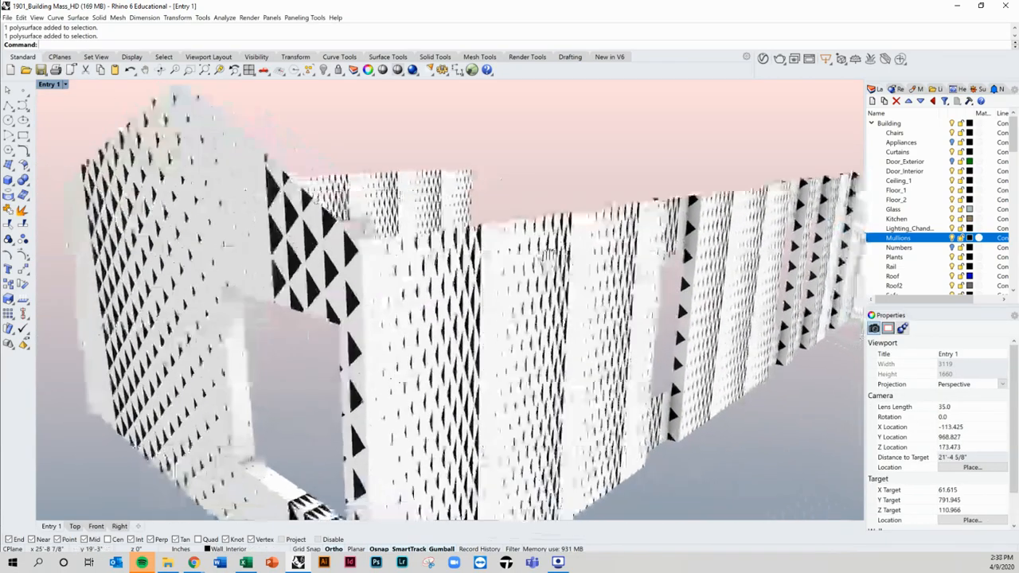
right_click_drag(669, 271, 437, 303)
scroll(587, 275, "down", 4)
scroll(521, 275, "down", 4)
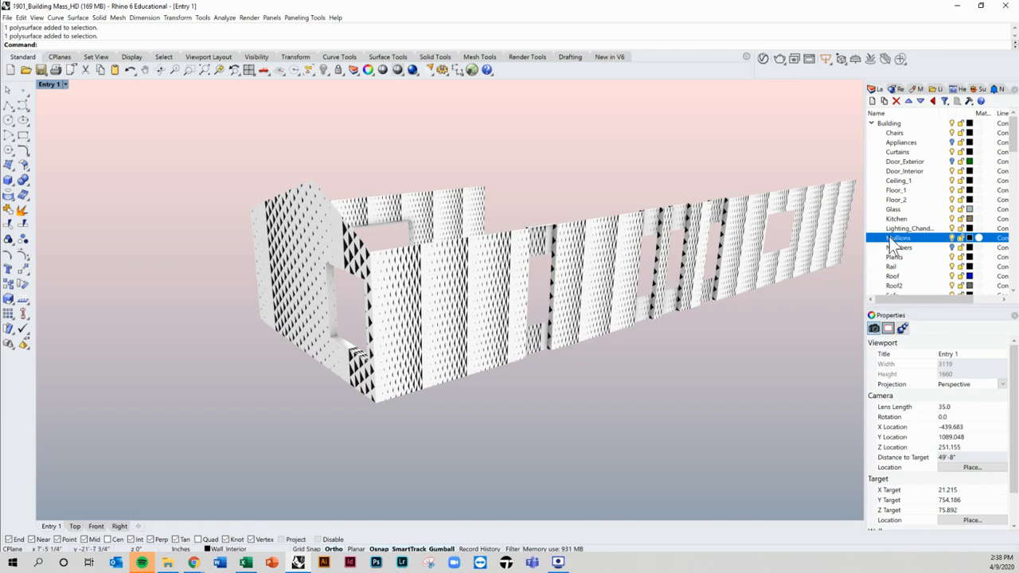
left_click(659, 303)
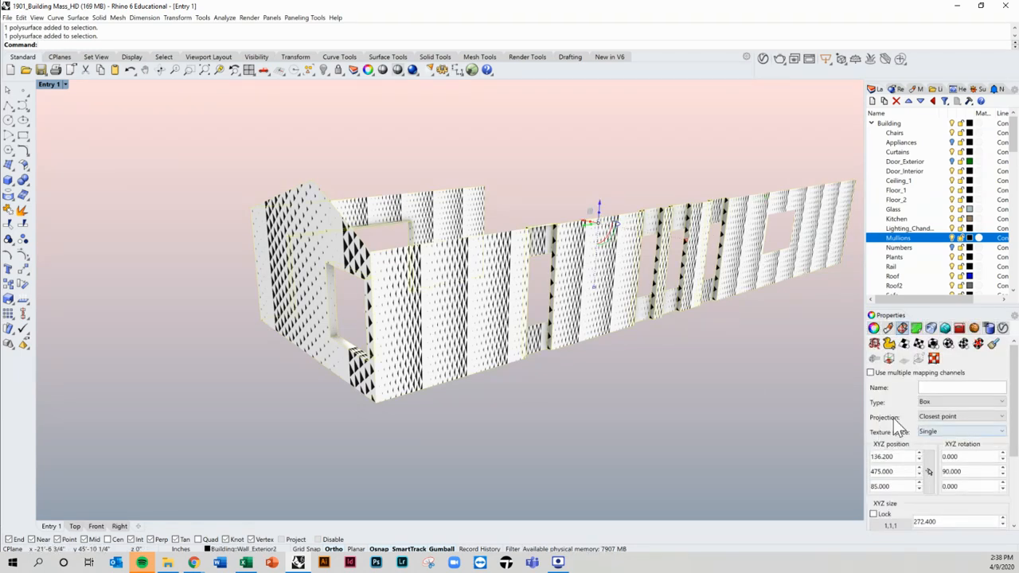
Lock the XYZ size of the exterior walls' box mapping, reset it to 1,1,1, and set all three sizes to 100.
right_click_drag(720, 374, 685, 393, "shift")
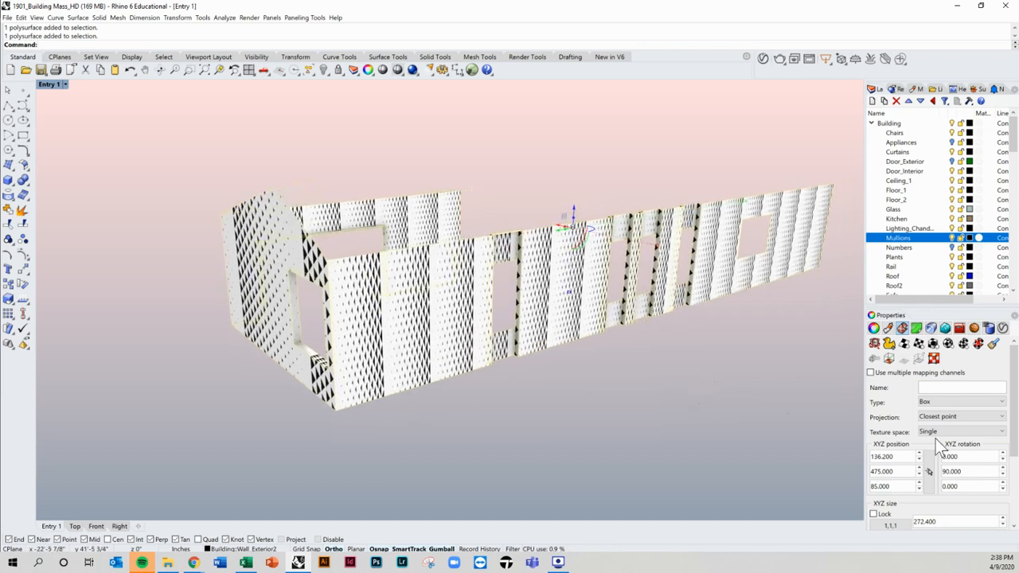
left_click_drag(1014, 450, 1015, 481)
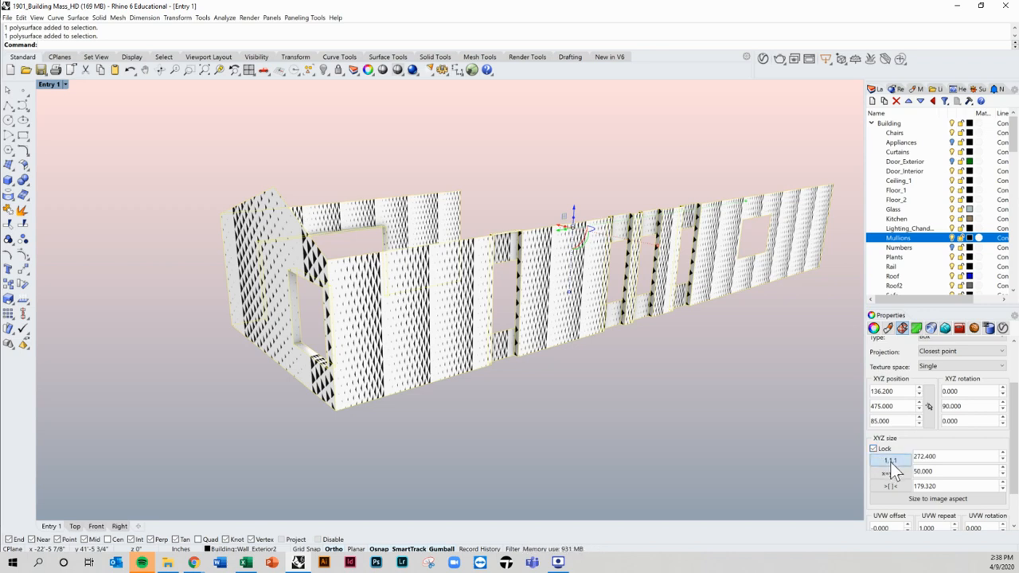
left_click(890, 462)
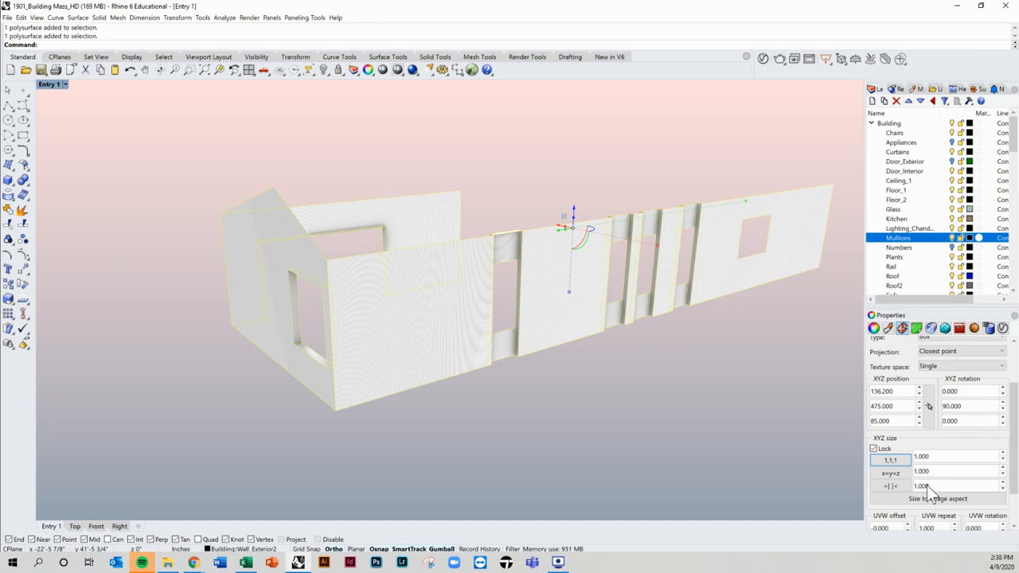
double_click(933, 456)
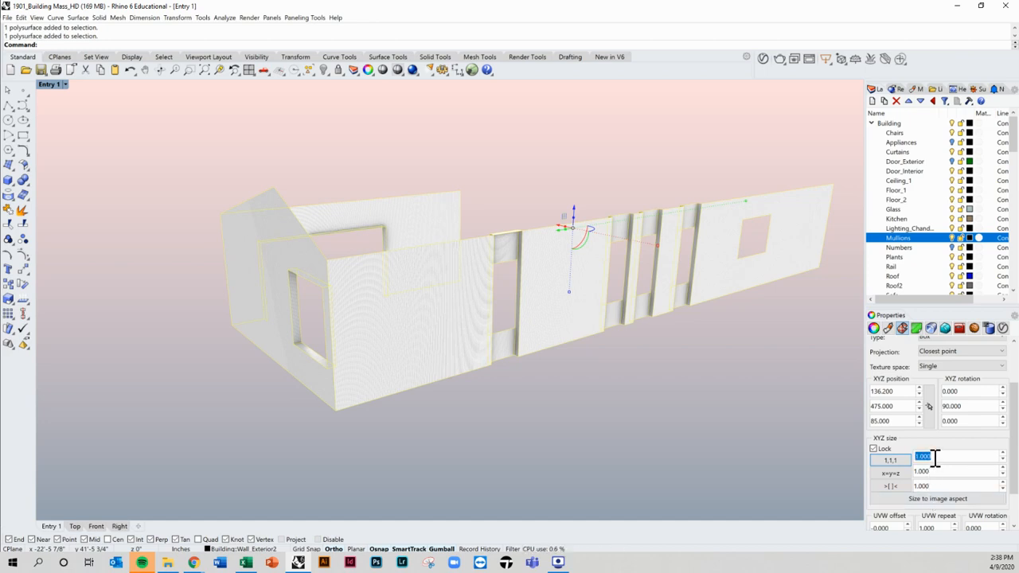
type("1")
key("Return")
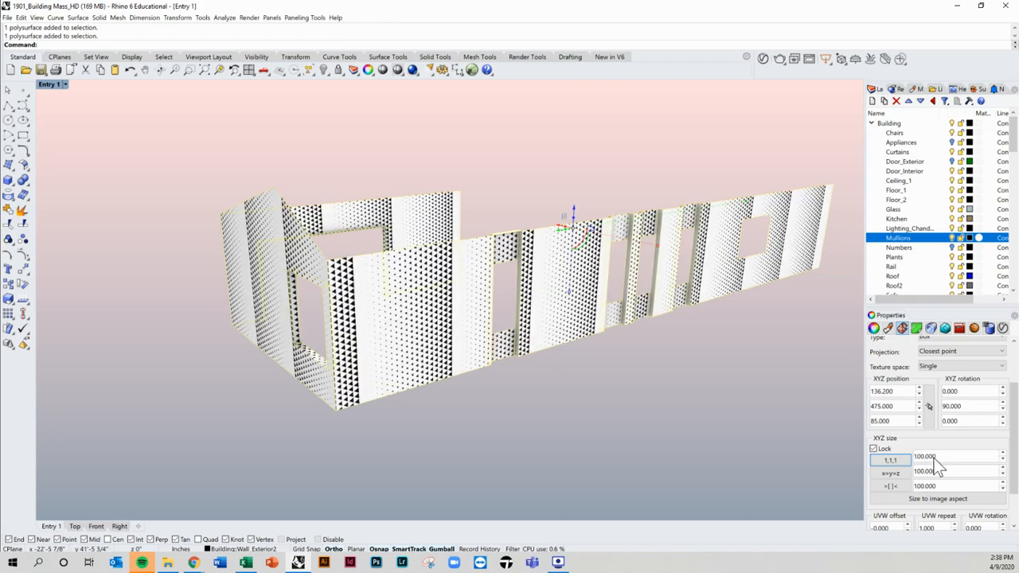
left_click(637, 451)
Inspect the triangle pattern from the gable ends and show all hidden objects of the house.
right_click_drag(376, 253, 311, 329)
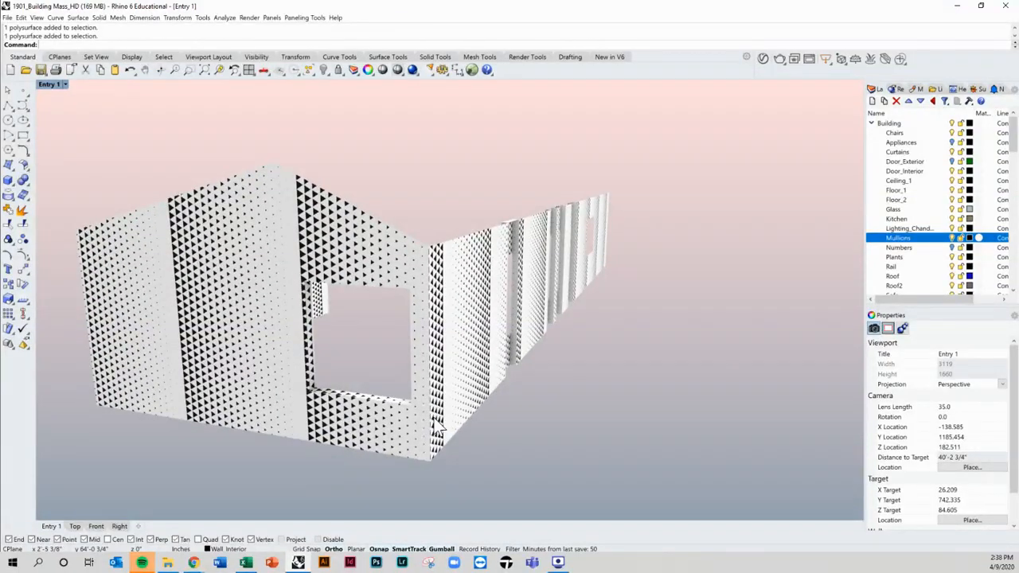
right_click_drag(512, 385, 468, 364)
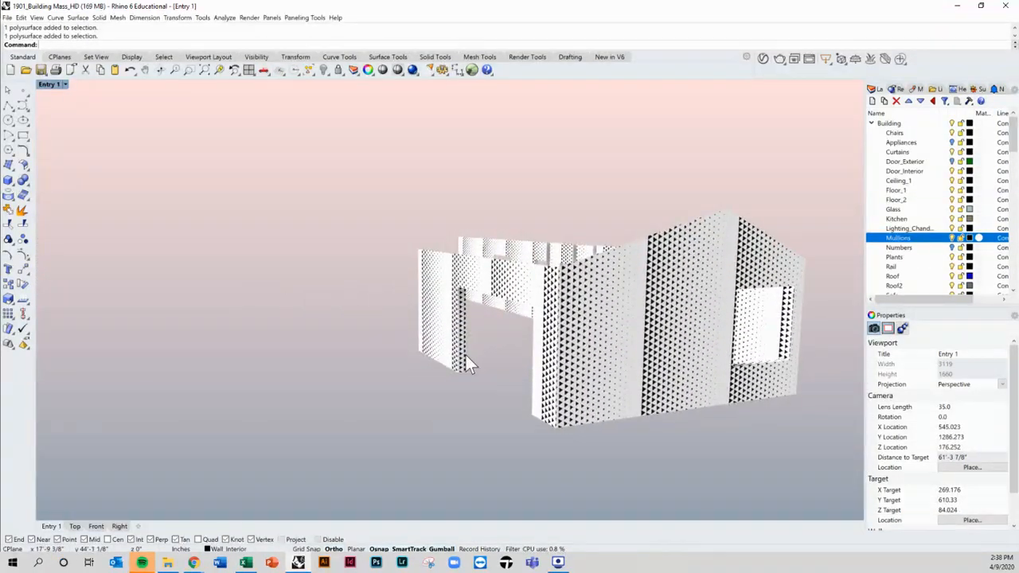
type("Show")
key("Return")
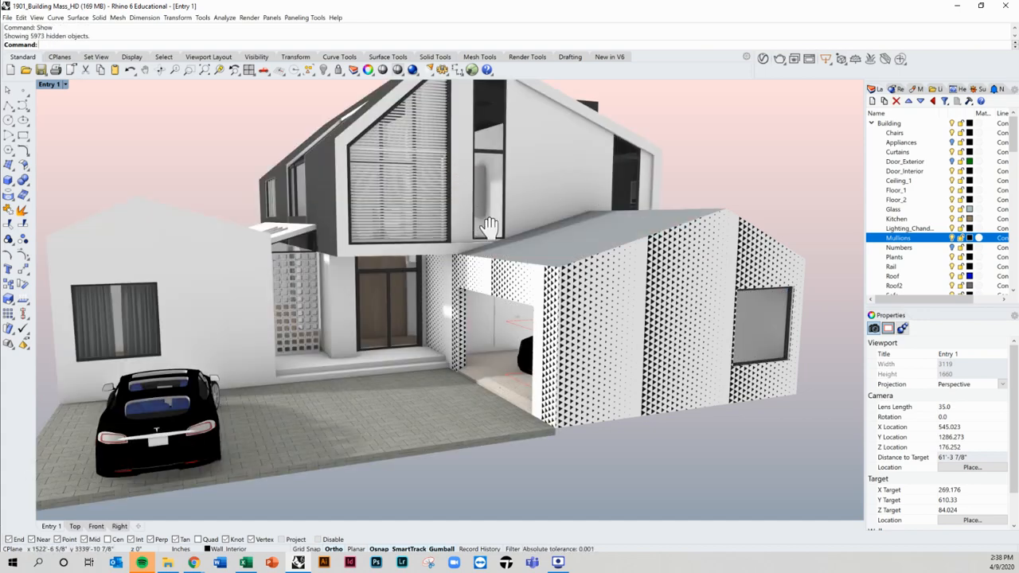
right_click_drag(489, 228, 522, 224, "shift")
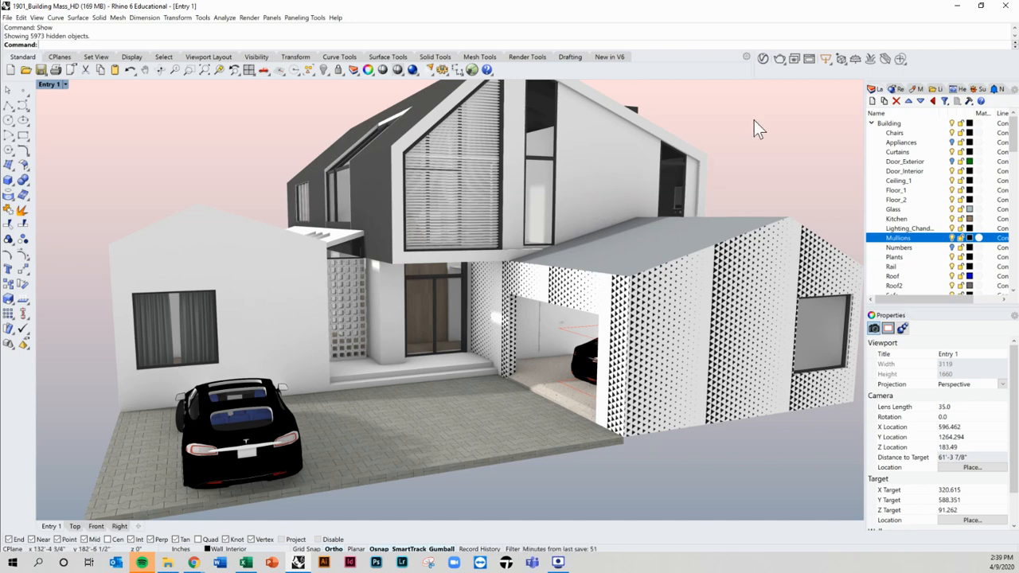
Run MatchProperties on the plain front gable wall and the upper-floor wall, using the patterned garage wall as source with the preset properties.
type("MatchProperties")
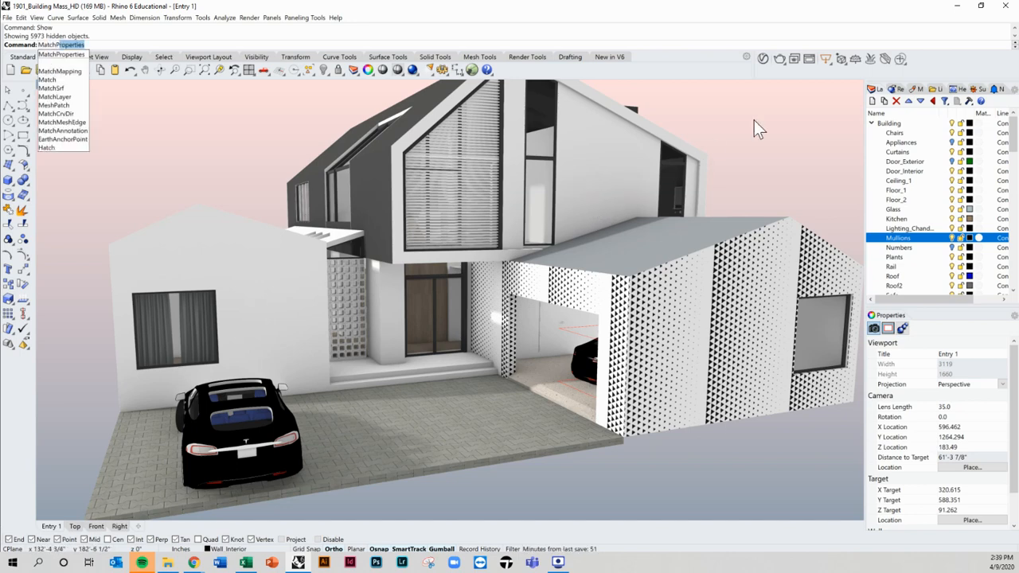
key("Return")
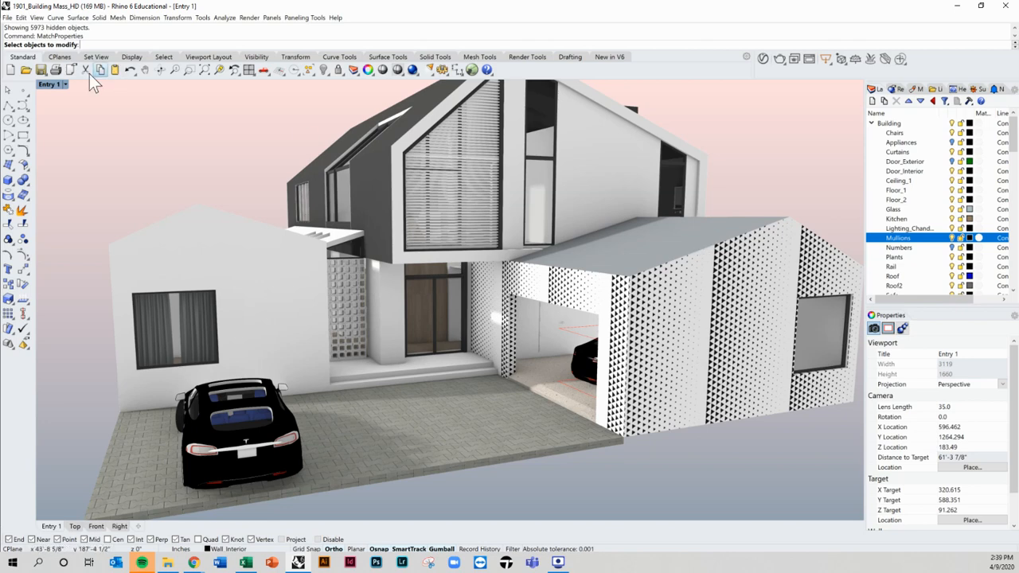
left_click(267, 289)
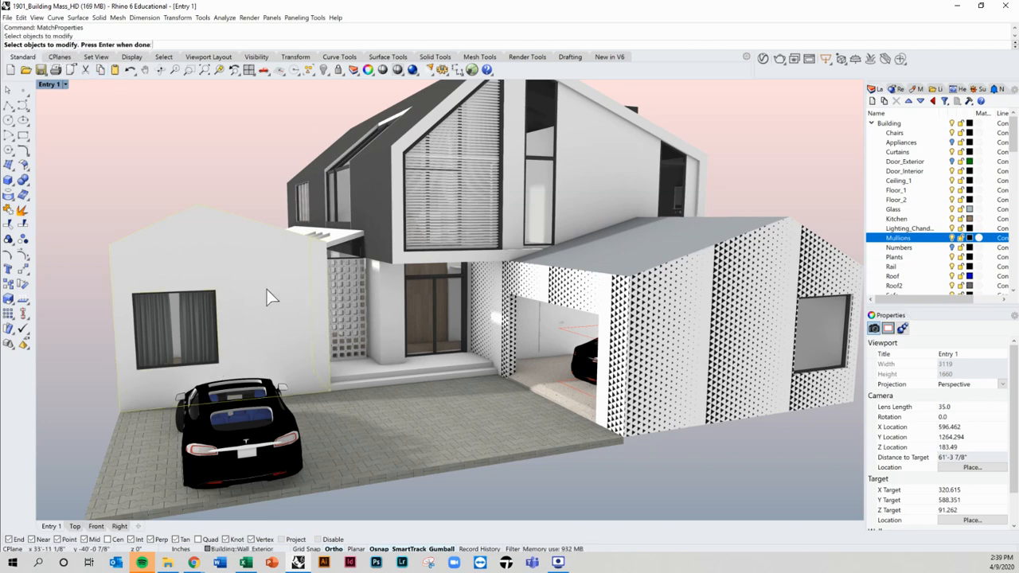
left_click(584, 182)
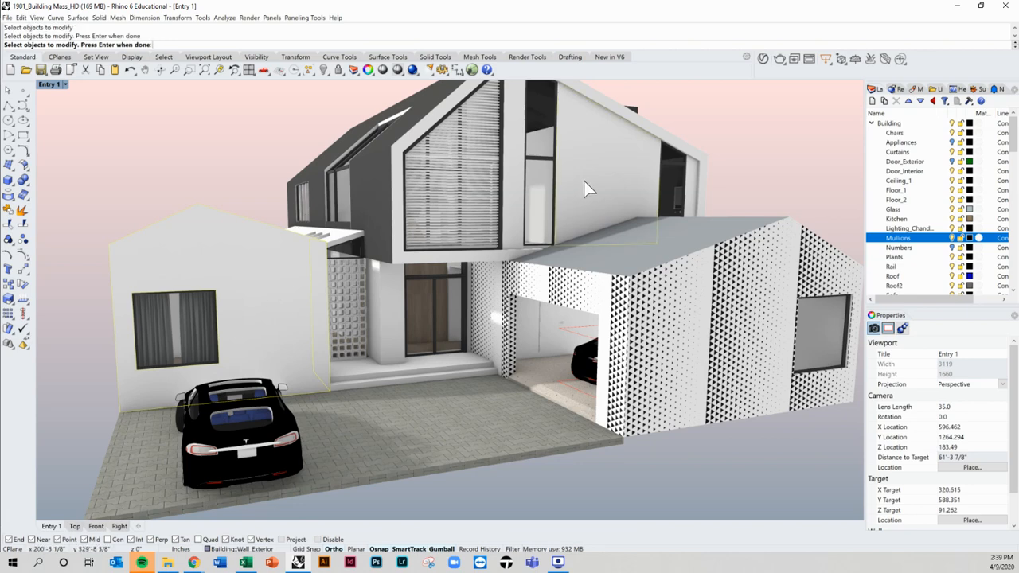
key("Return")
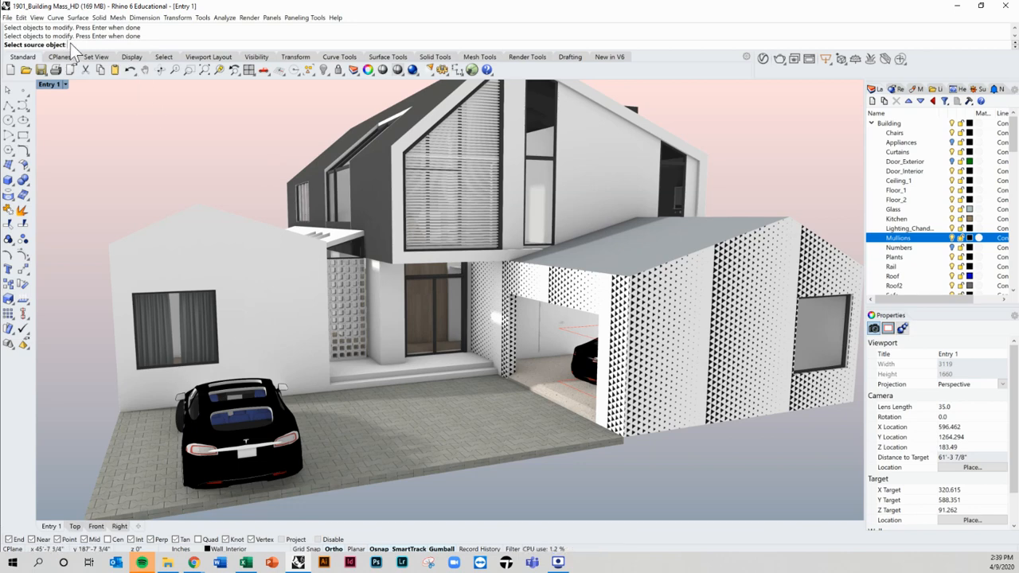
left_click(756, 314)
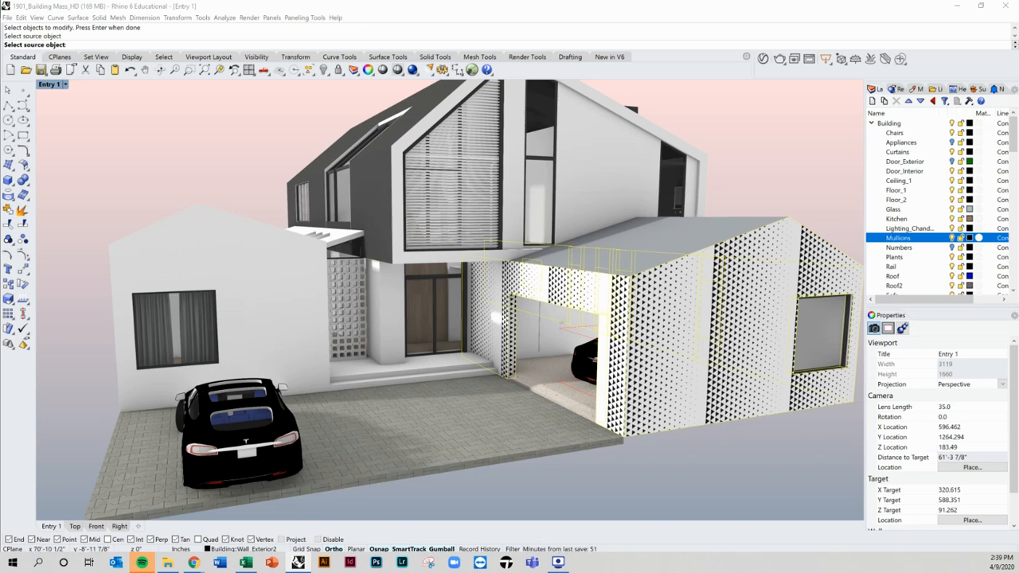
left_click_drag(214, 65, 230, 126)
left_click(194, 157)
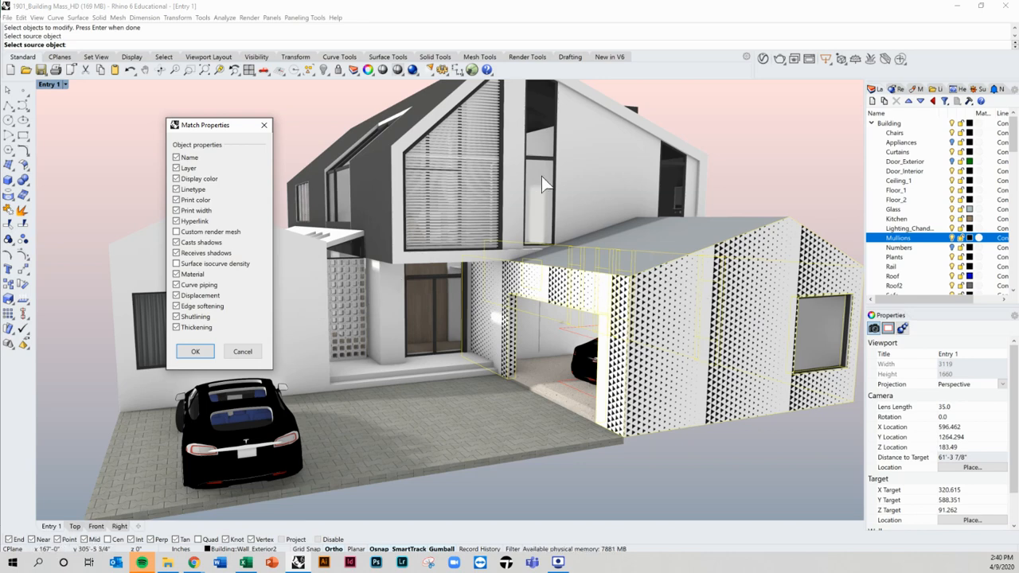
left_click(201, 352)
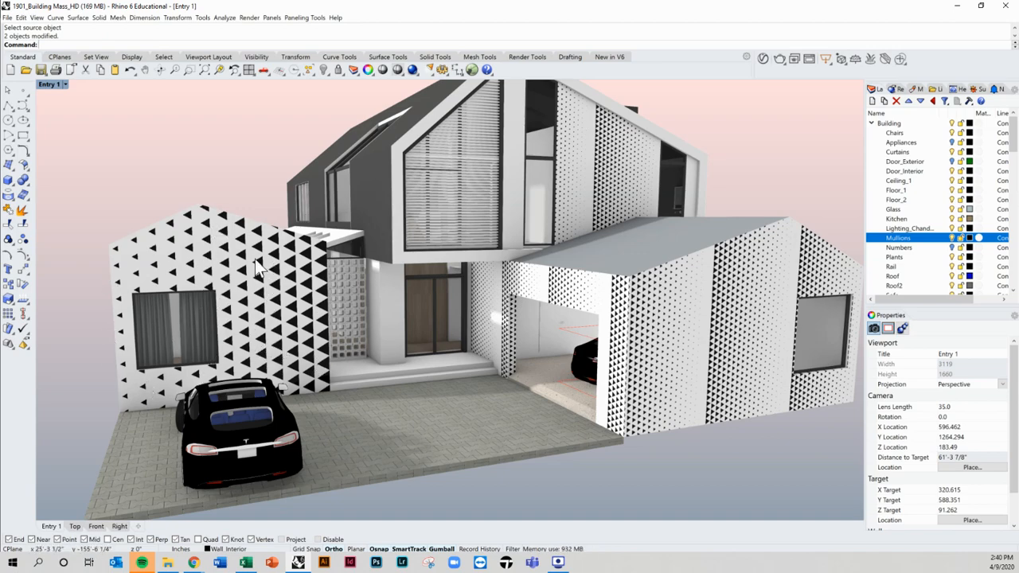
Try twice to match the garage wall's texture mapping, picking the front gable wall with the large triangles as source.
right_click_drag(257, 277, 481, 290)
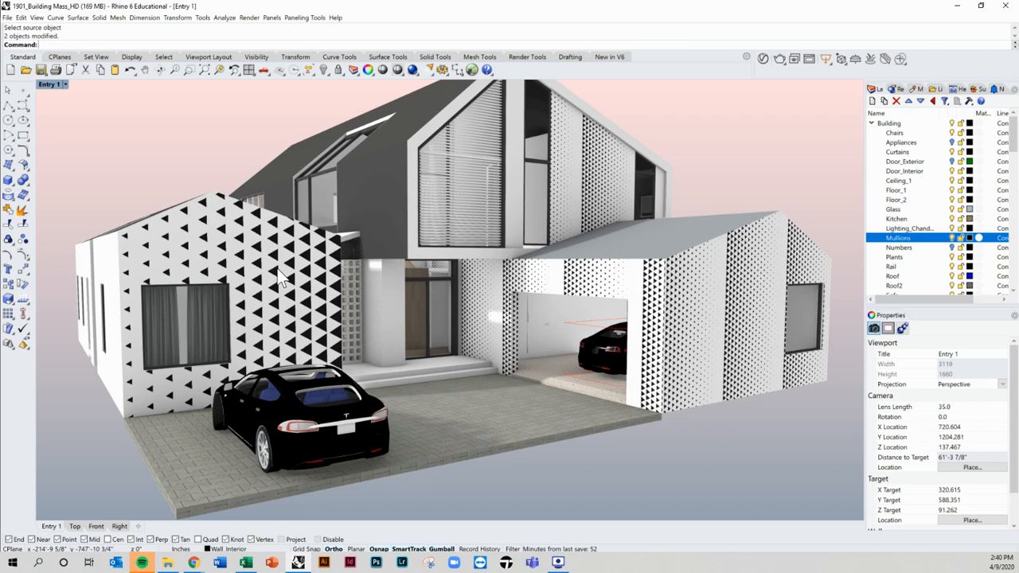
left_click(741, 319)
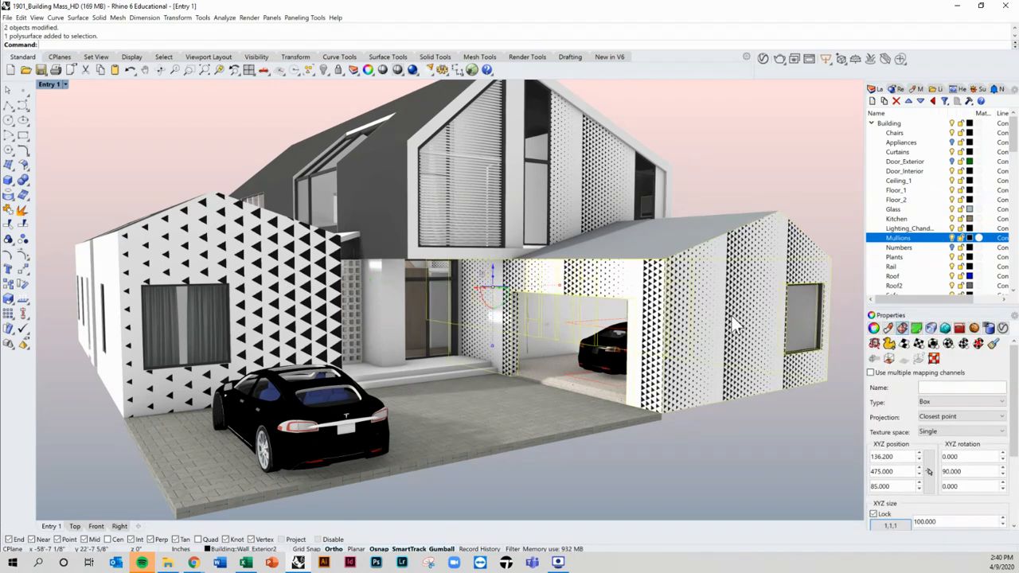
left_click(994, 348)
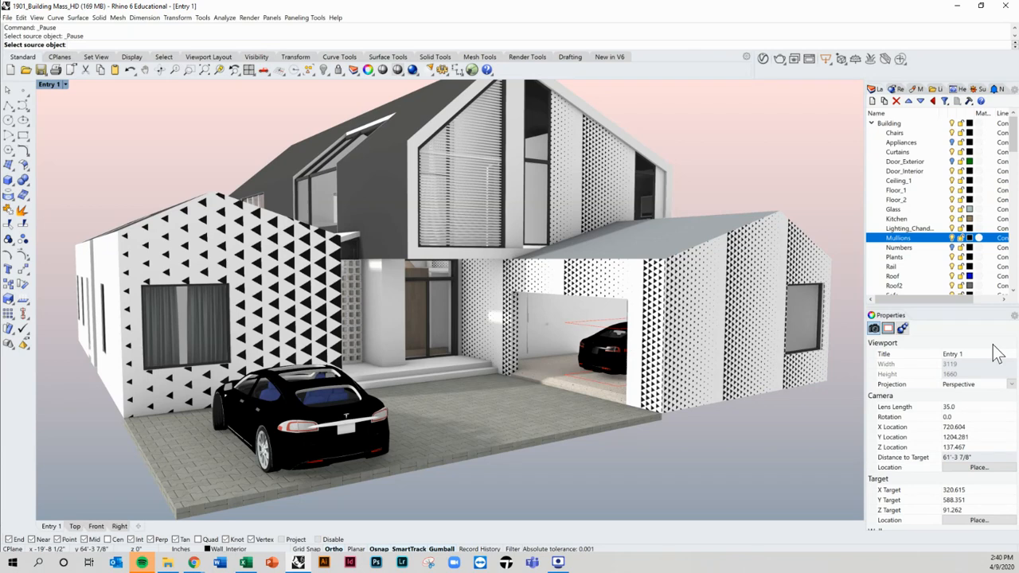
left_click(316, 288)
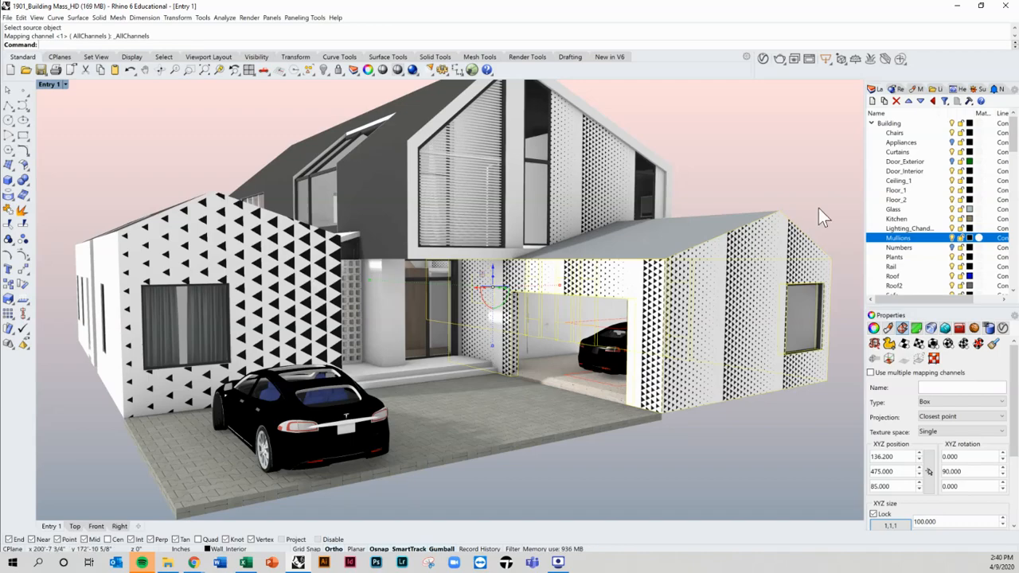
left_click(774, 168)
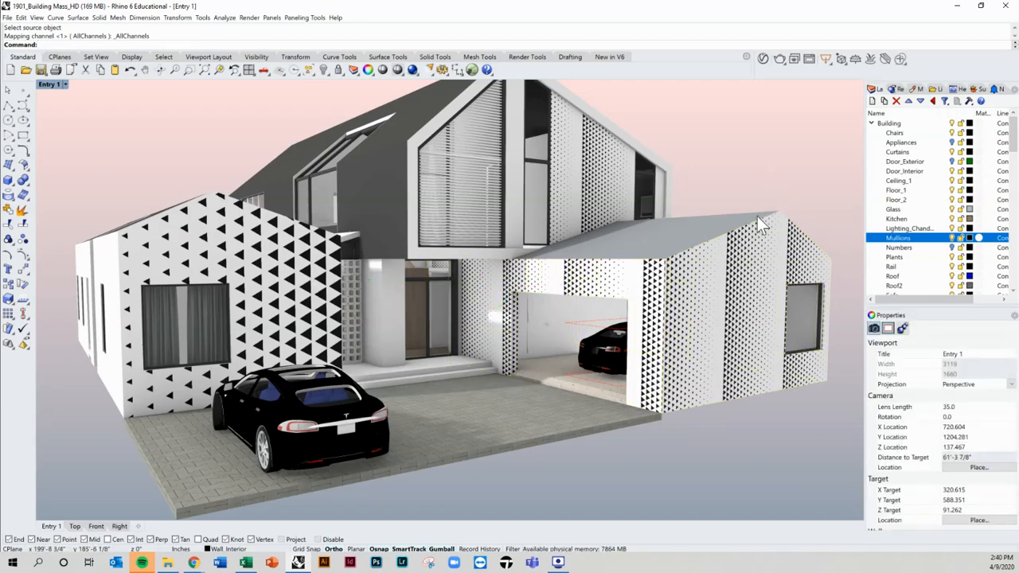
right_click_drag(687, 241, 838, 276)
left_click(663, 321)
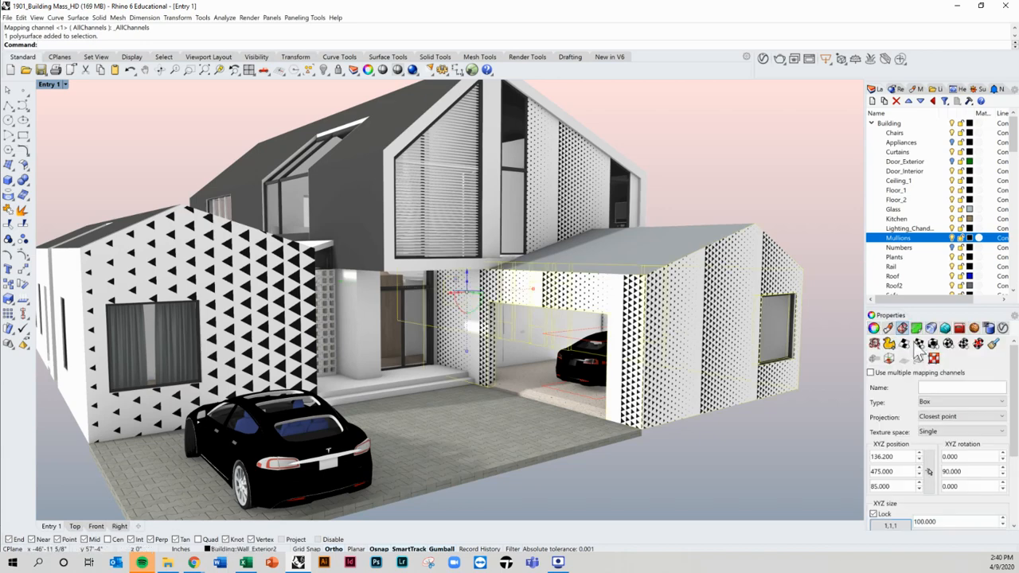
left_click(997, 344)
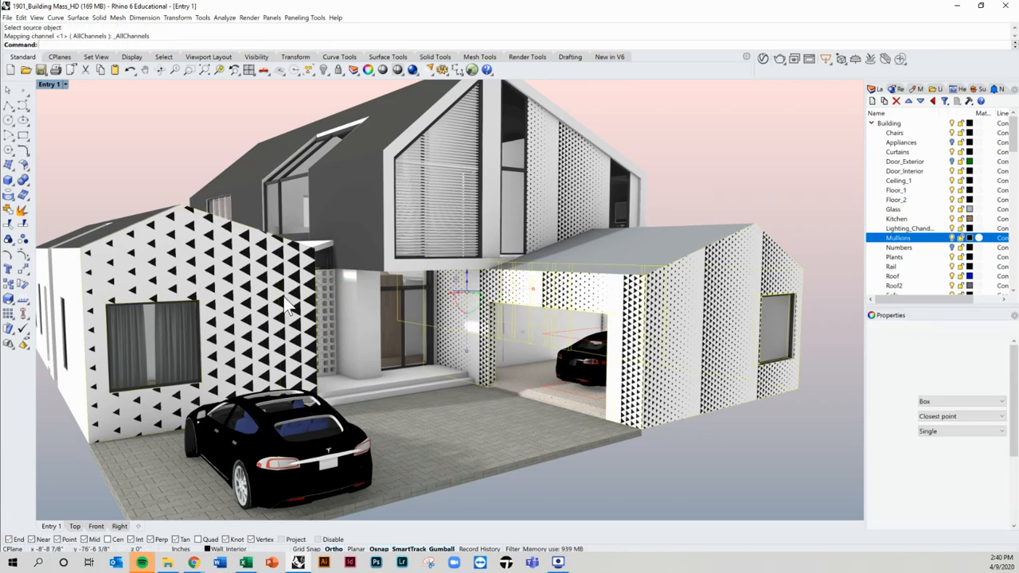
left_click(749, 192)
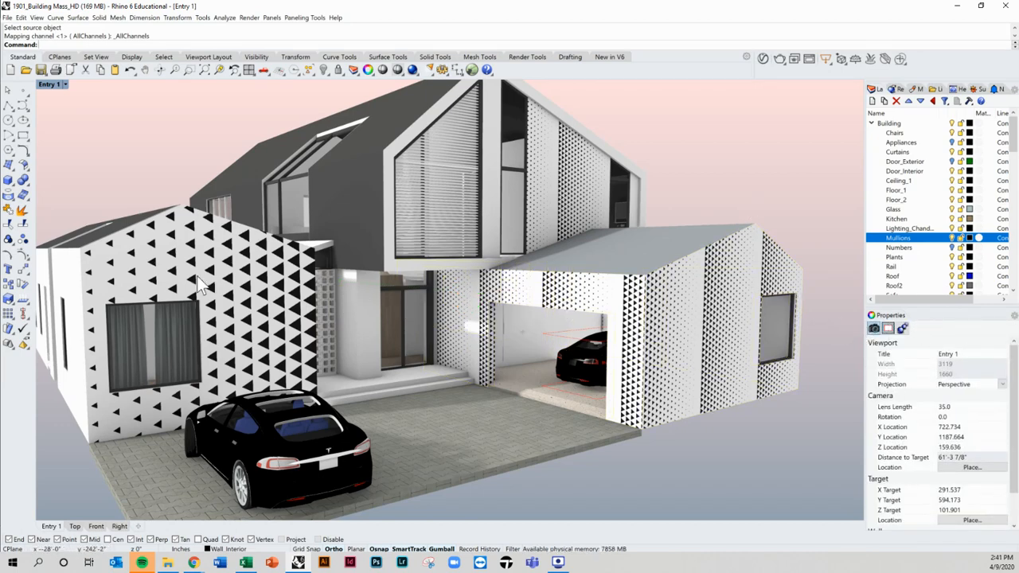
Match the front gable wall's texture mapping to the box mapping of the garage wall.
left_click(269, 289)
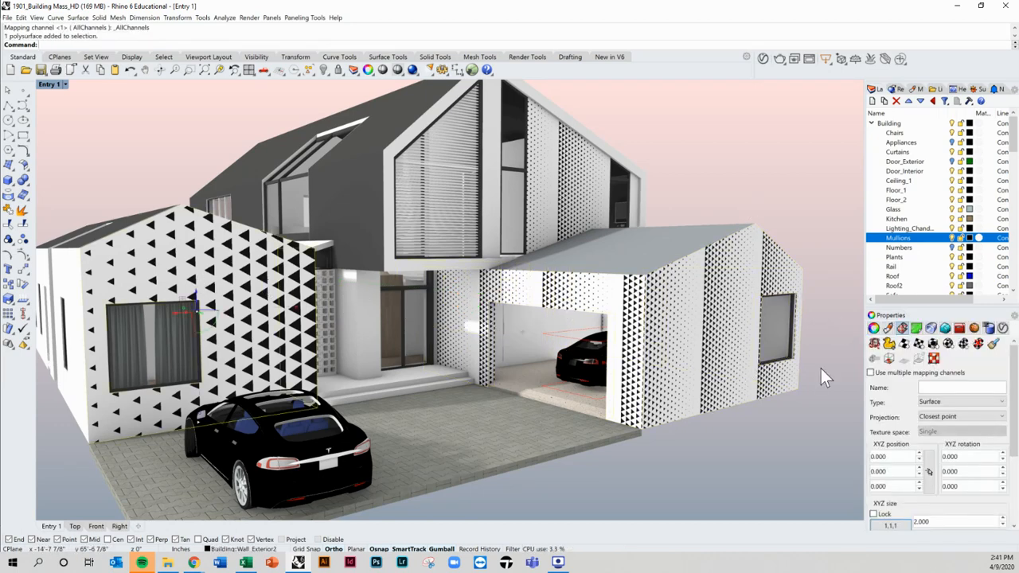
left_click(988, 327)
left_click(655, 310)
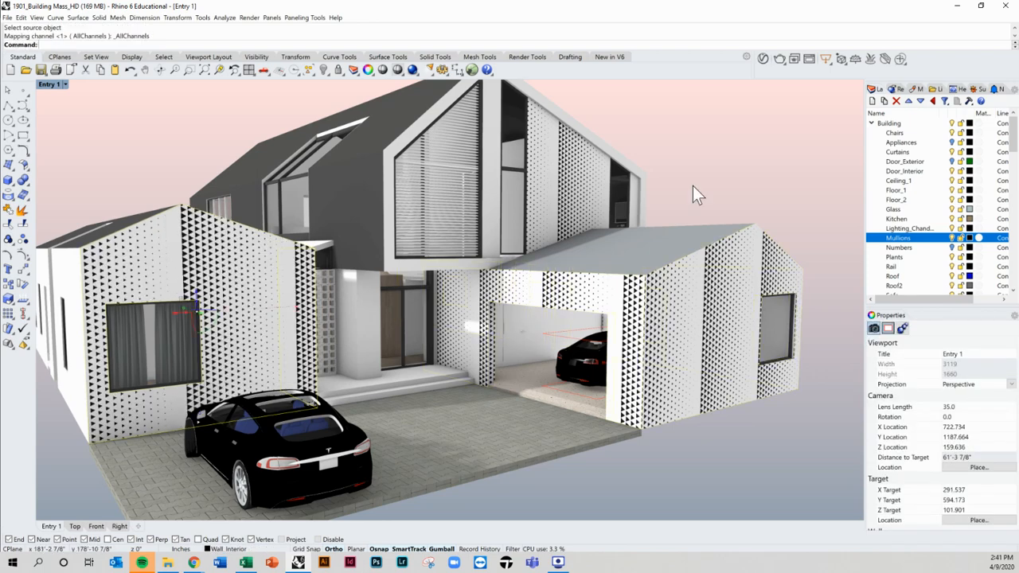
Try matching the garage wall's texture mapping to the driveway paving, and undo it together with the front gable wall's mapping match.
right_click_drag(406, 331, 652, 328)
left_click(660, 338)
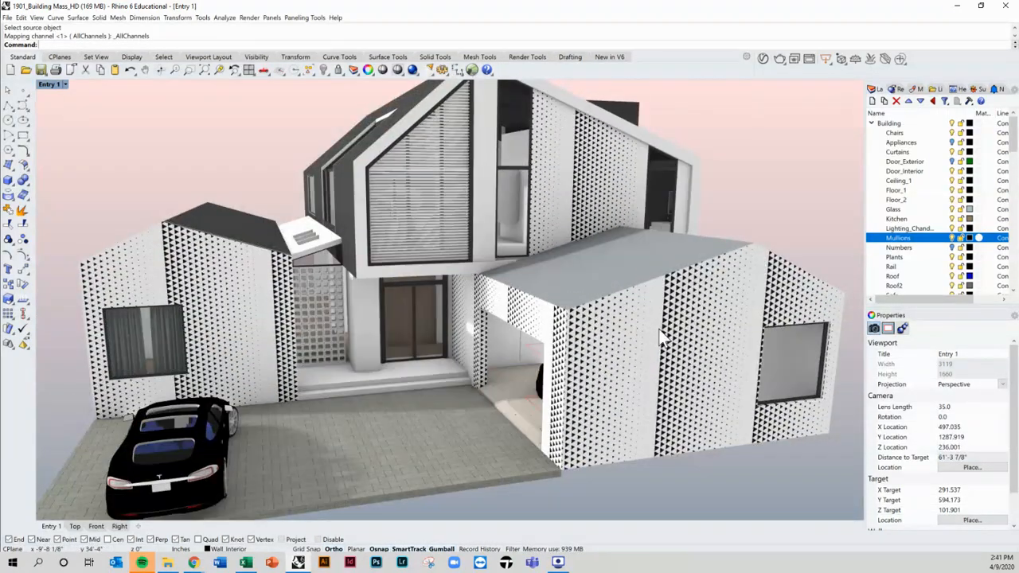
left_click(995, 350)
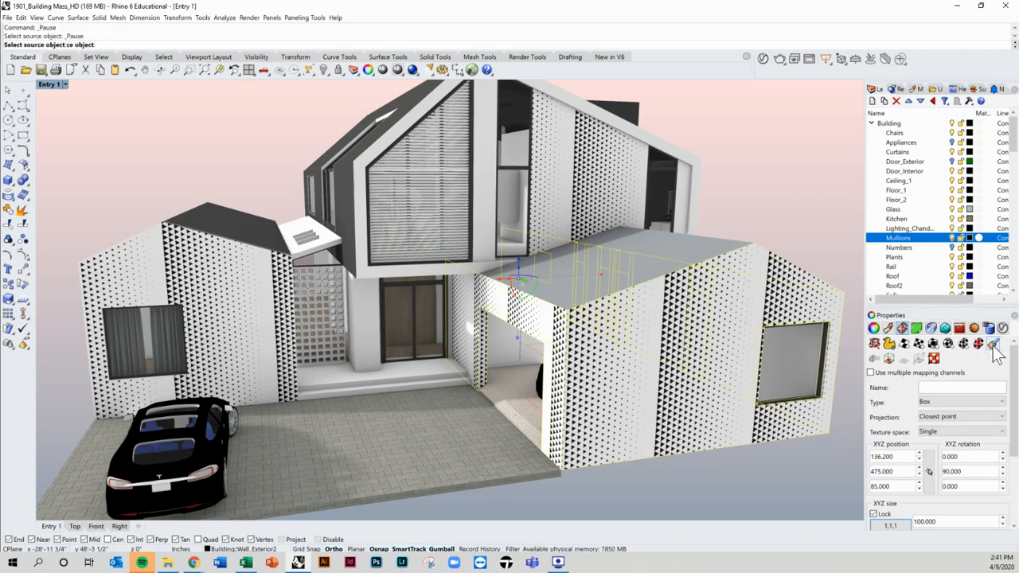
left_click(509, 451)
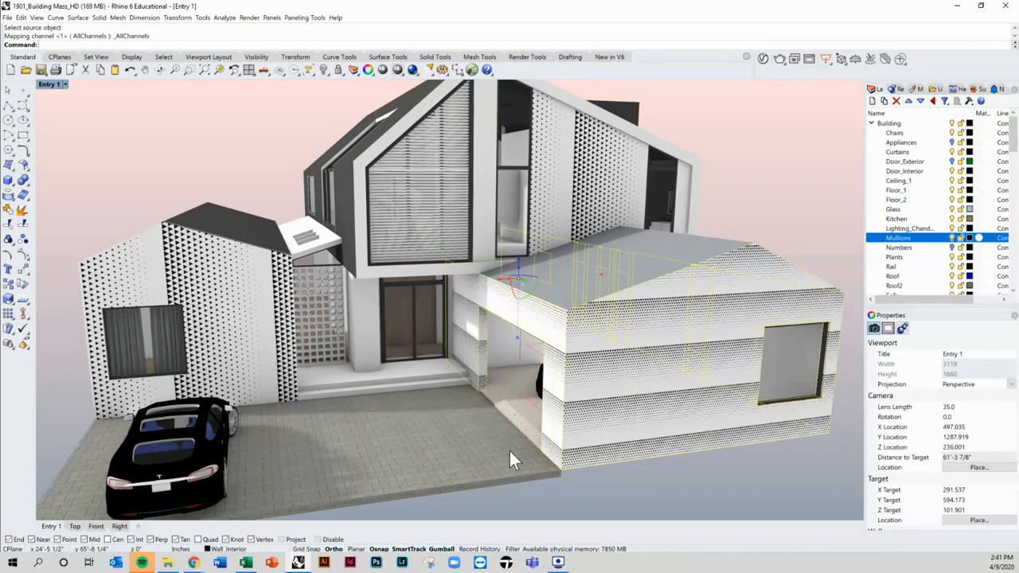
key("Escape")
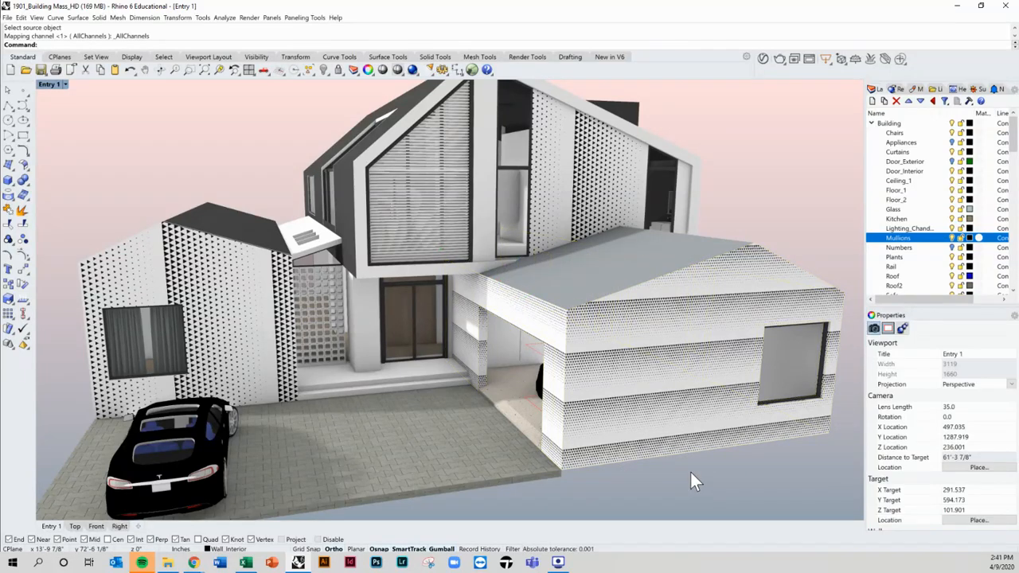
key("ctrl+z")
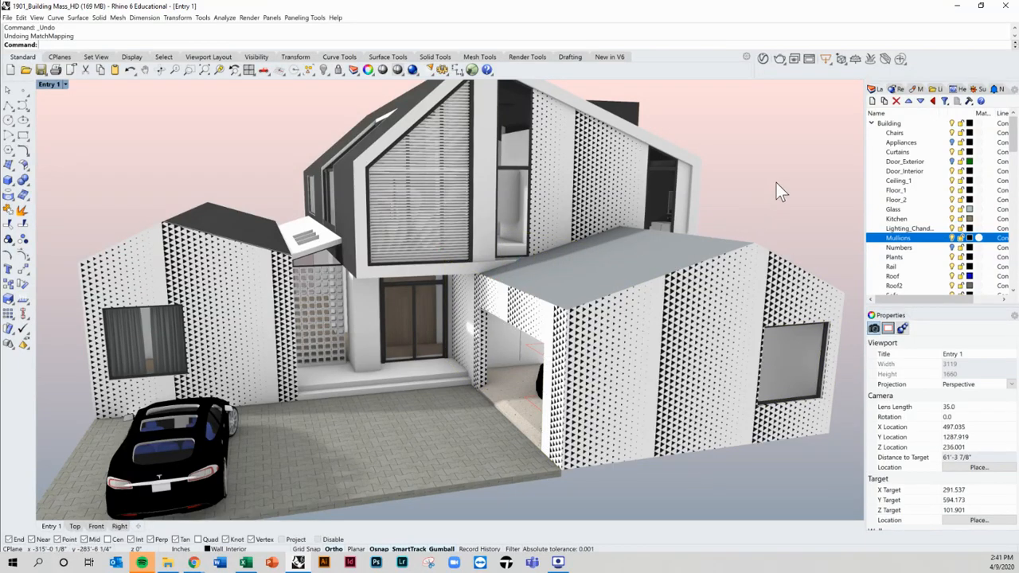
right_click_drag(465, 343, 201, 358)
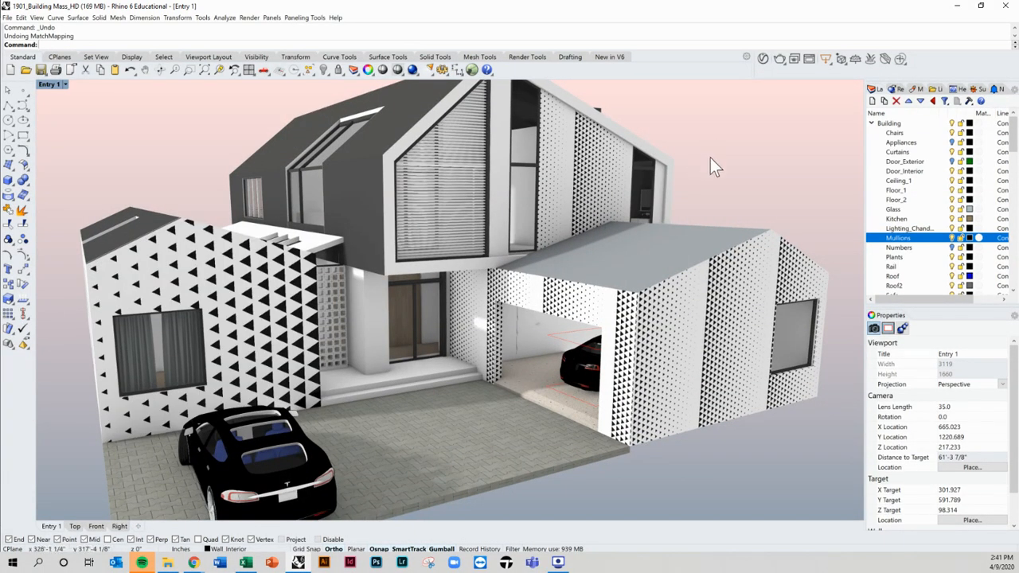
Try to match the garage wall's texture mapping to the front gable wall with the large triangles.
left_click(688, 328)
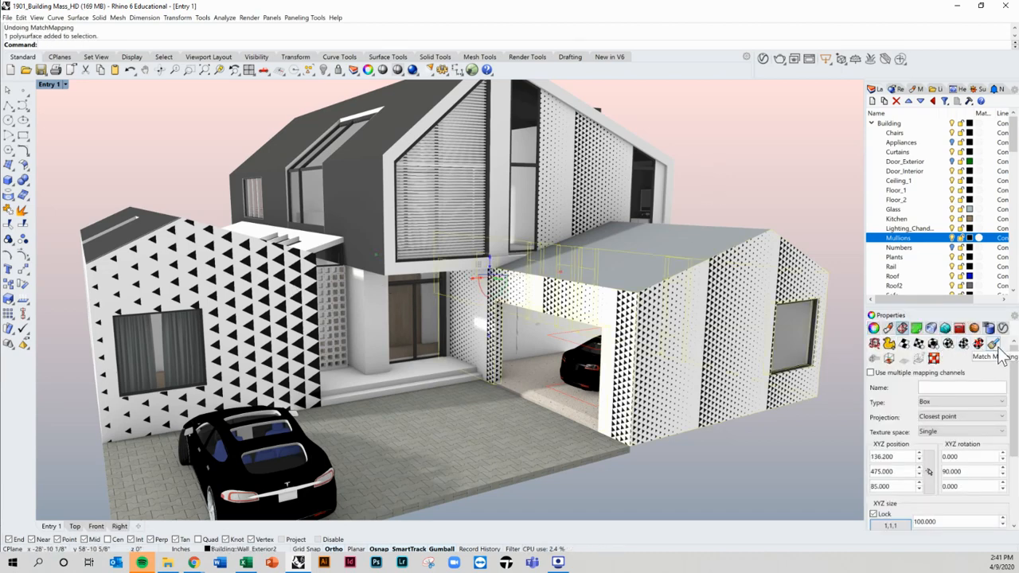
left_click(998, 351)
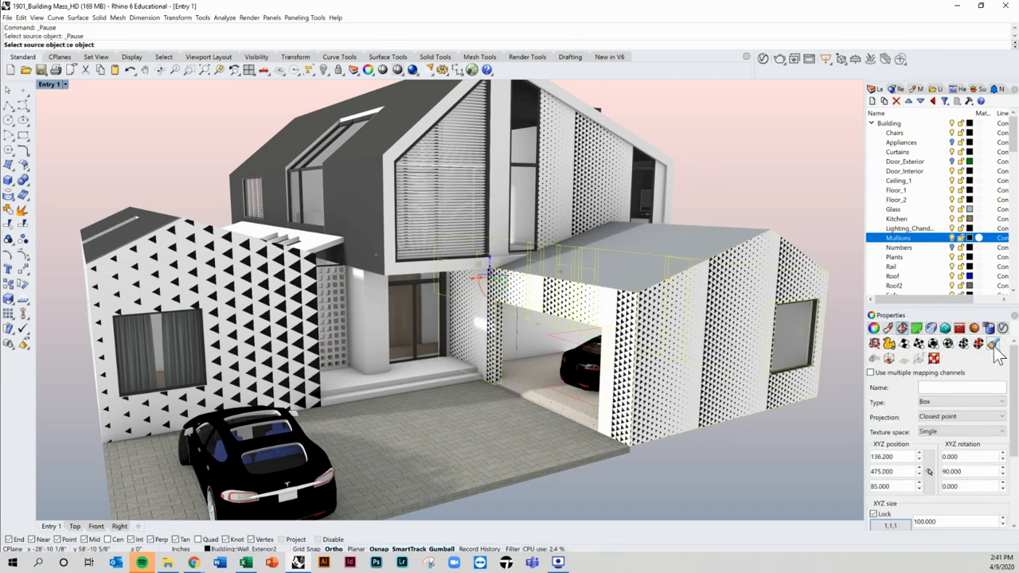
left_click(294, 295)
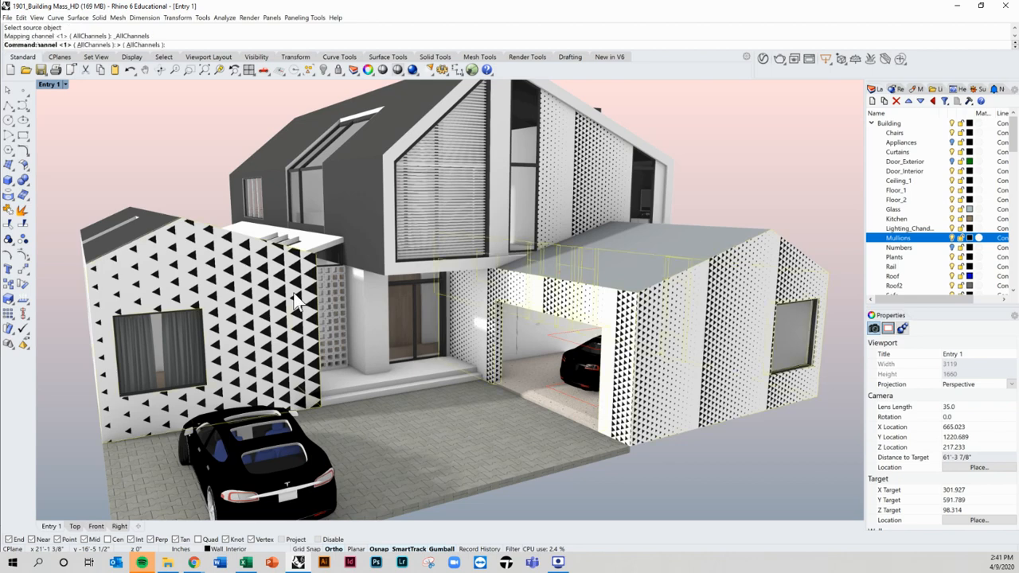
right_click(294, 292)
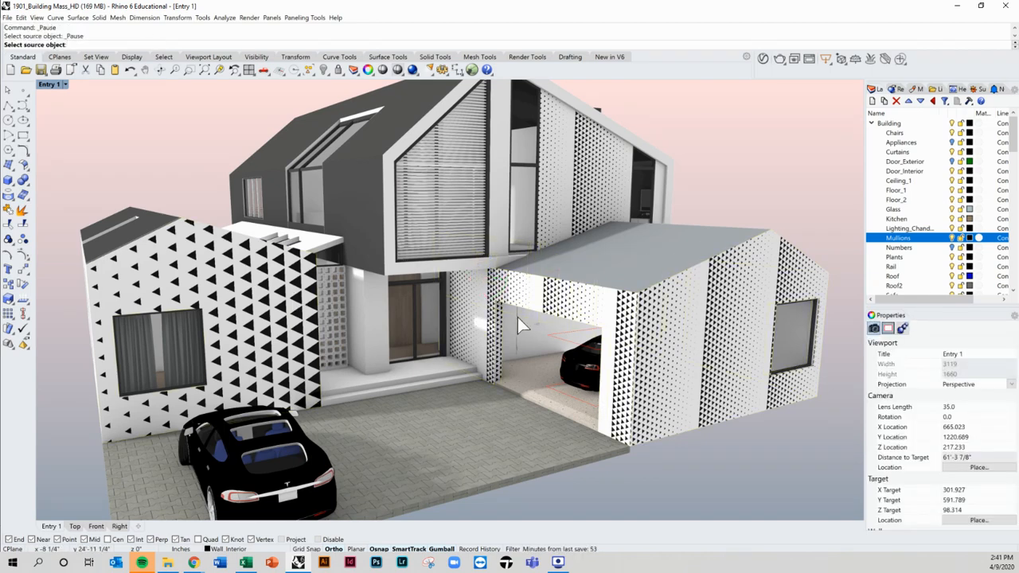
Isolate the patterned garage wall, the front gable wall and the upper-floor wall, hiding the rest of the house.
left_click(577, 248)
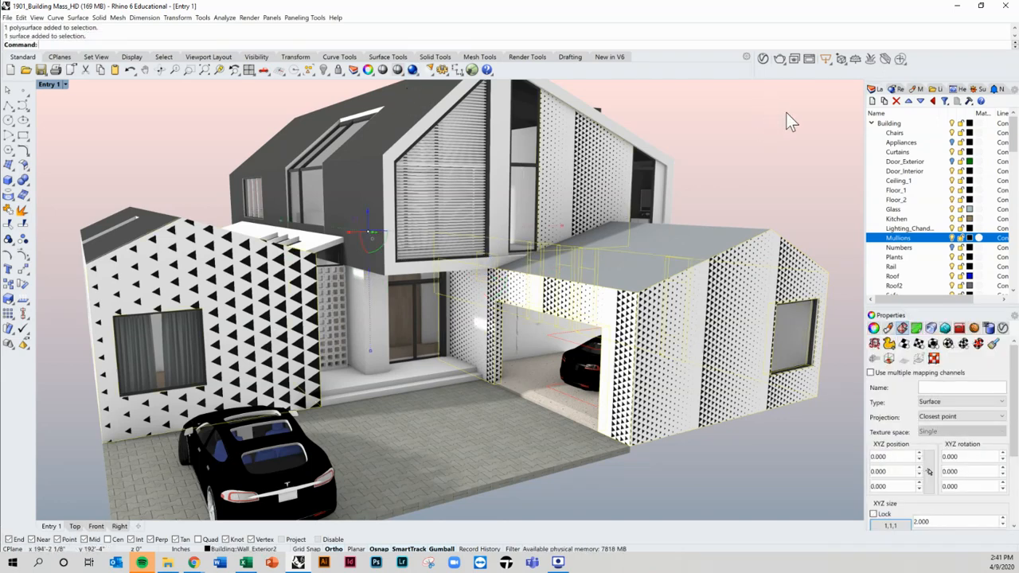
left_click_drag(322, 69, 370, 94)
left_click(703, 178)
right_click_drag(706, 221, 516, 221)
Match the garage wall's texture mapping to the upper-floor wall.
left_click(547, 267)
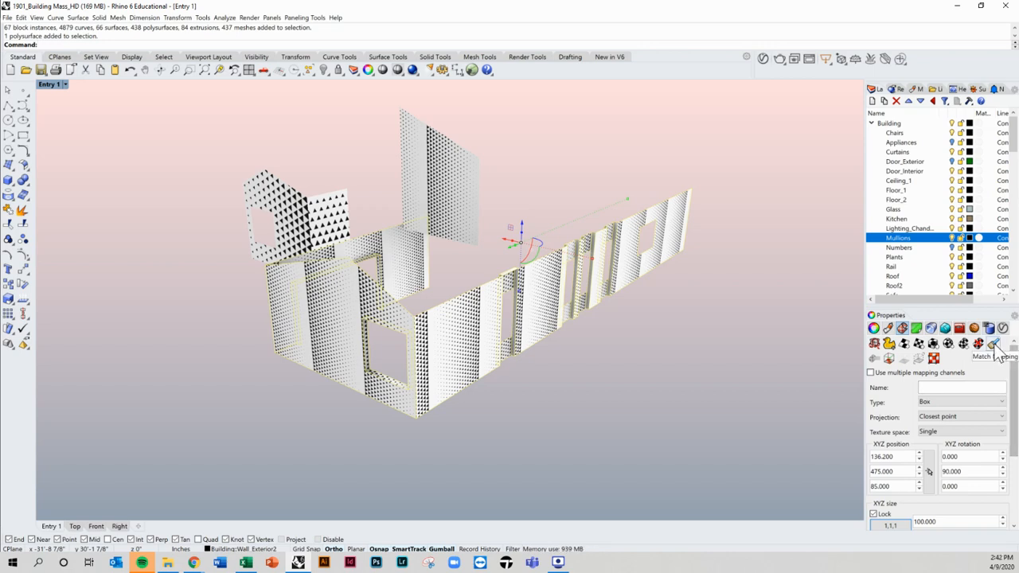
left_click(993, 344)
left_click(436, 197)
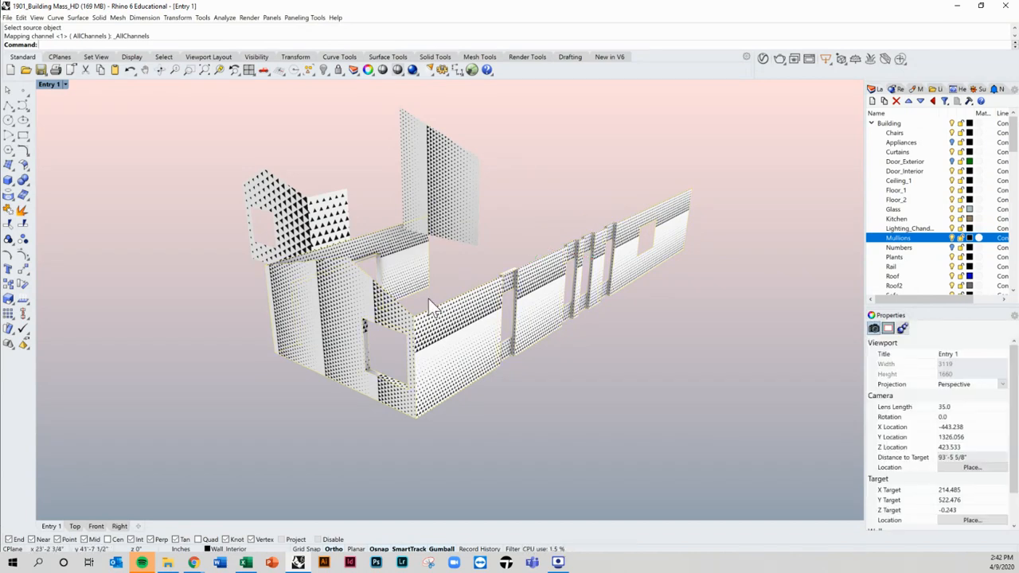
Try to match the isolated garage wall's texture mapping to the front gable wall, and check the pattern from the front.
left_click(366, 309)
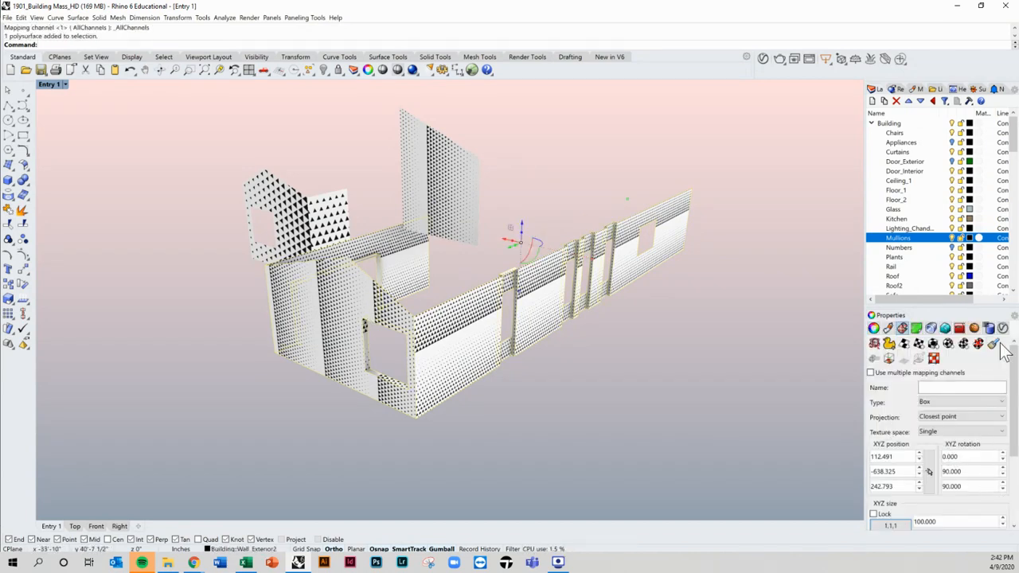
left_click(994, 344)
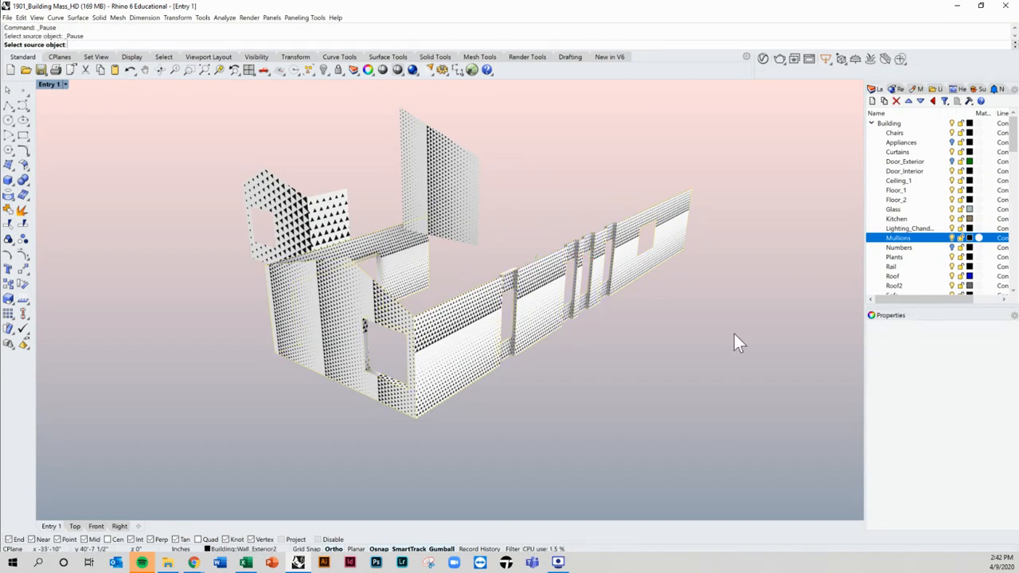
left_click(298, 239)
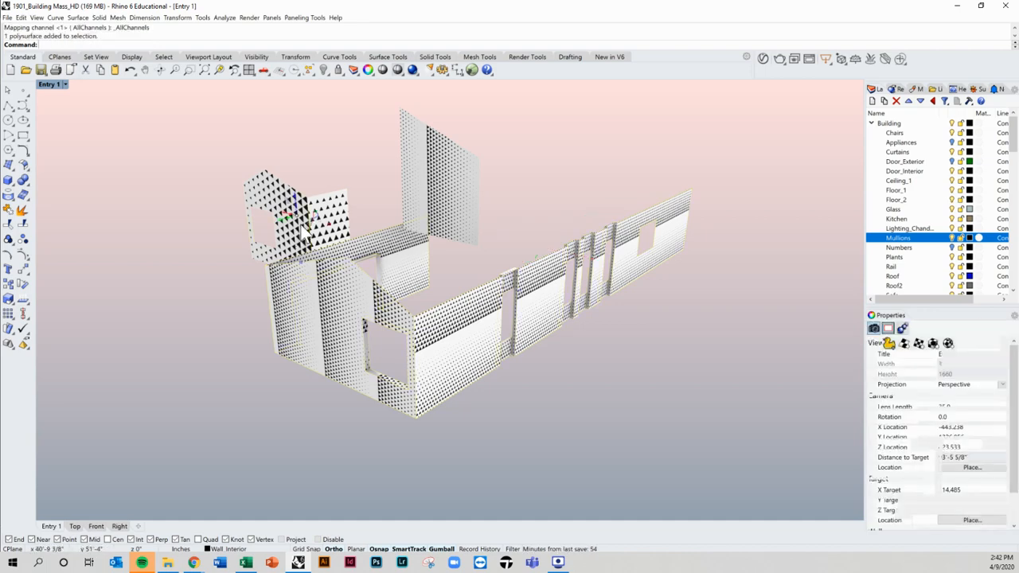
scroll(311, 239, "up", 5)
mouse_move(399, 280)
right_mouse_down()
mouse_move(364, 241)
mouse_move(398, 270)
right_mouse_up()
scroll(365, 241, "down", 2)
left_click(742, 328)
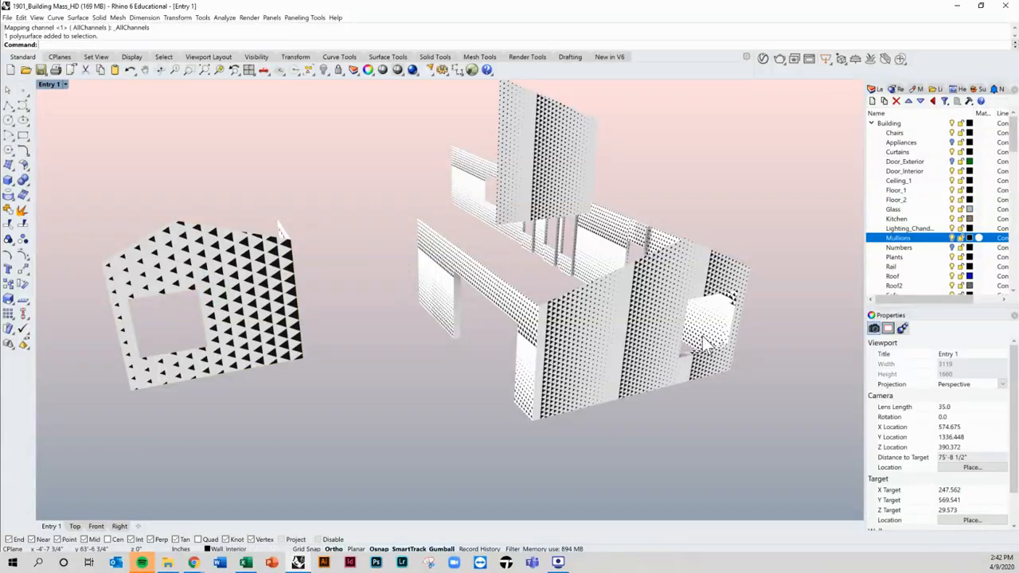
Replace the color texture of the garage wall's Graphics material with the light-gray-concrete-wall image from the Render Library's Textures folder.
left_click(650, 346)
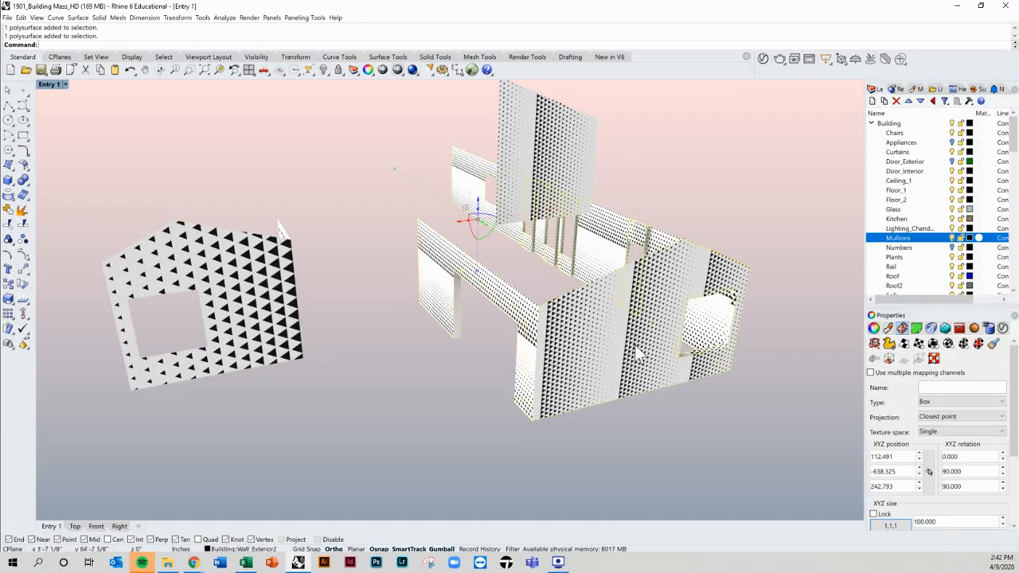
right_click_drag(611, 333, 611, 323)
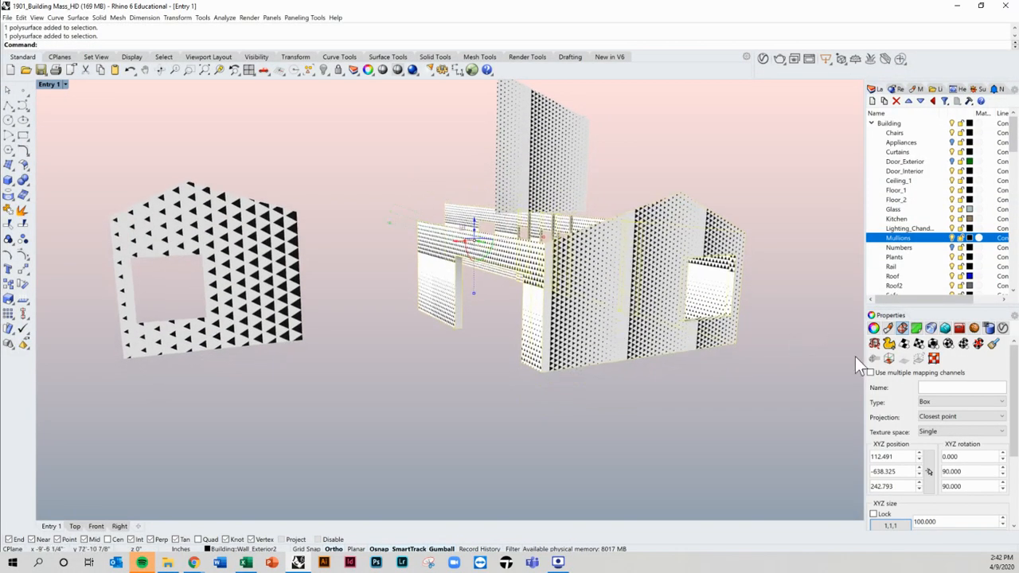
left_click_drag(1013, 408, 1016, 454)
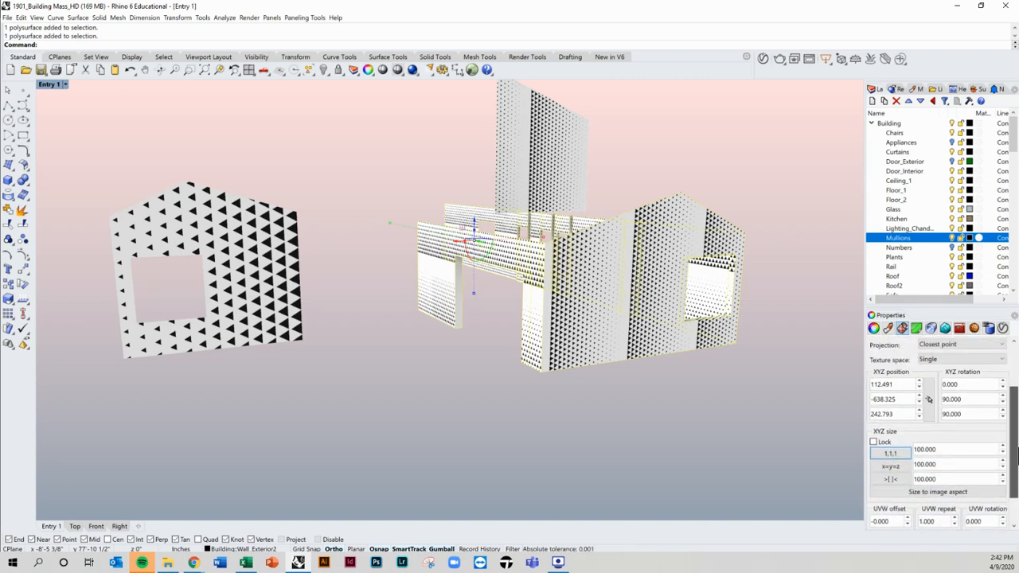
left_click(888, 328)
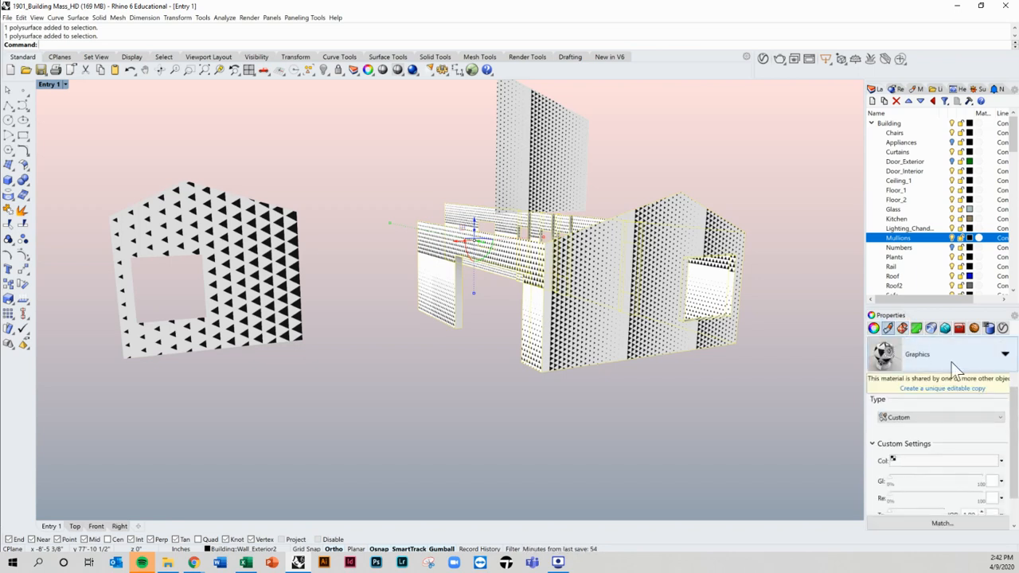
left_click(1000, 461)
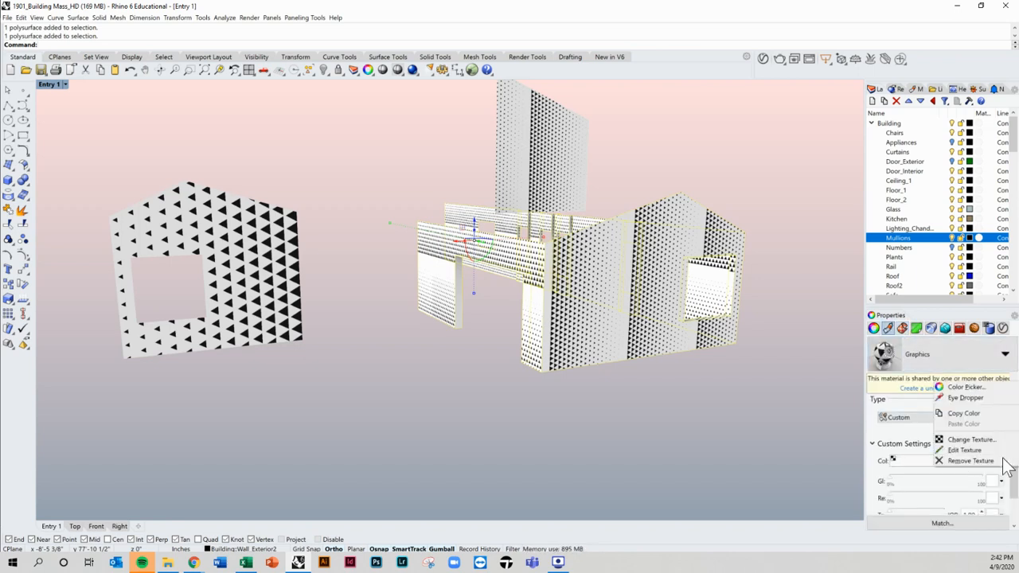
left_click(984, 442)
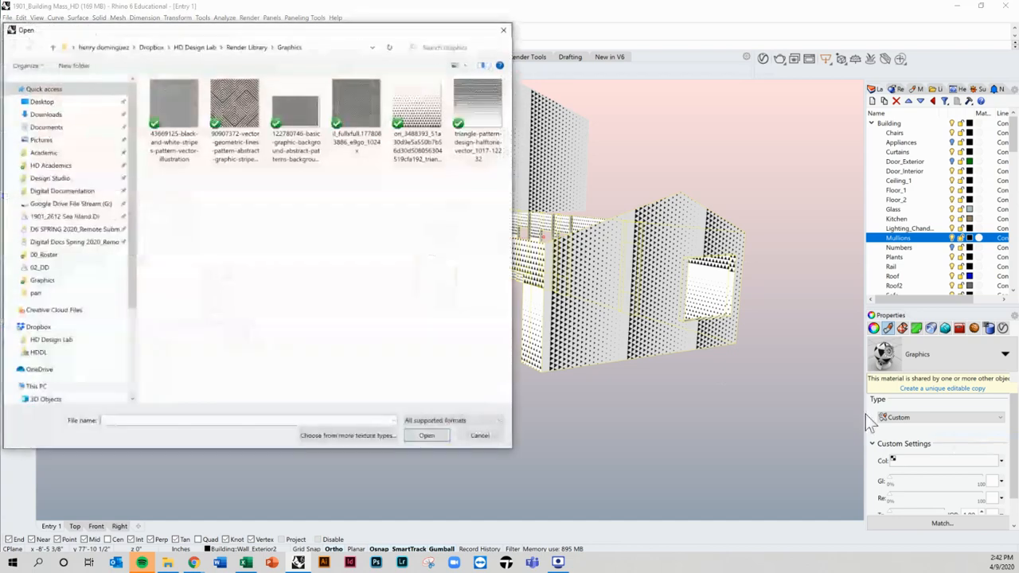
left_click(247, 47)
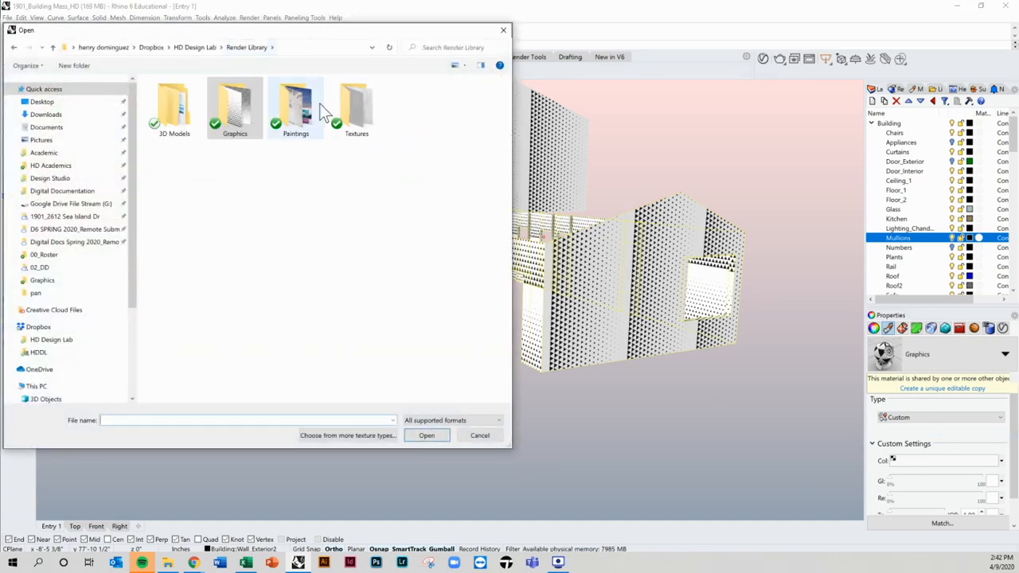
double_click(360, 109)
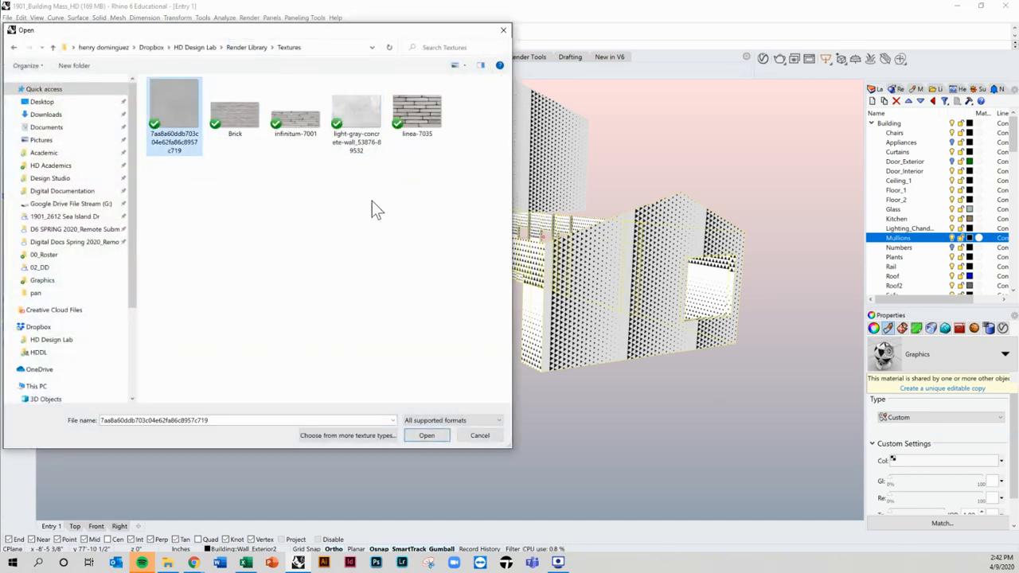
left_click(354, 112)
left_click(427, 435)
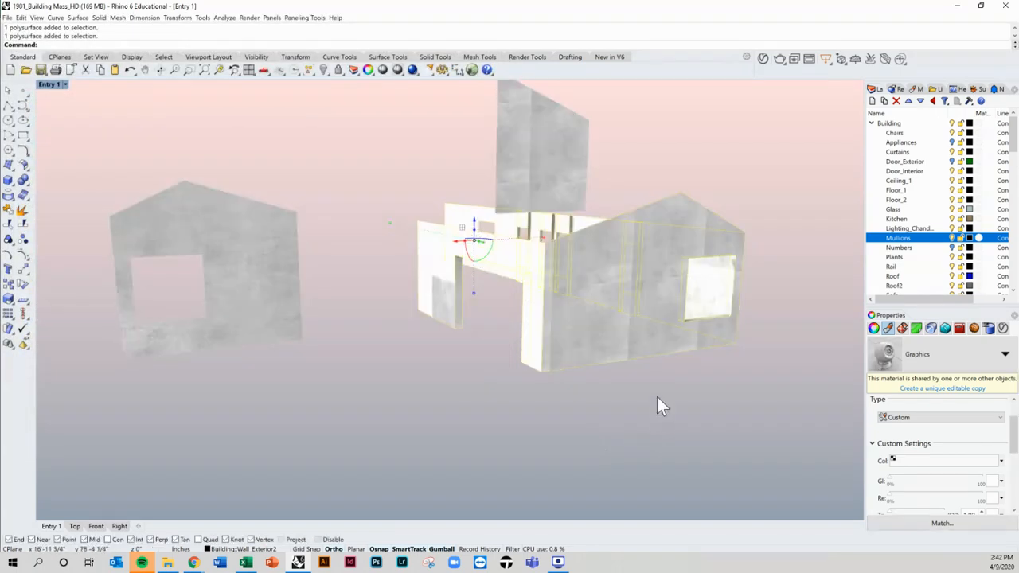
Examine the concrete texture's scale and seams on the front gable wall and the garage wall.
left_click(659, 412)
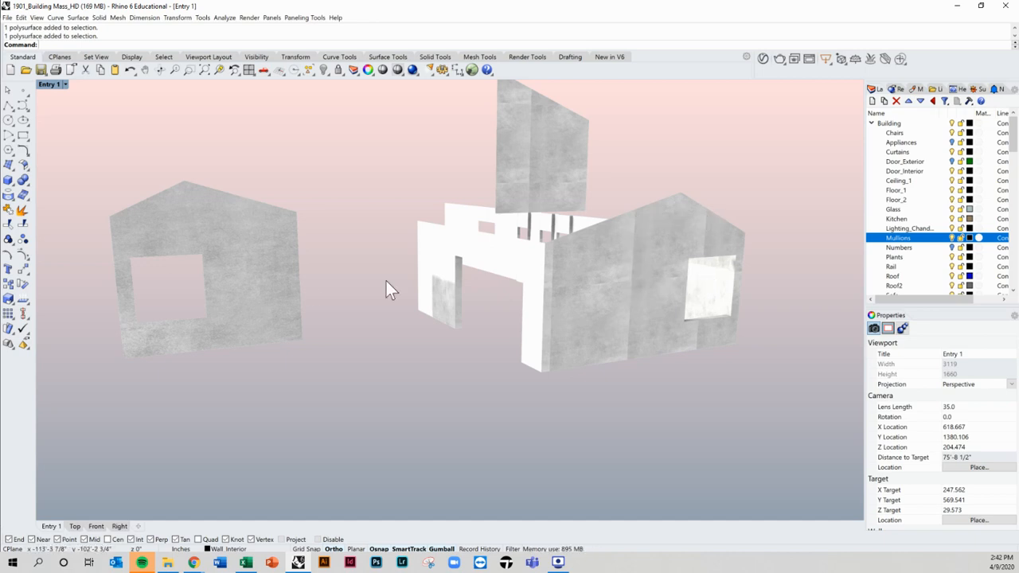
left_click(269, 294)
right_click_drag(444, 371, 403, 373)
key("Escape")
right_click_drag(591, 367, 543, 326)
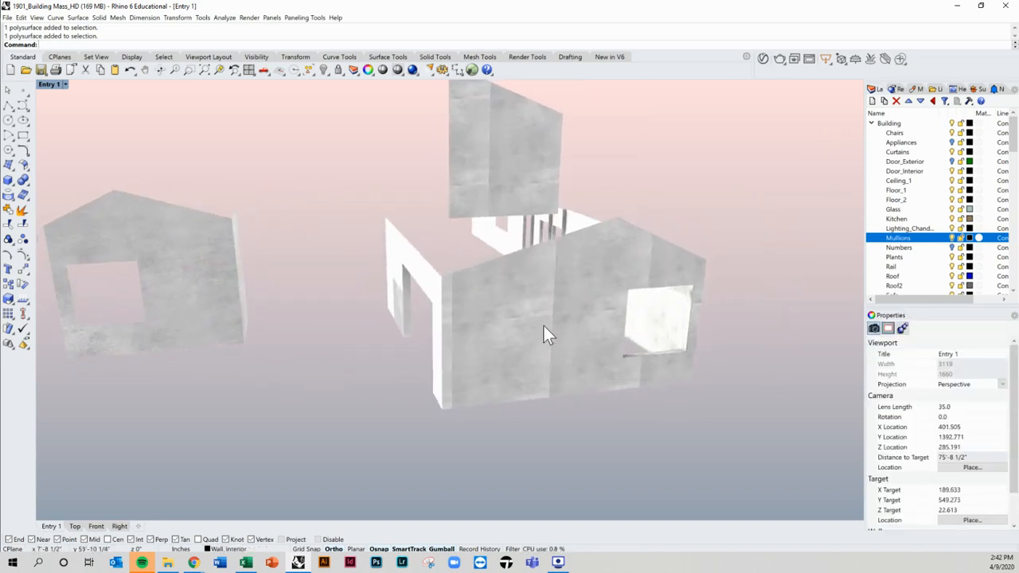
left_click(546, 323)
key("Escape")
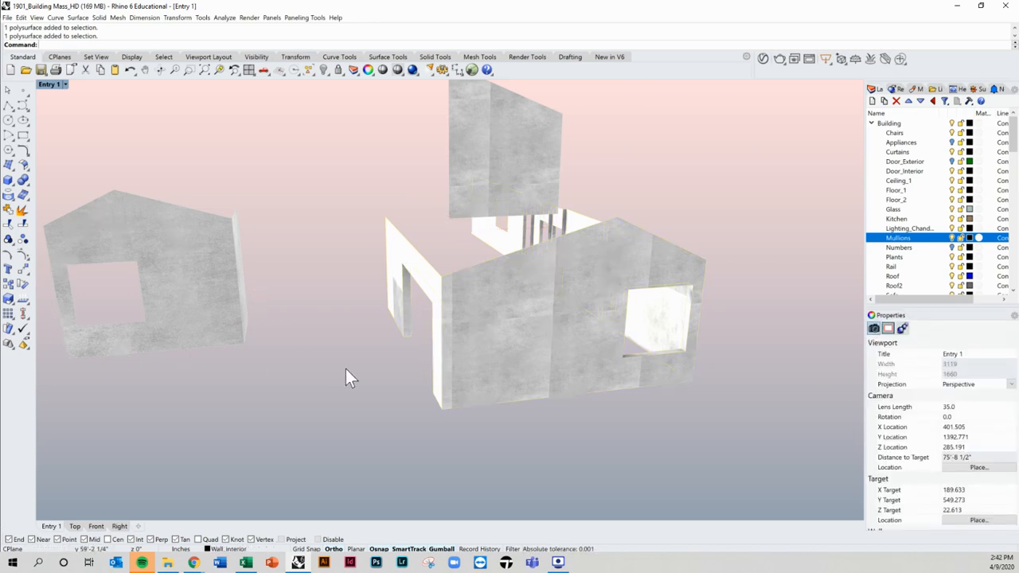
Run Match Mapping on the concrete-textured garage wall, picking its own gable face as source.
left_click(454, 328)
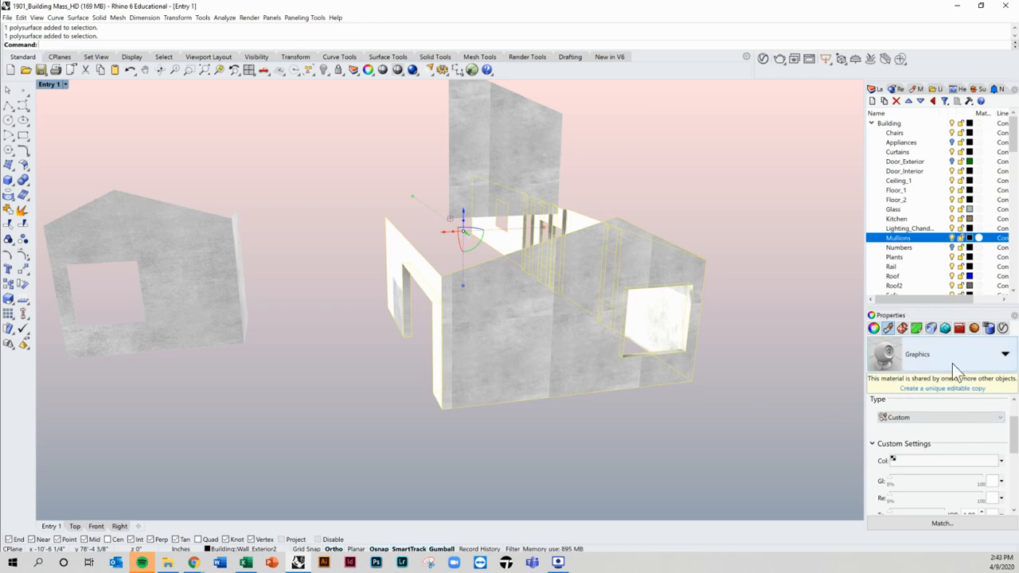
left_click(902, 328)
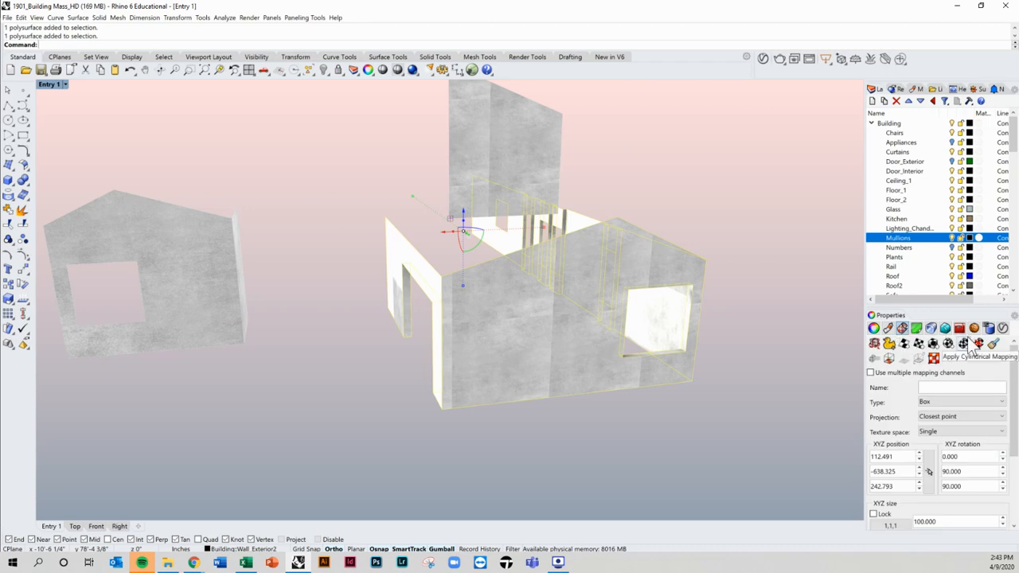
left_click(994, 344)
left_click(553, 310)
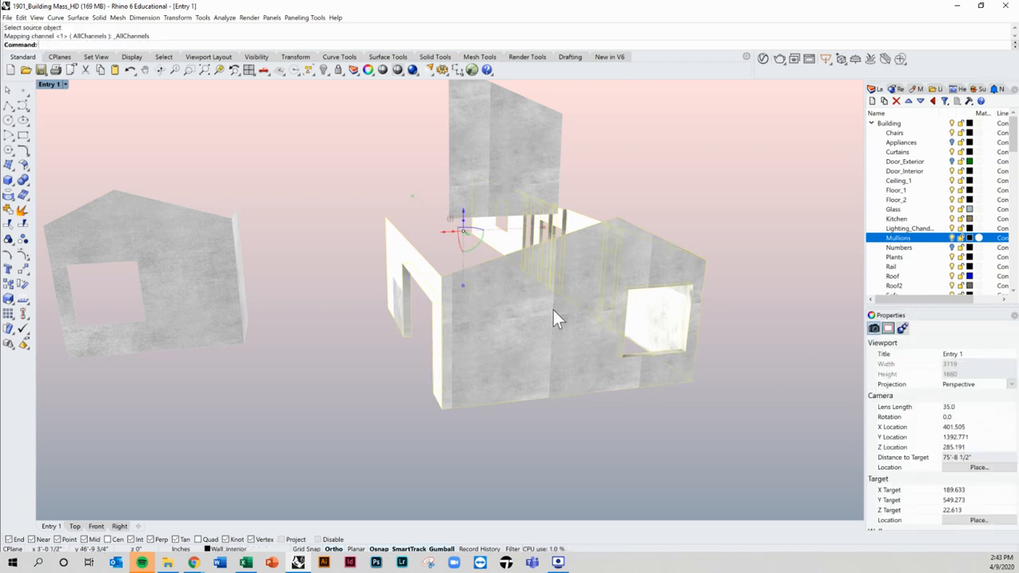
right_click_drag(553, 310, 529, 307)
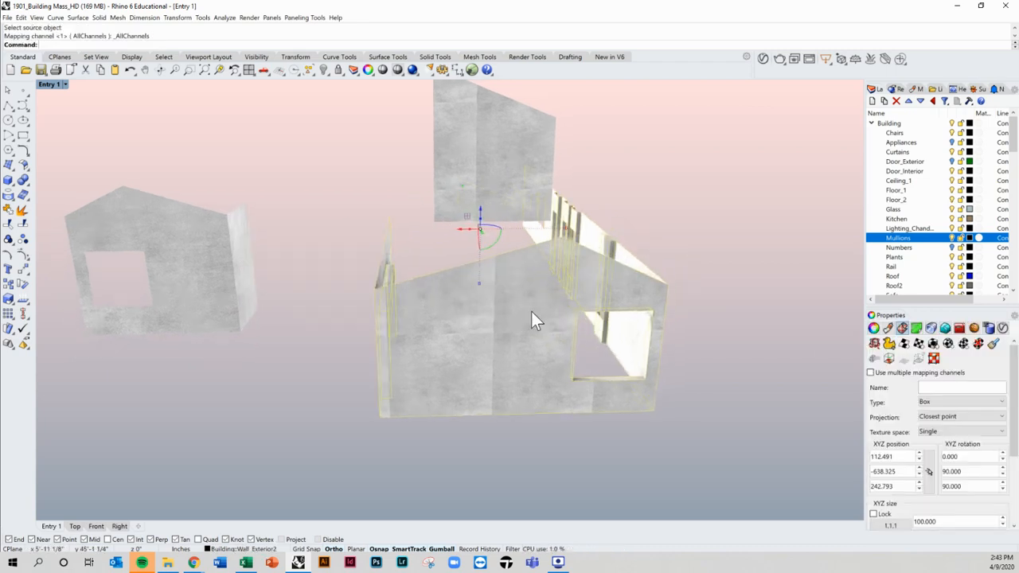
key("Escape")
Try matching the front gable wall's texture mapping to the upper-floor wall, and undo the mapping match.
right_click(192, 259)
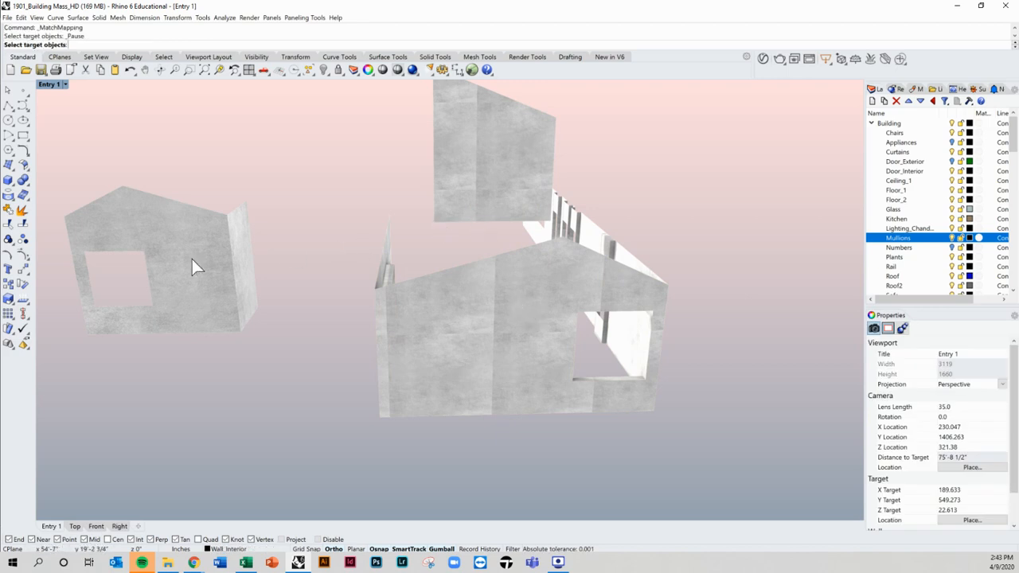
left_click(192, 259)
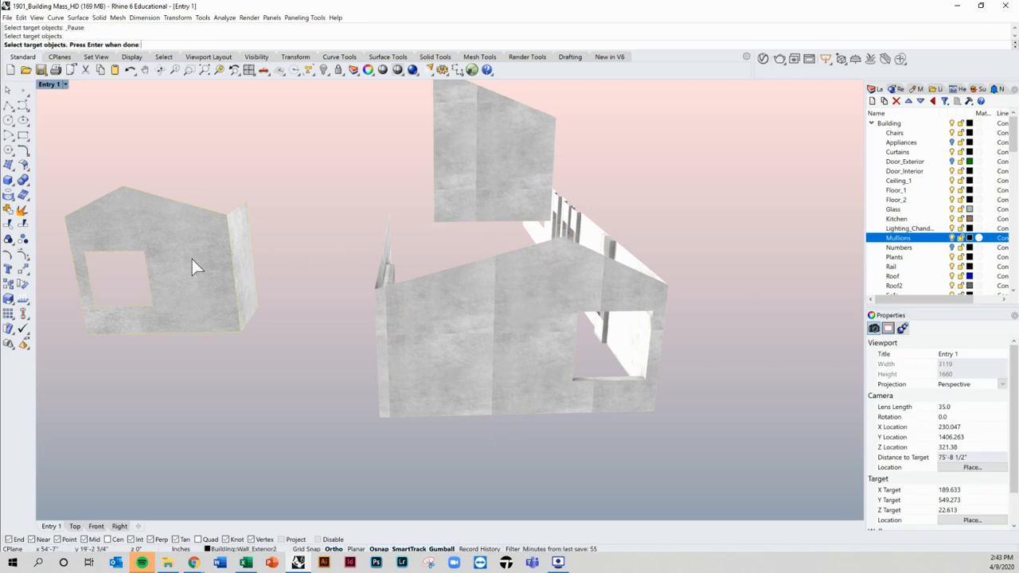
left_click(466, 176)
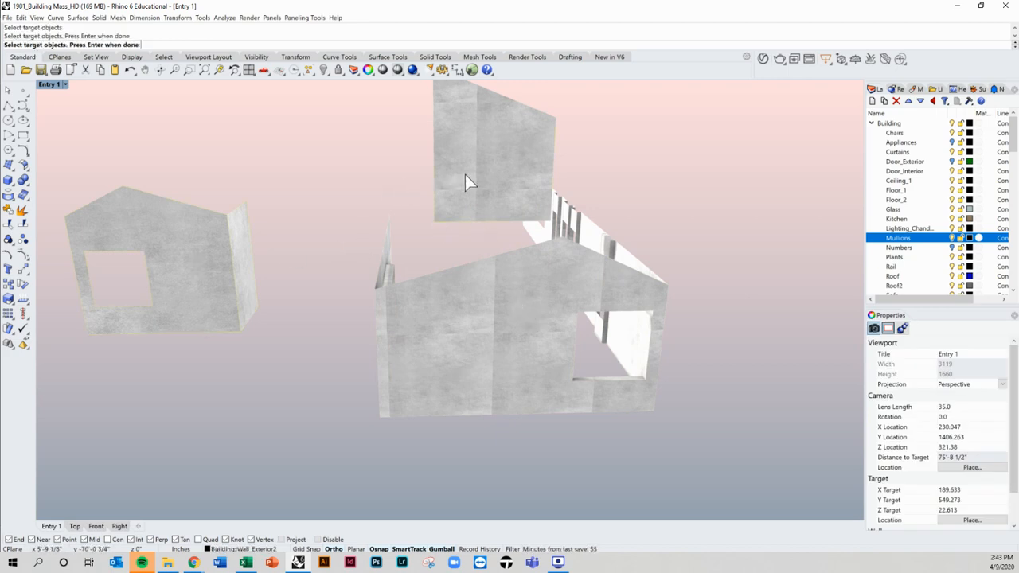
right_click(465, 177)
left_click(466, 176)
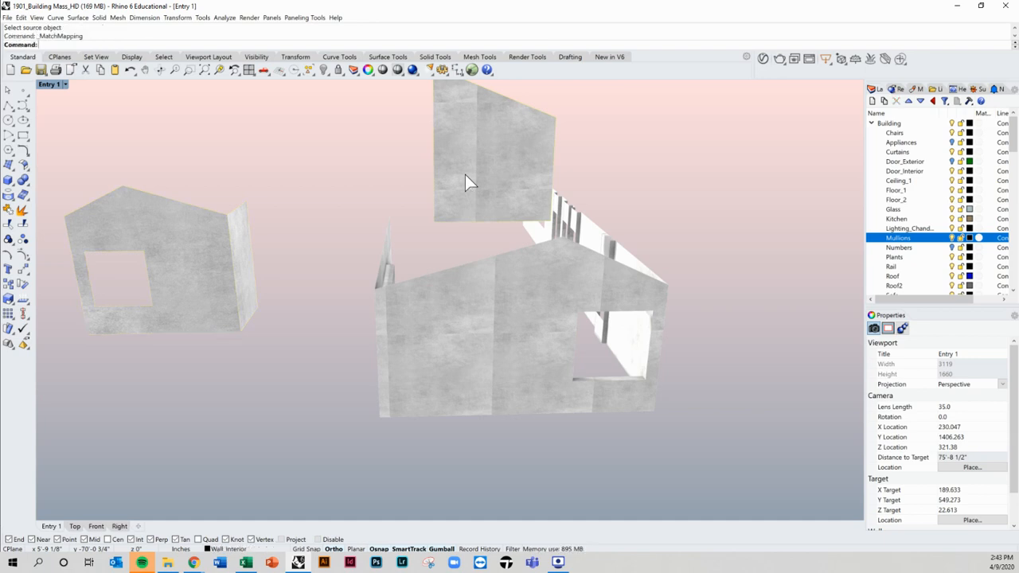
right_click(190, 253)
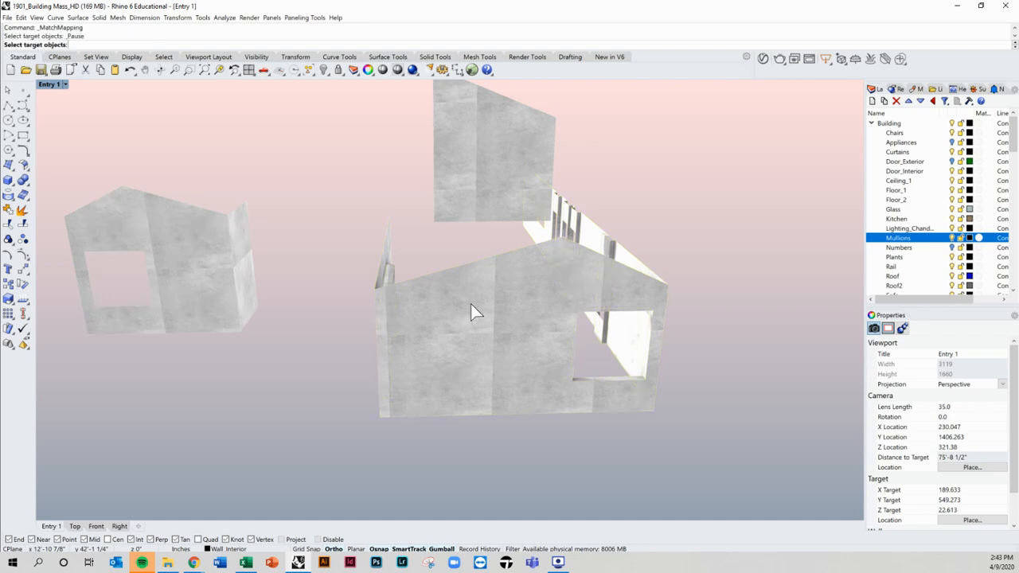
key("Escape")
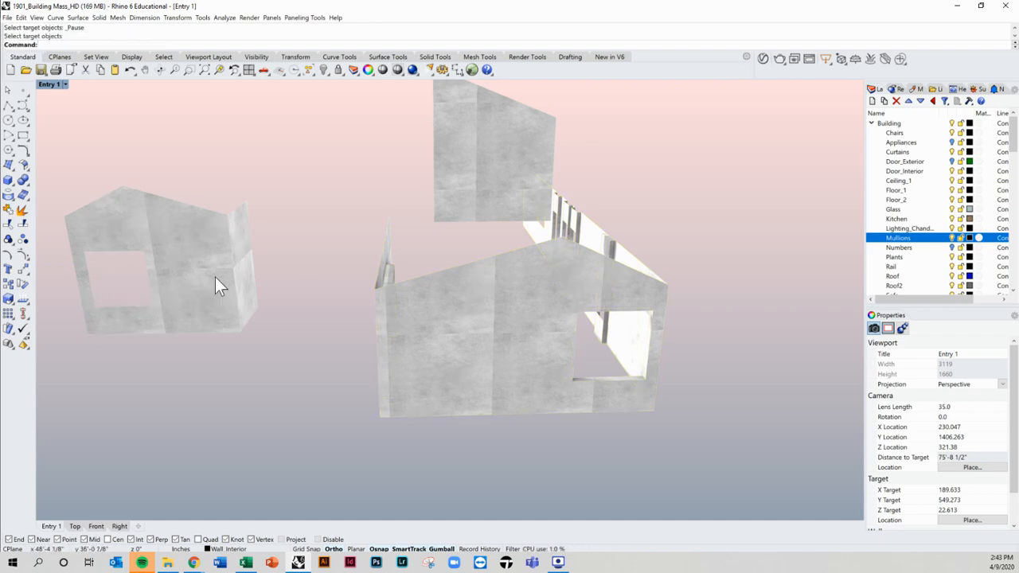
right_click_drag(268, 268, 284, 268, "shift")
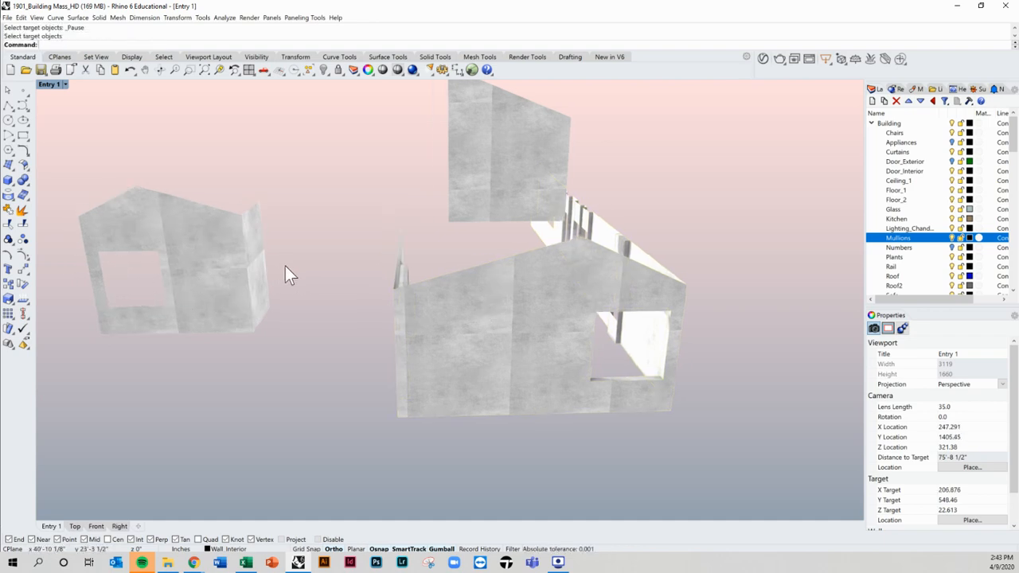
key("ctrl+z")
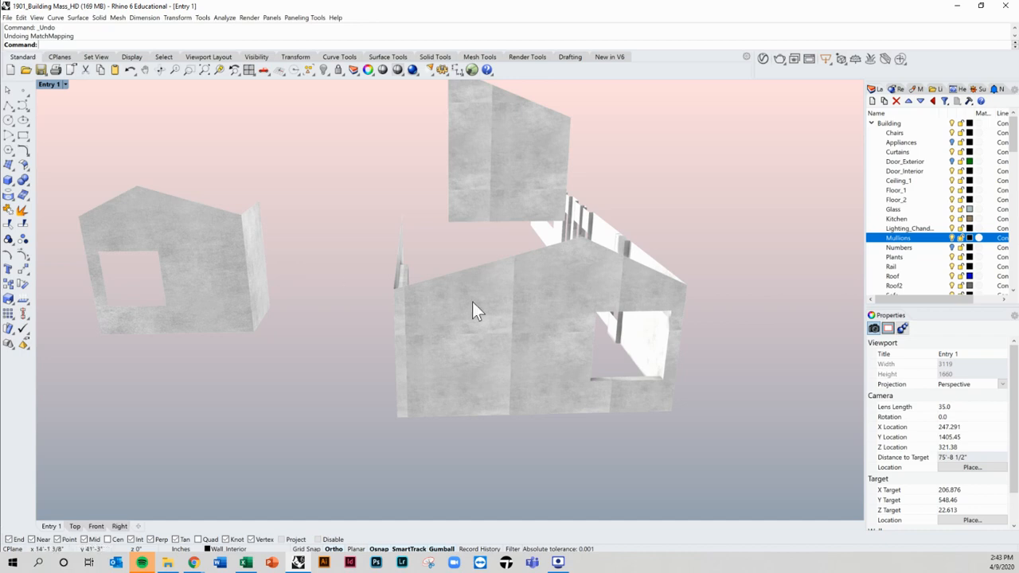
Replace the color texture of the large gable wall's Graphics material with the 43669125-black-and-white-stripes-pattern-illustration image from the Render Library's Graphics folder.
left_click(632, 319)
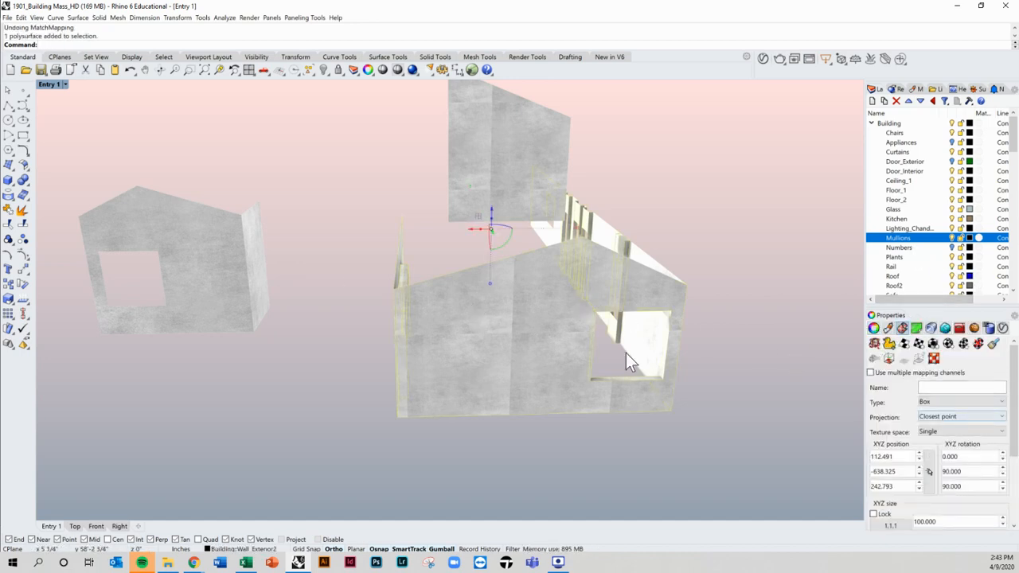
left_click(888, 328)
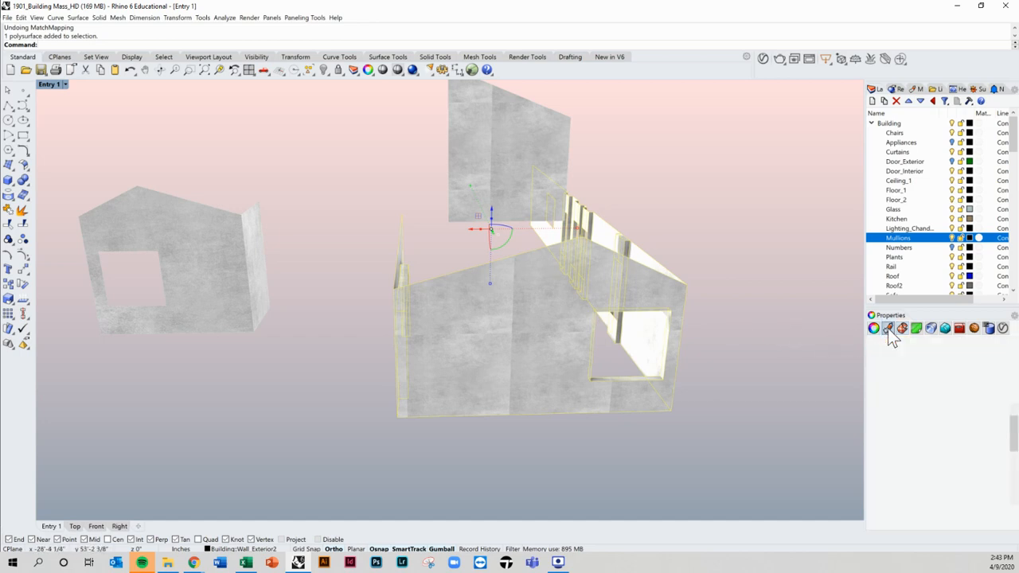
left_click(1003, 418)
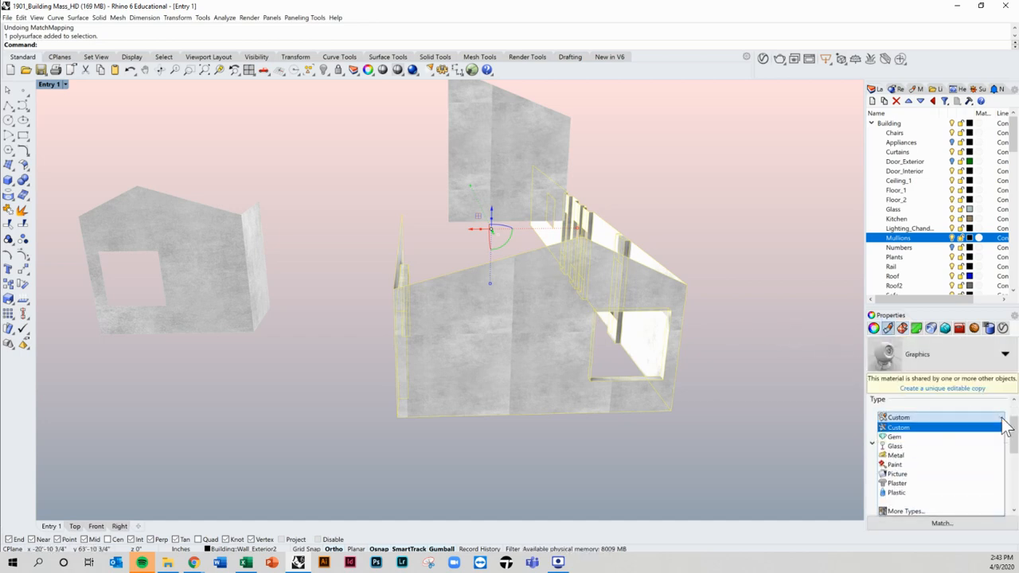
left_click(987, 428)
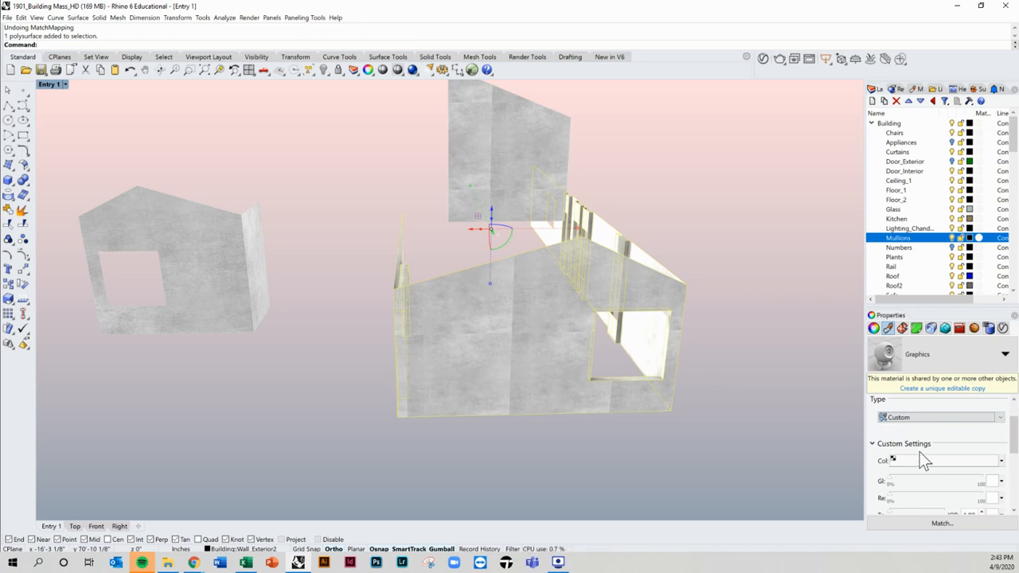
scroll(943, 421, "up", 1)
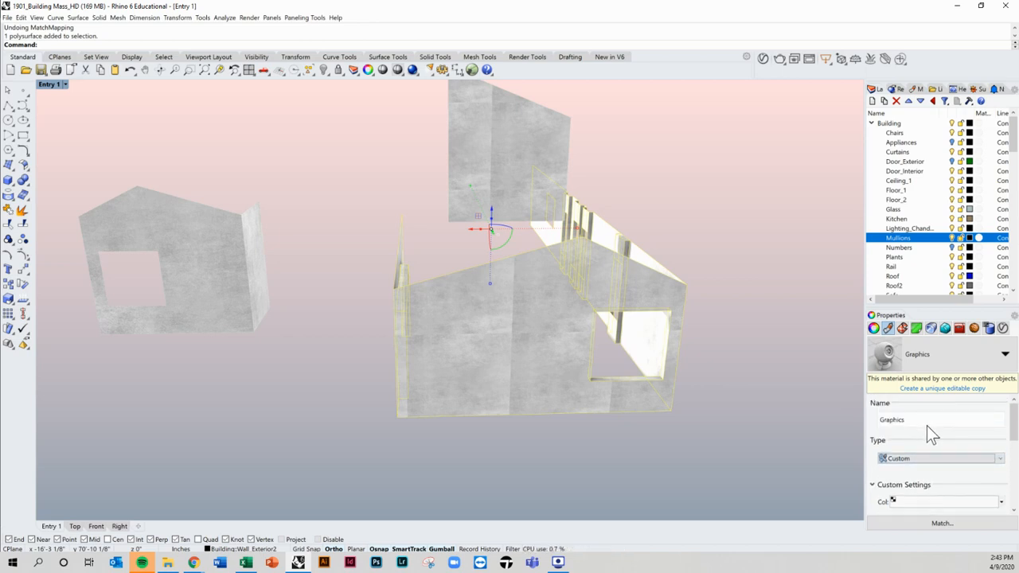
scroll(929, 430, "down", 1)
left_click(1001, 482)
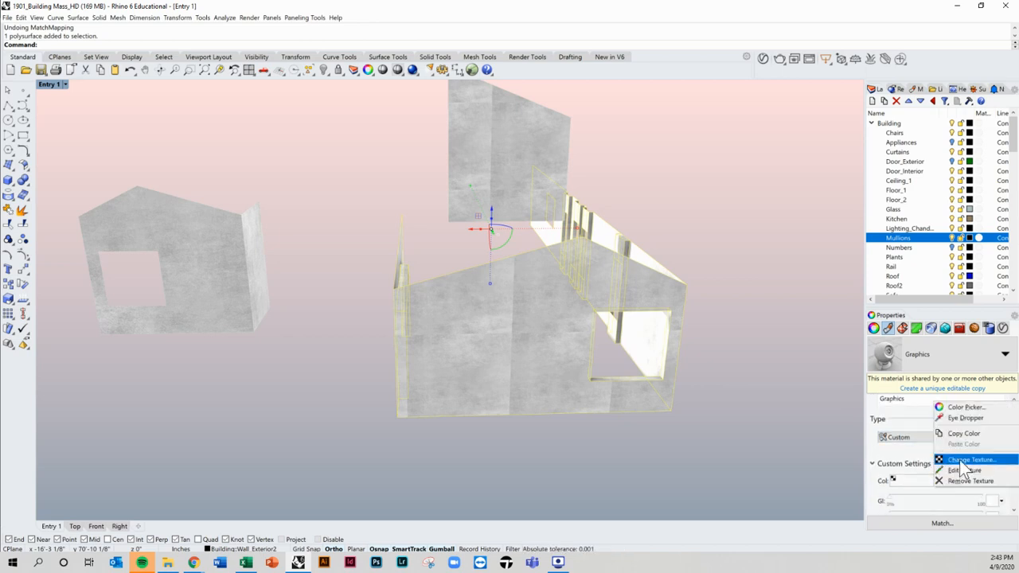
left_click(967, 459)
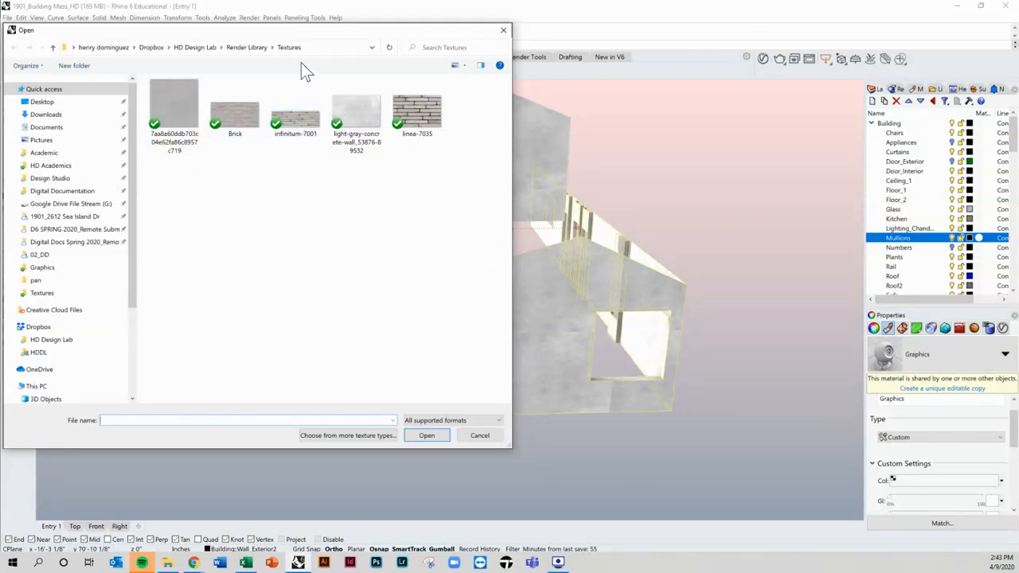
left_click(247, 48)
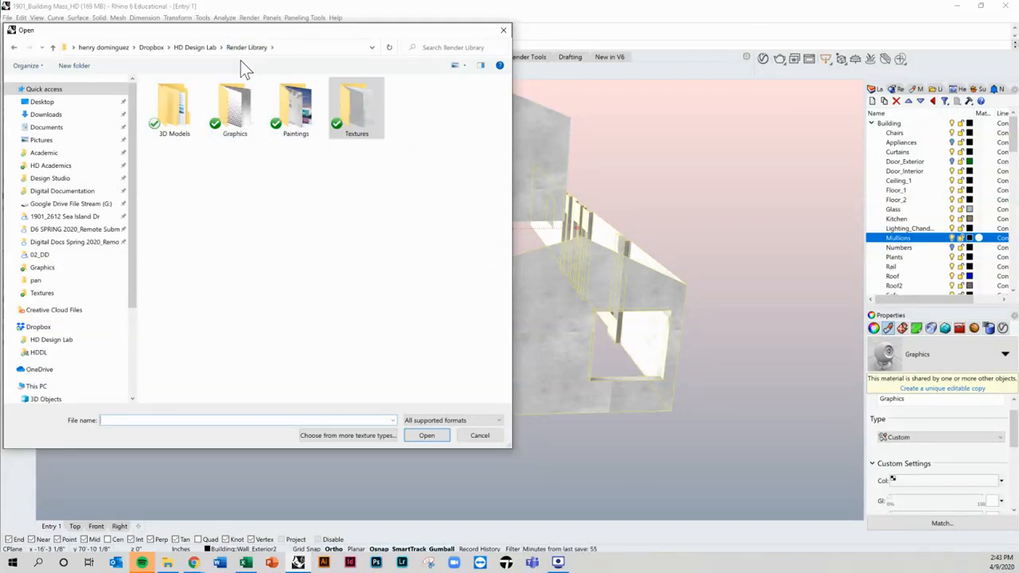
double_click(233, 103)
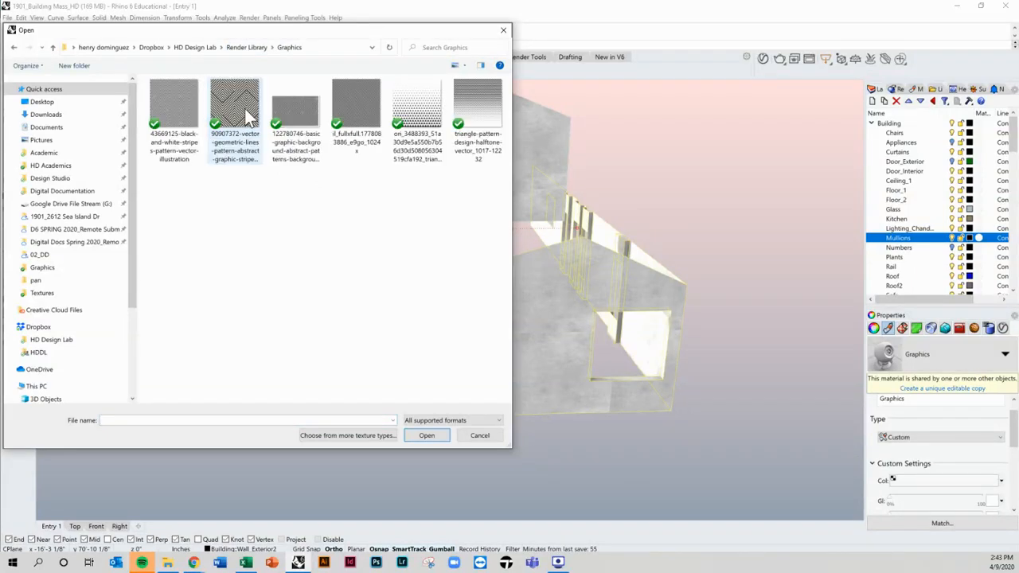
left_click(175, 103)
left_click(427, 436)
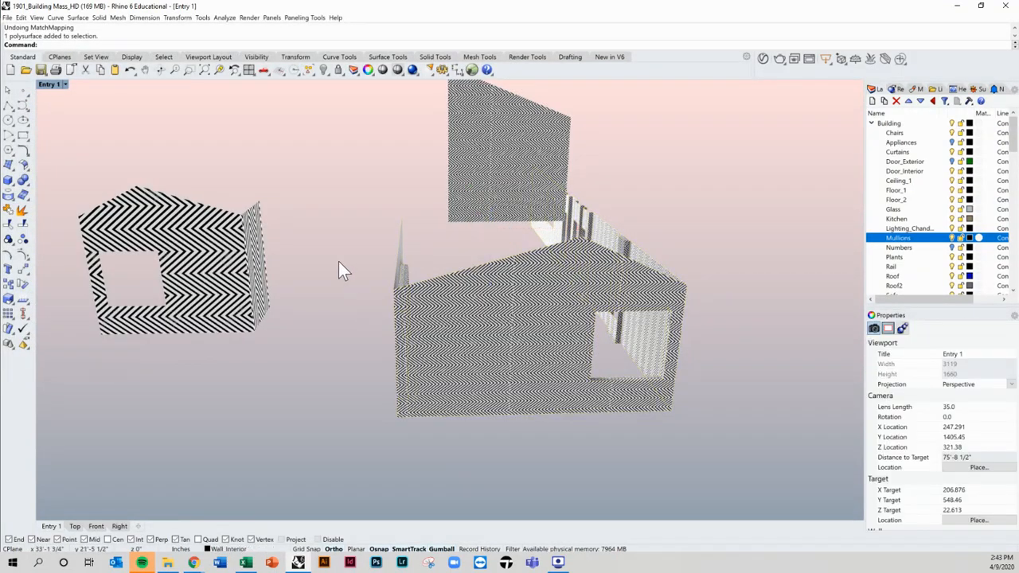
Inspect the mapping type and XYZ size of the small detached gable wall in its texture mapping properties.
right_click_drag(339, 262, 267, 263)
scroll(355, 284, "up", 6)
scroll(358, 286, "down", 4)
left_click(267, 263)
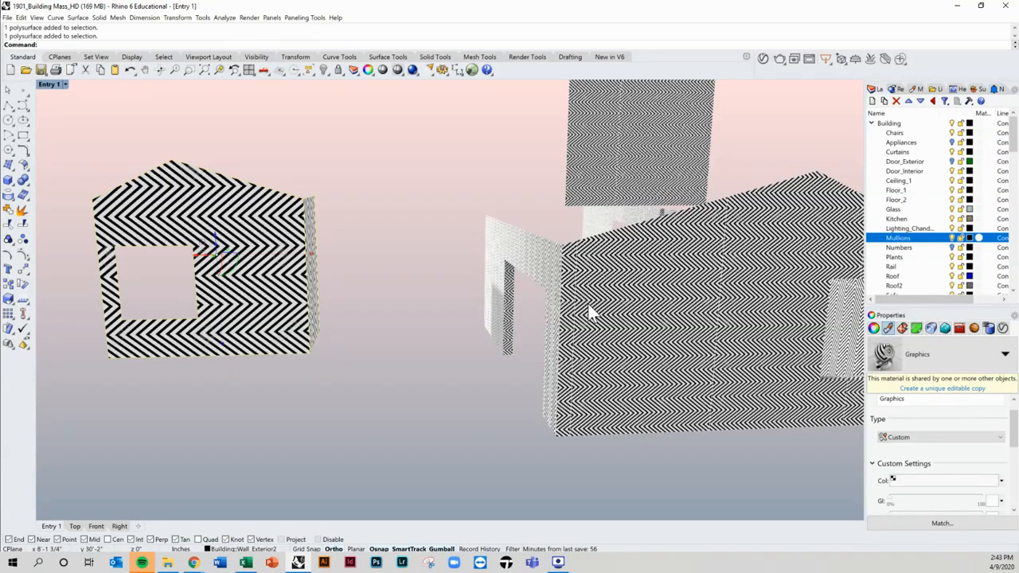
scroll(976, 407, "up", 1)
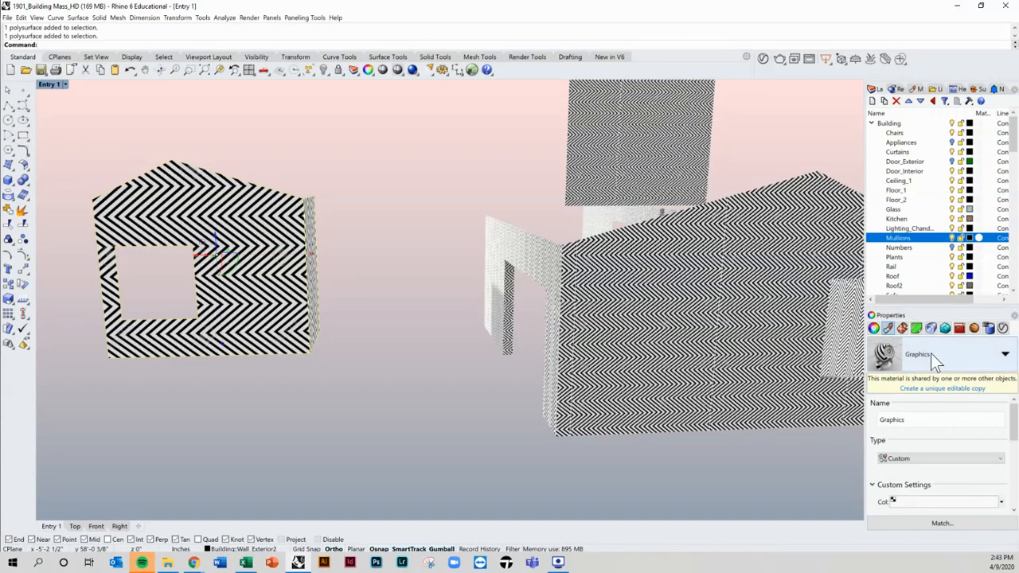
left_click(902, 328)
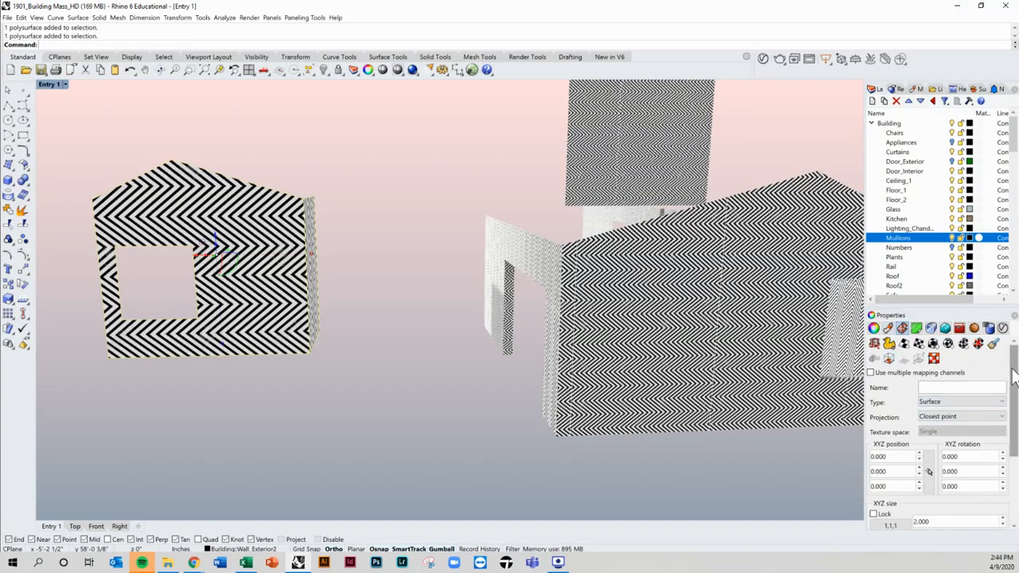
left_click_drag(1013, 374, 1013, 406)
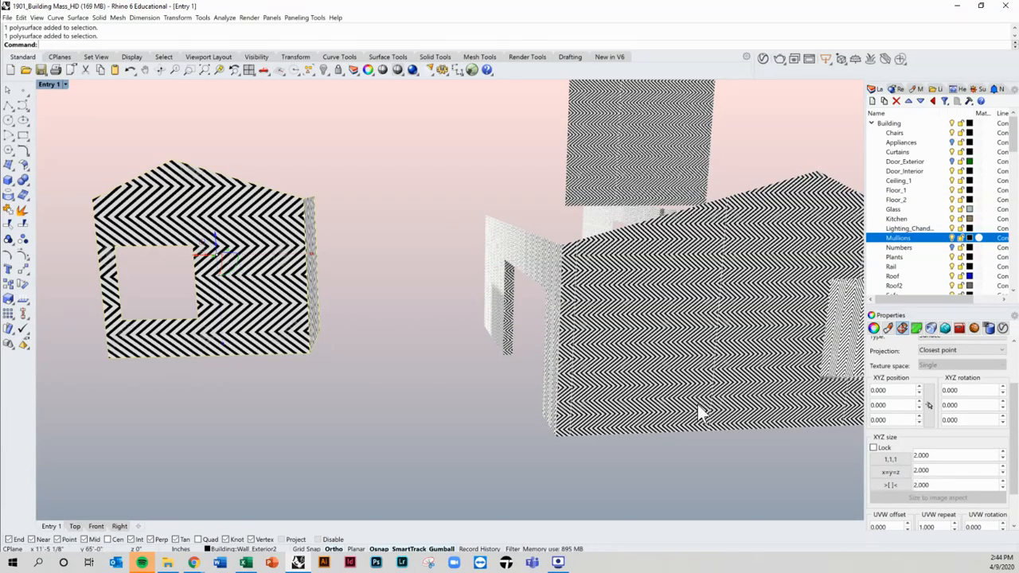
Set the large gable wall's box mapping size to 2 in X, Y and Z.
left_click(691, 366)
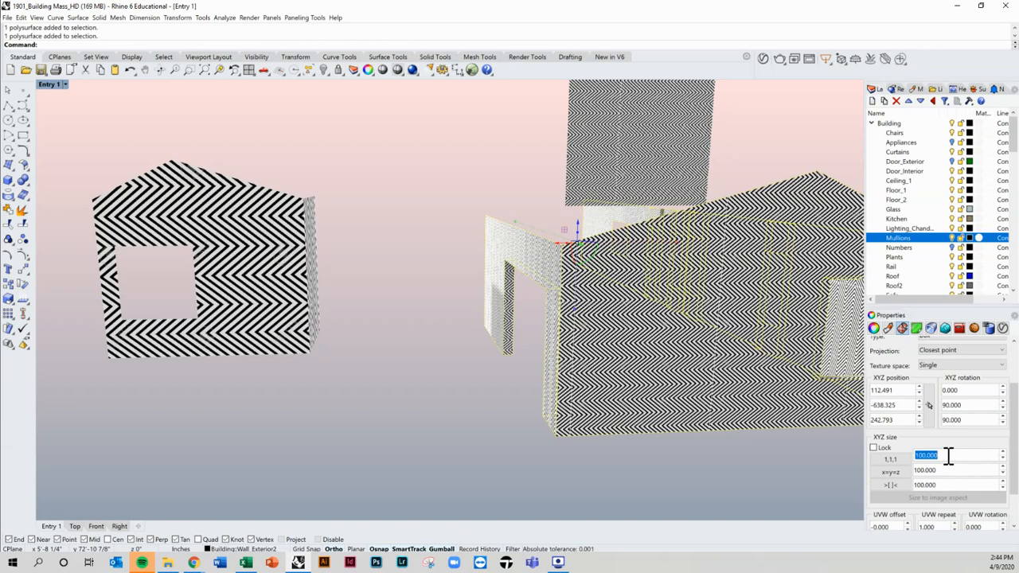
type("2")
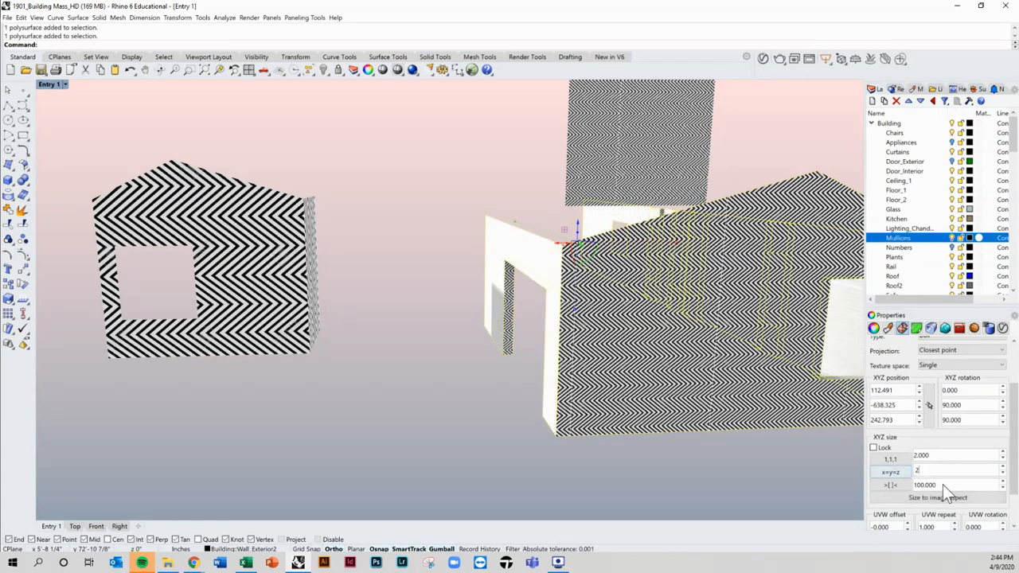
left_click_drag(947, 486, 887, 484)
type("2")
left_click(776, 463)
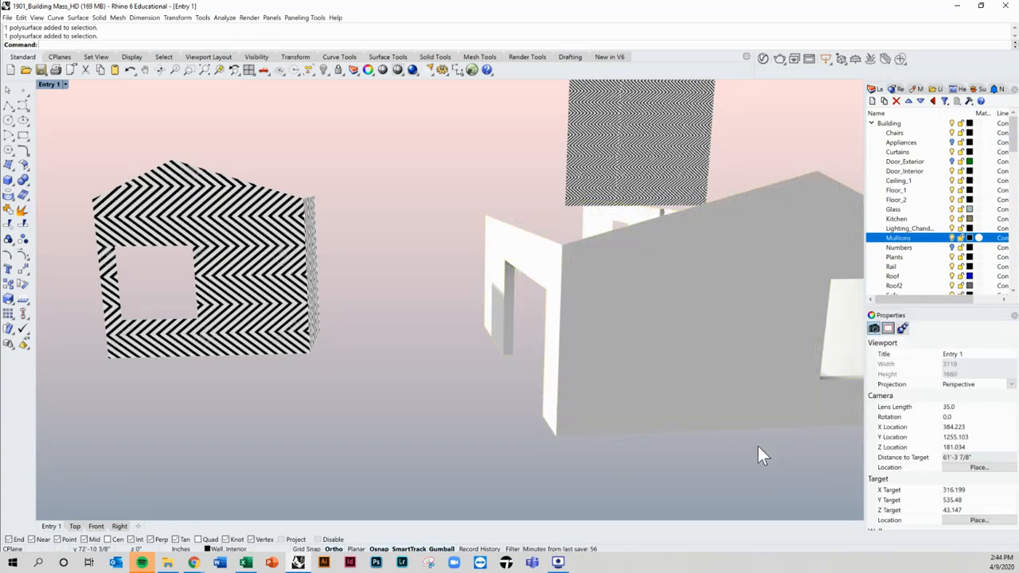
Check the small detached gable wall's mapping settings and how its chevron pattern runs across the faces.
left_click(318, 318)
scroll(950, 464, "down", 2)
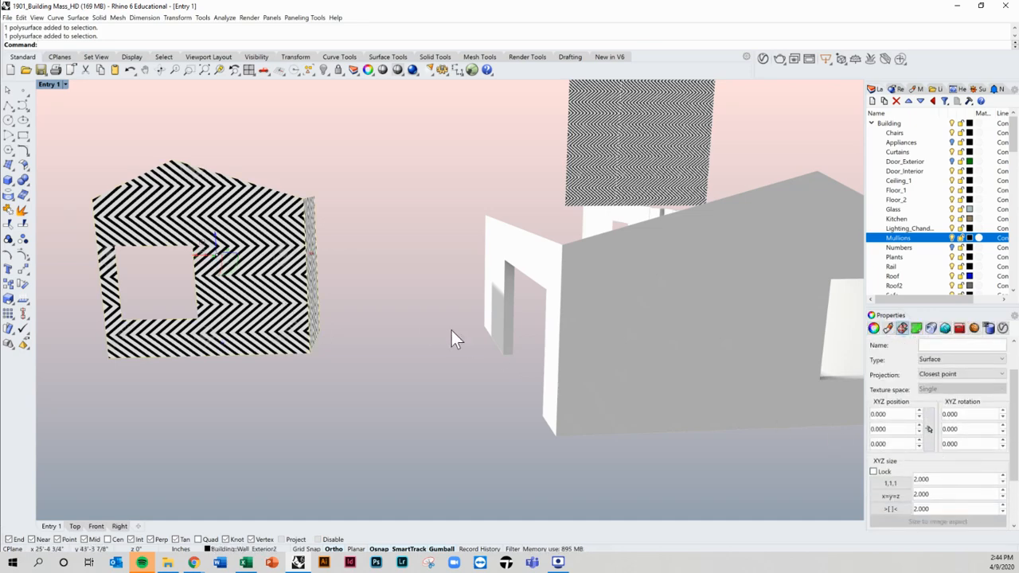
left_click(389, 307)
right_click_drag(389, 307, 341, 247)
left_click(378, 299)
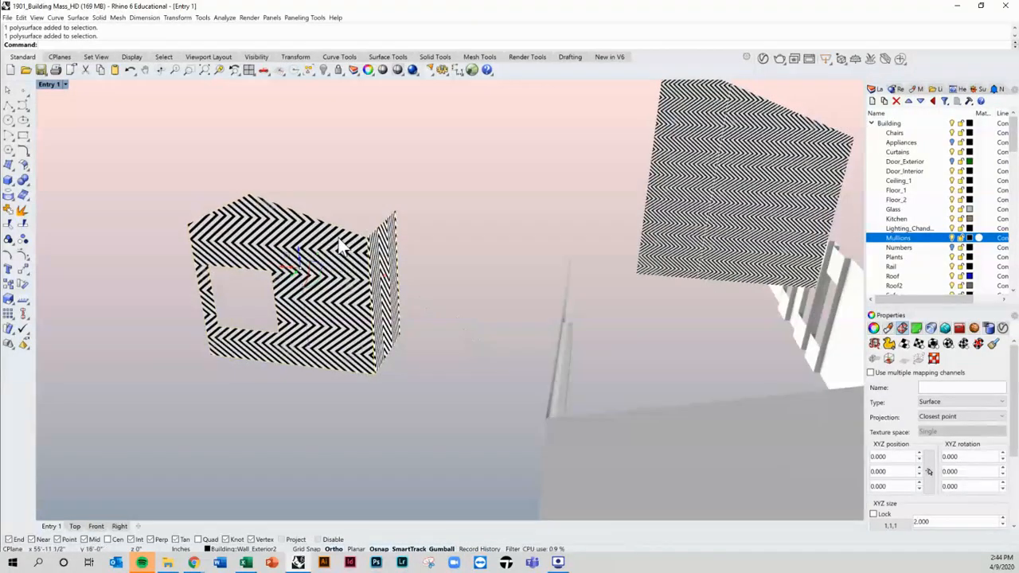
right_click_drag(342, 315, 381, 323)
left_click(334, 220)
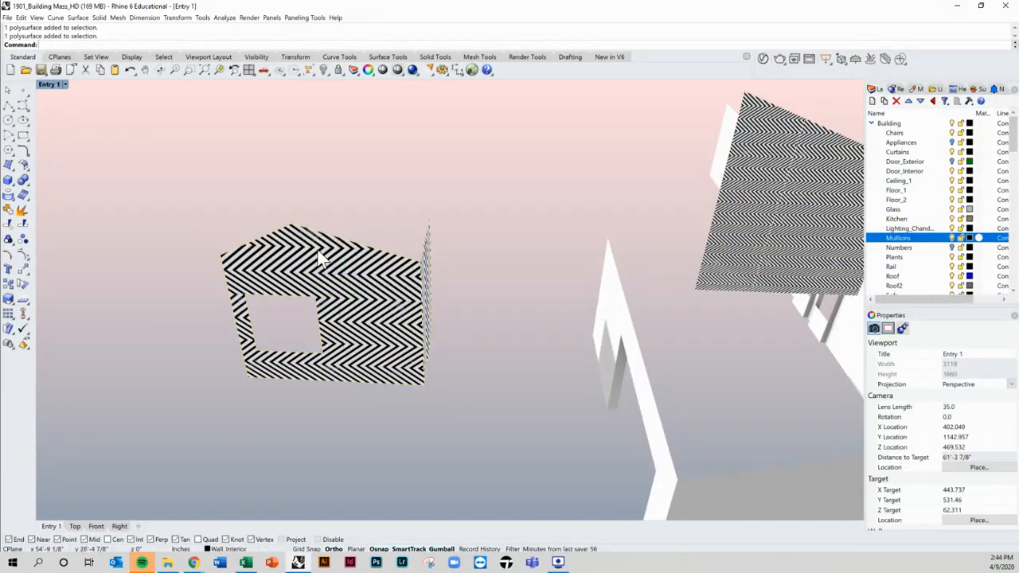
Apply a capped box mapping to the small detached gable wall, spanning opposite base corners with its height picked at the gable peak.
left_click(380, 326)
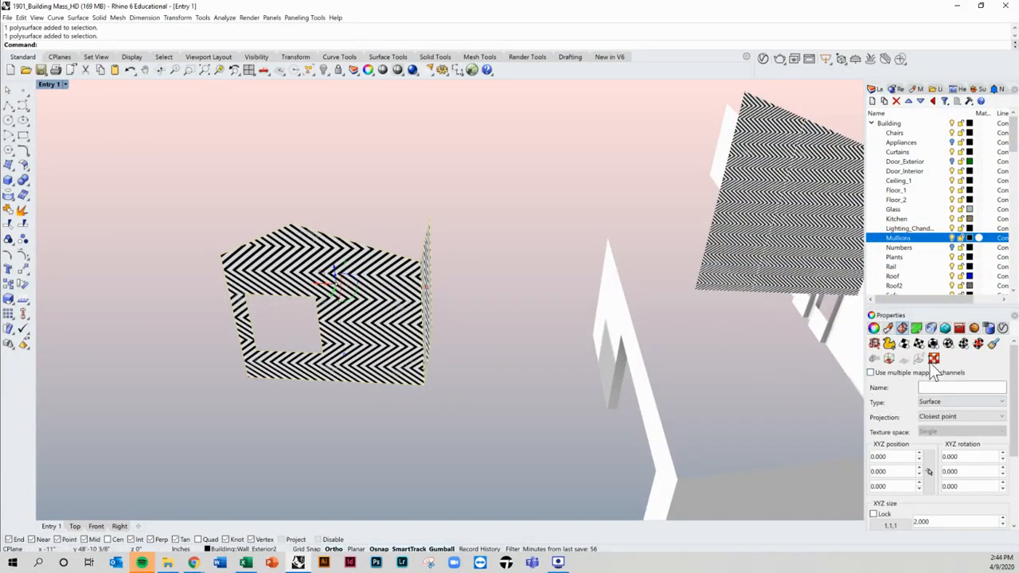
left_click(933, 343)
right_click_drag(642, 345, 454, 326)
left_click(436, 328)
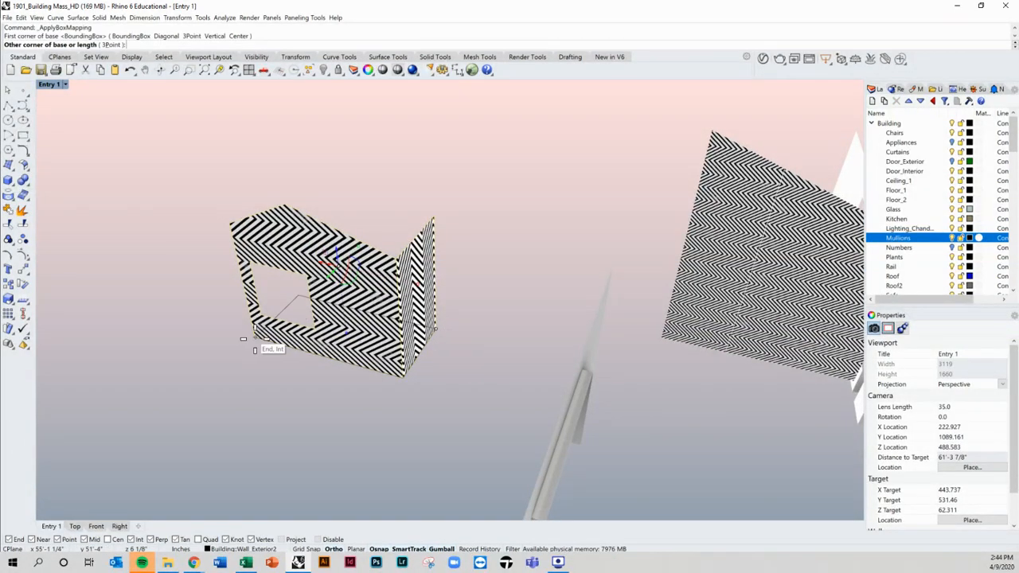
left_click(282, 347)
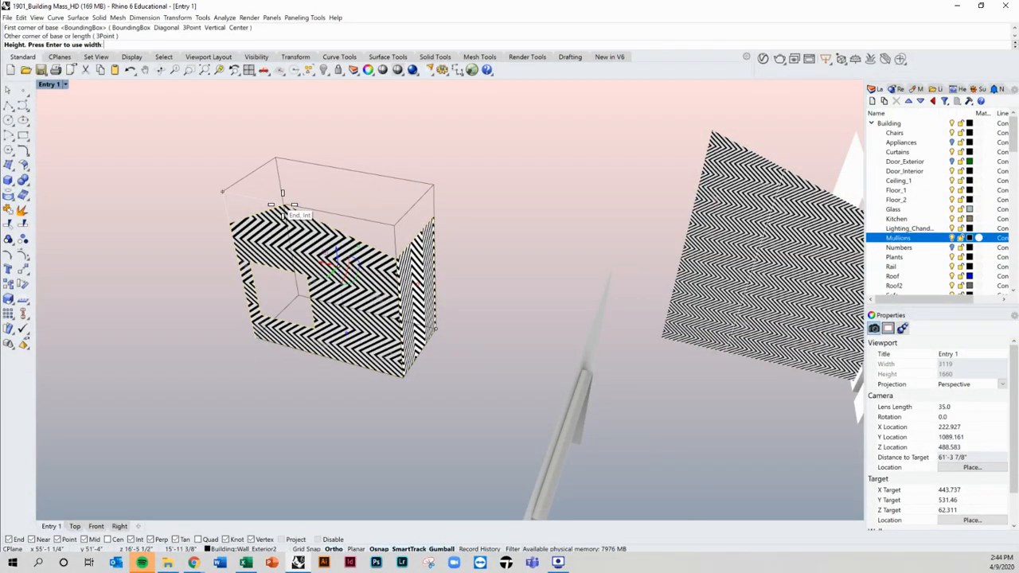
left_click(285, 214)
right_click_drag(436, 249, 448, 250)
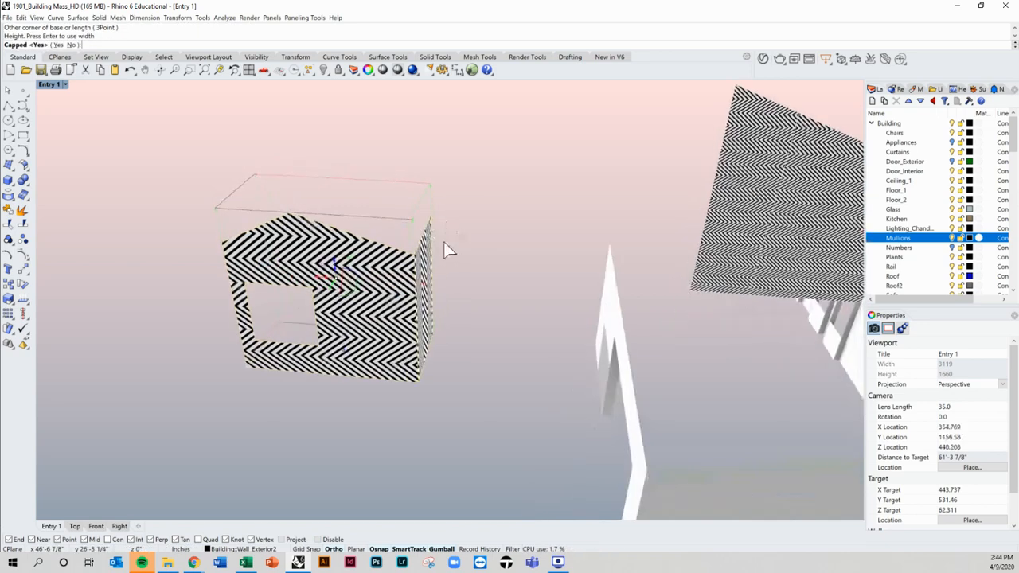
right_click_drag(302, 348, 528, 272)
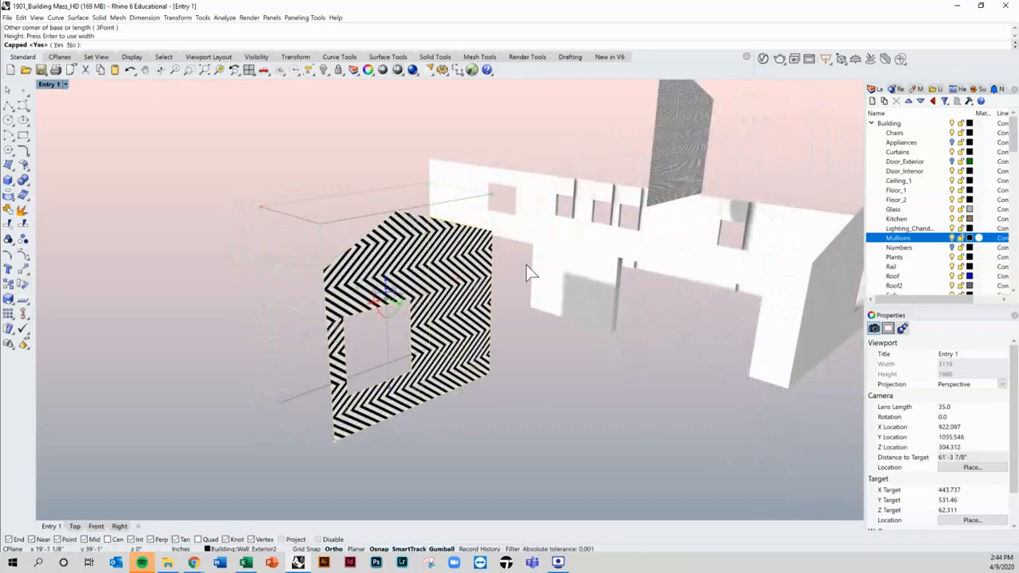
right_click_drag(397, 384, 417, 333)
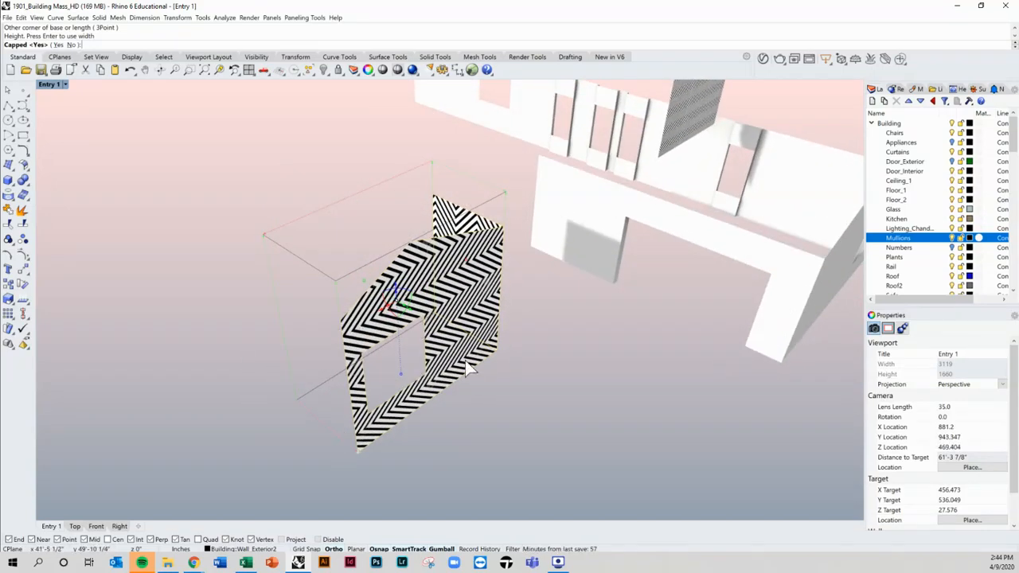
right_click_drag(469, 368, 423, 389)
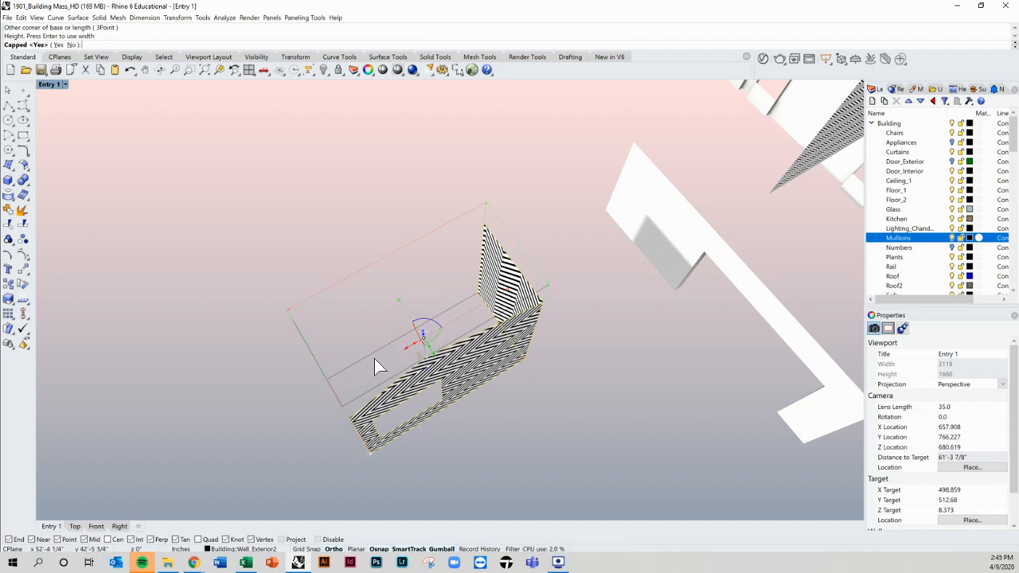
right_click_drag(454, 369, 481, 282)
key("Return")
key("Escape")
Examine the box-mapped pattern on the small detached wall and compare it with the large gable wall.
right_click_drag(459, 282, 400, 279)
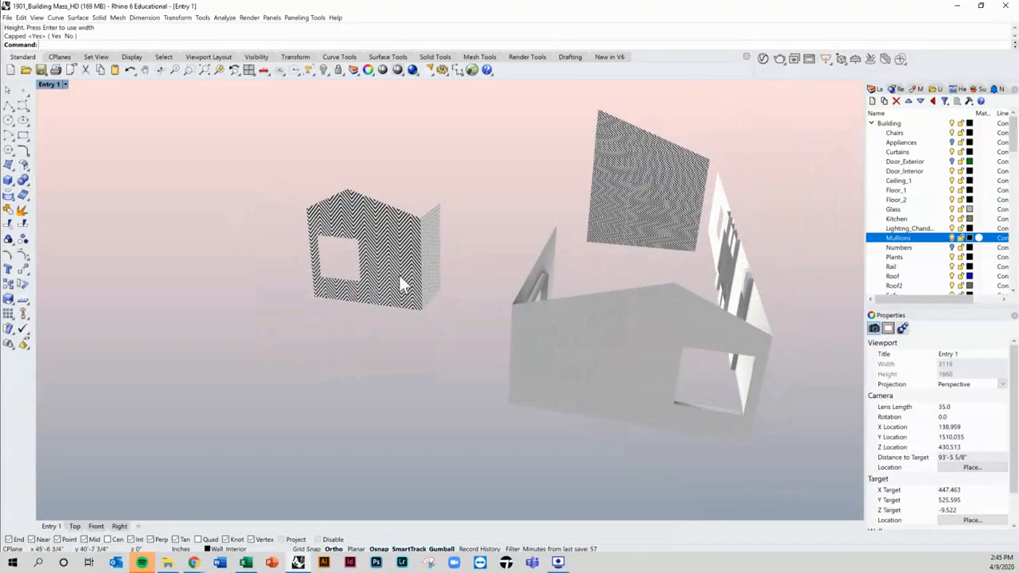
right_click_drag(473, 292, 429, 290, "shift")
right_click_drag(430, 290, 390, 253)
scroll(384, 260, "up", 2)
scroll(383, 258, "up", 1)
scroll(372, 244, "down", 1)
scroll(424, 261, "down", 1)
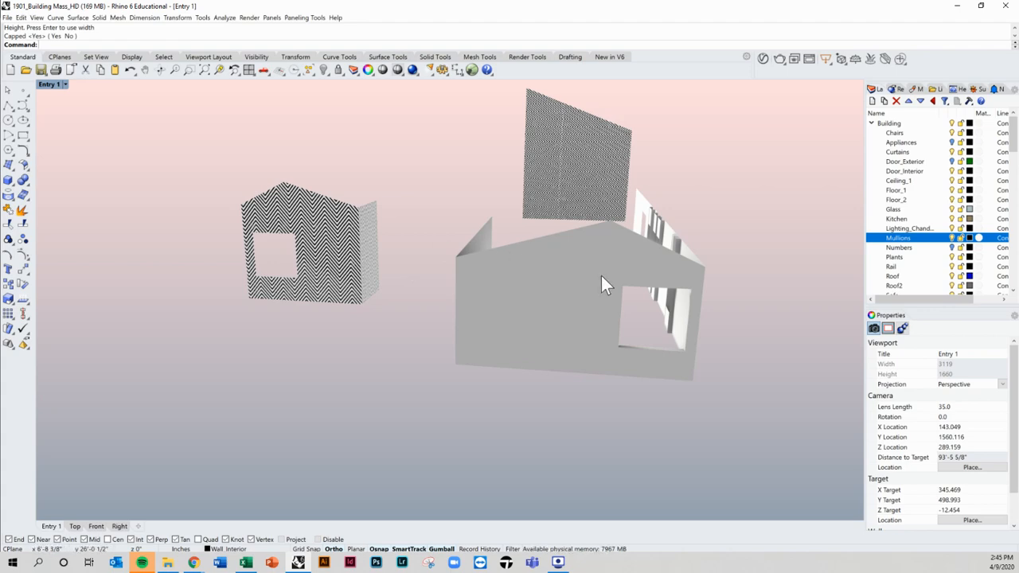
scroll(601, 277, "up", 5)
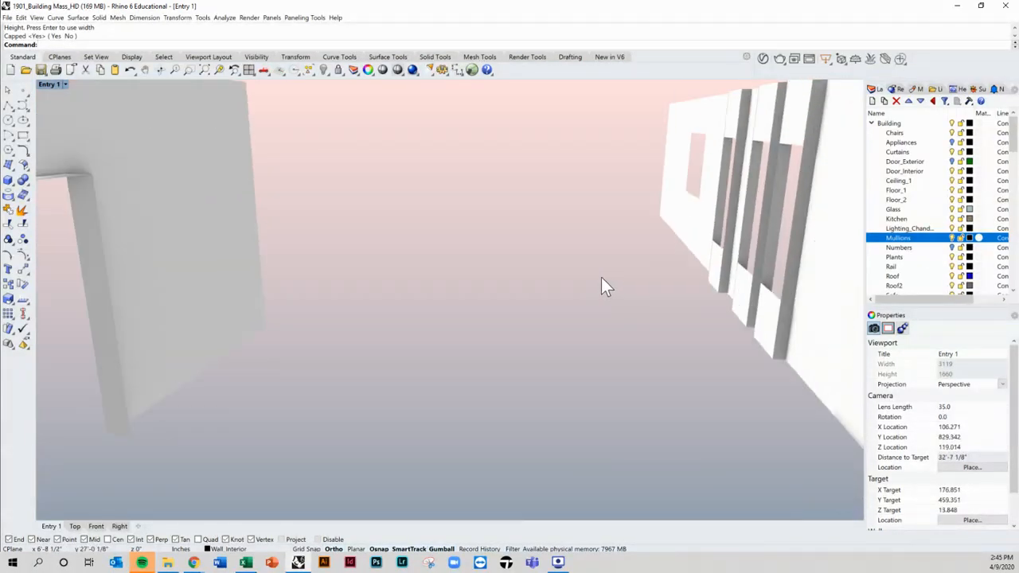
scroll(601, 277, "down", 5)
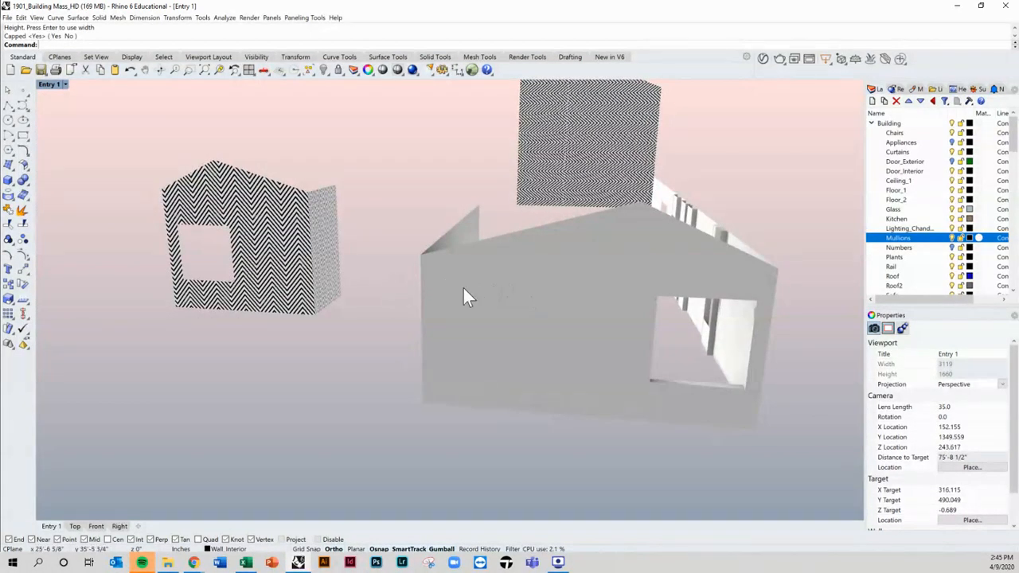
Match the large gable wall's texture mapping to the small detached wall and check the pattern on both.
left_click(448, 310)
left_click(993, 345)
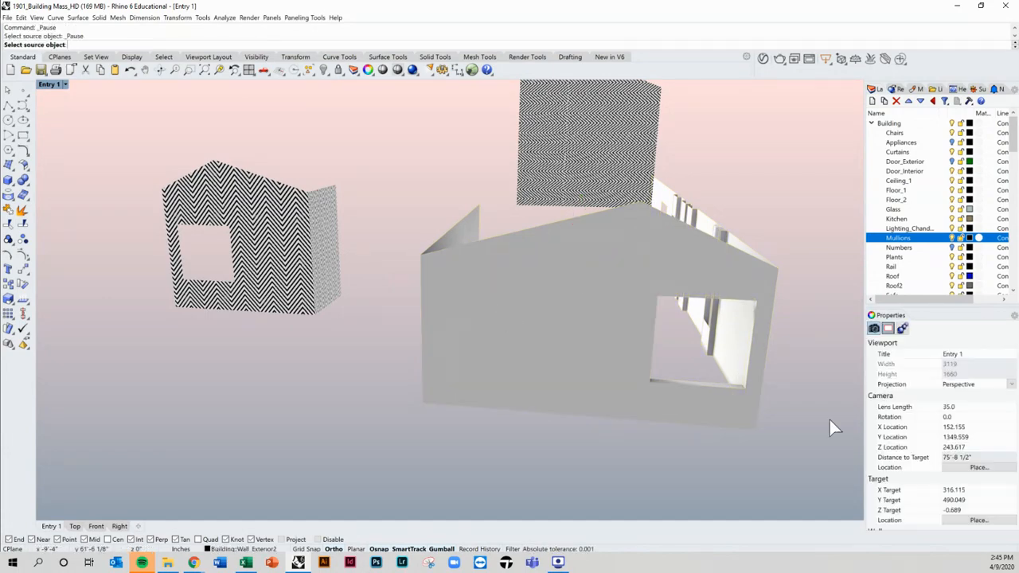
left_click(299, 242)
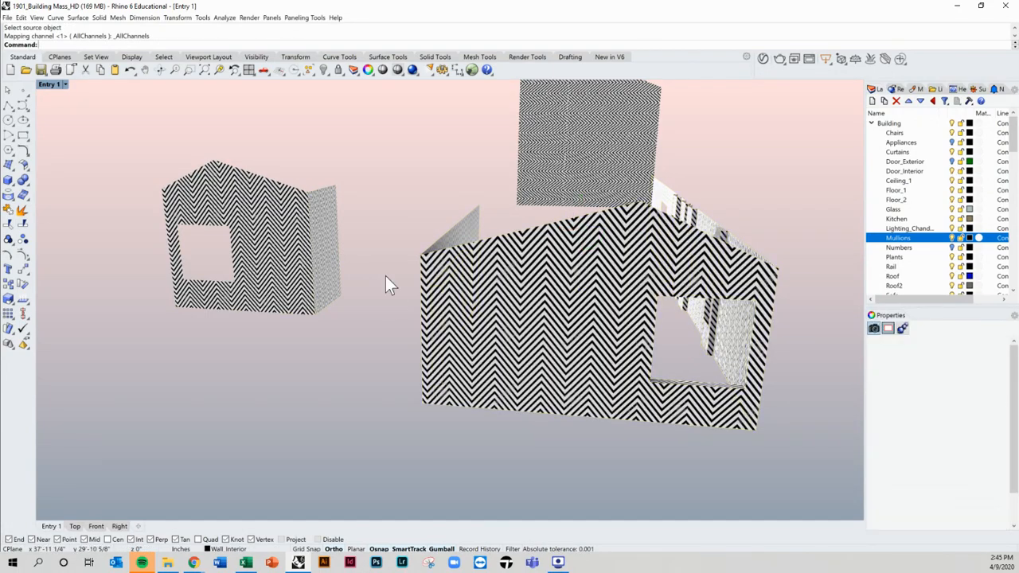
right_click_drag(386, 276, 503, 339)
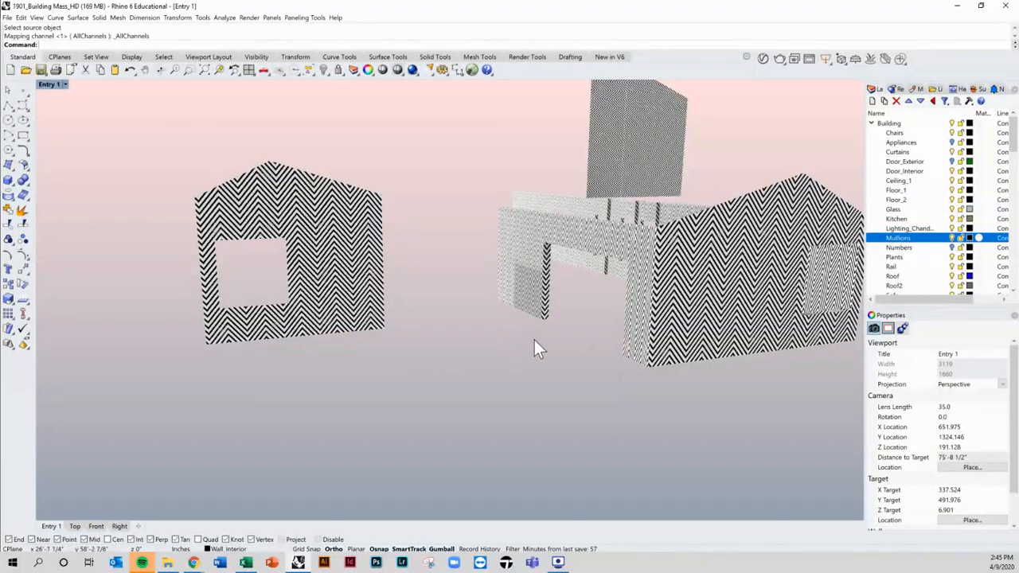
right_click_drag(572, 317, 487, 359)
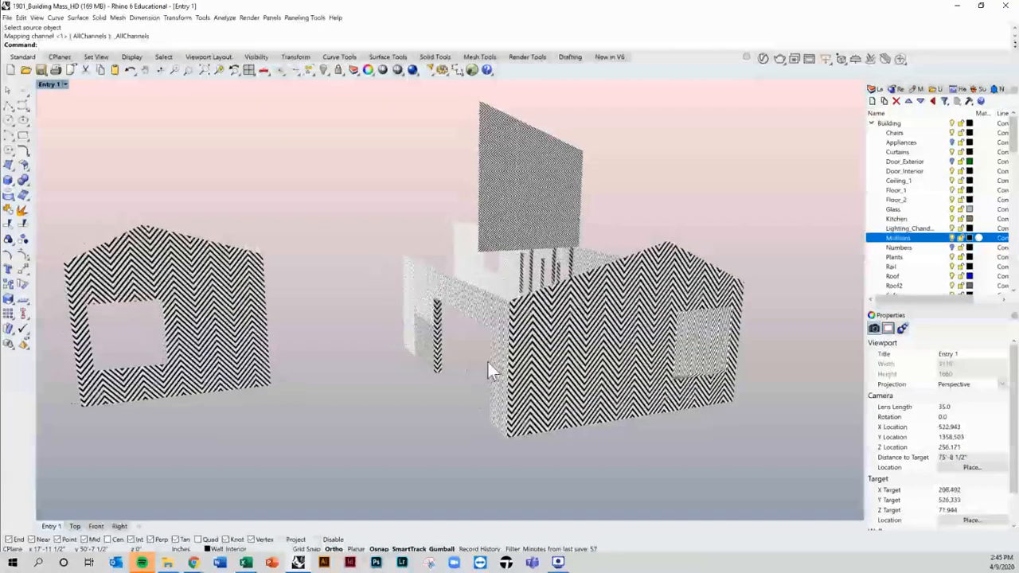
Apply a capped box mapping to the upper wall surface, drawing the box from its lower corner, about 159 wide and 189 high.
left_click(542, 200)
right_click_drag(542, 200, 613, 216)
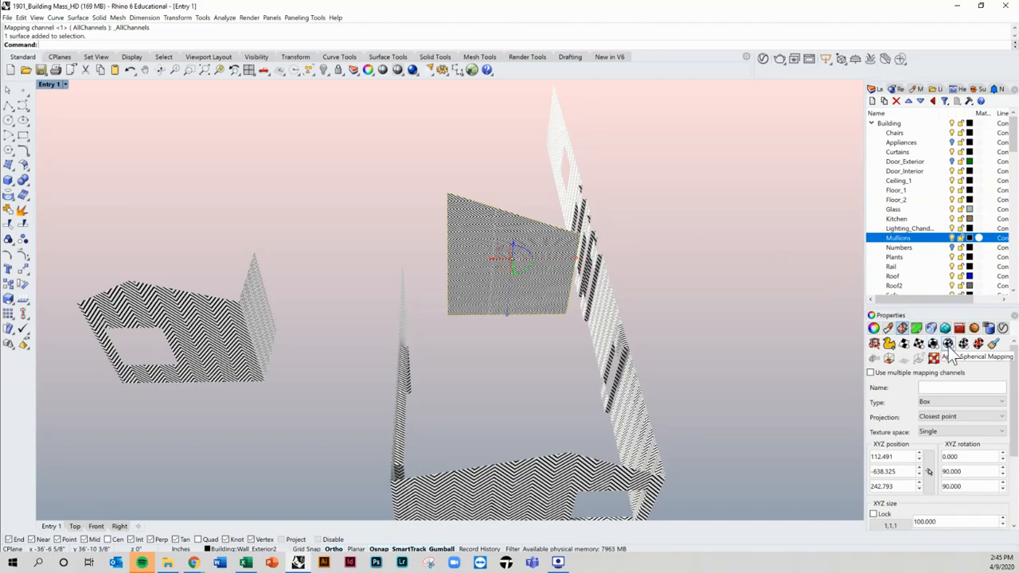
left_click(936, 350)
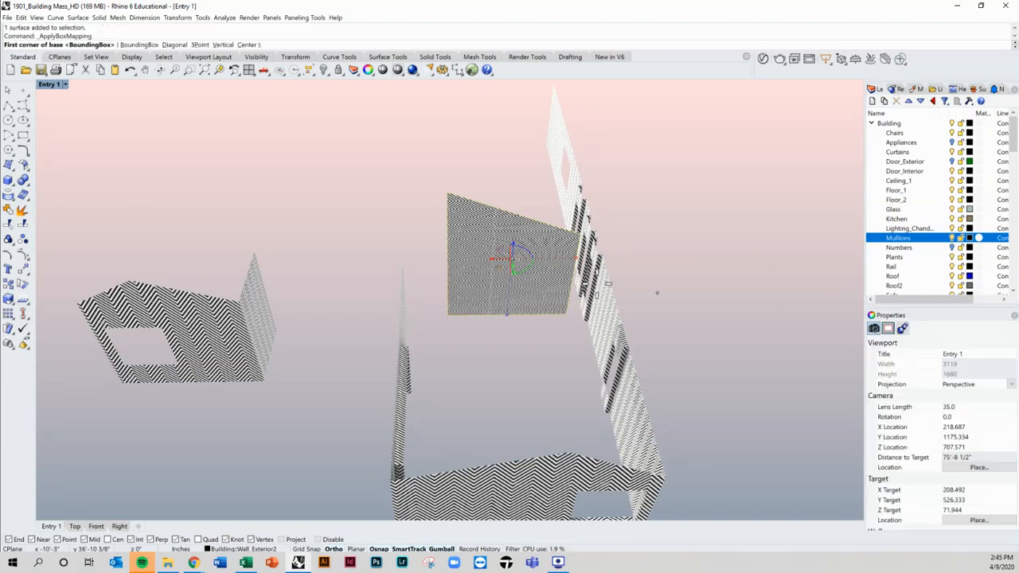
left_click(437, 317)
right_click_drag(483, 276, 546, 273)
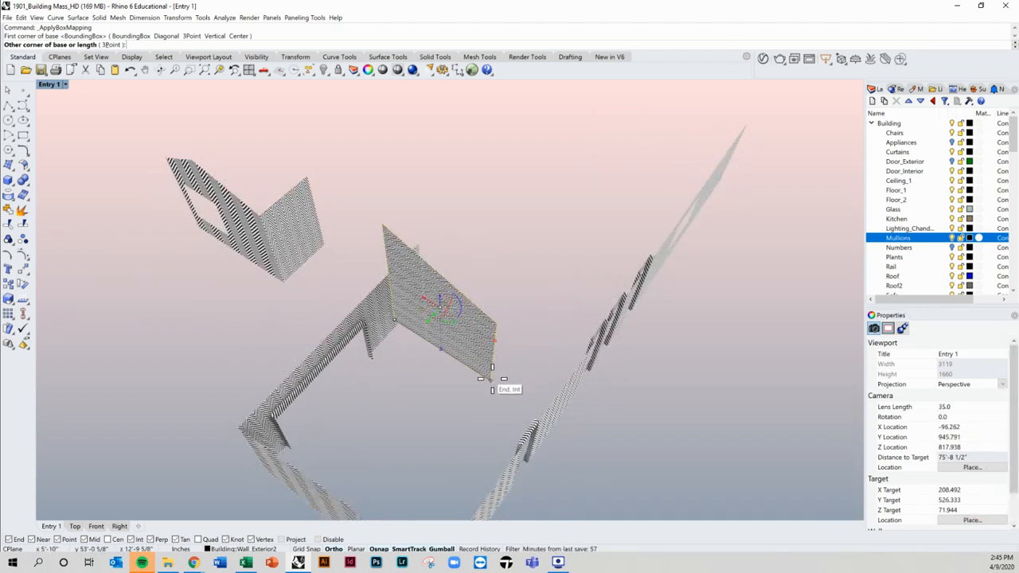
left_click(573, 292)
right_click_drag(461, 221, 410, 194)
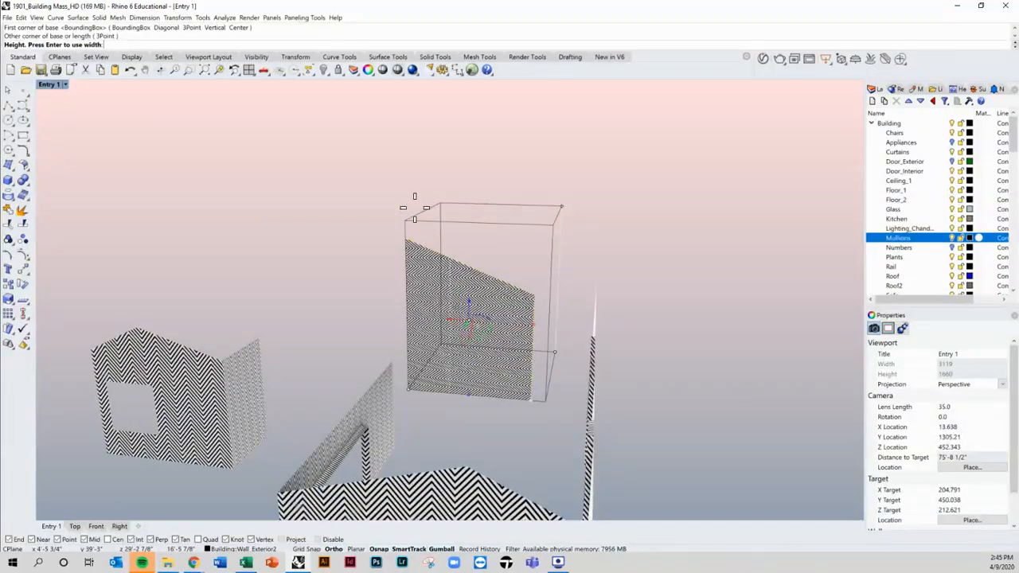
left_click(415, 212)
key("Return")
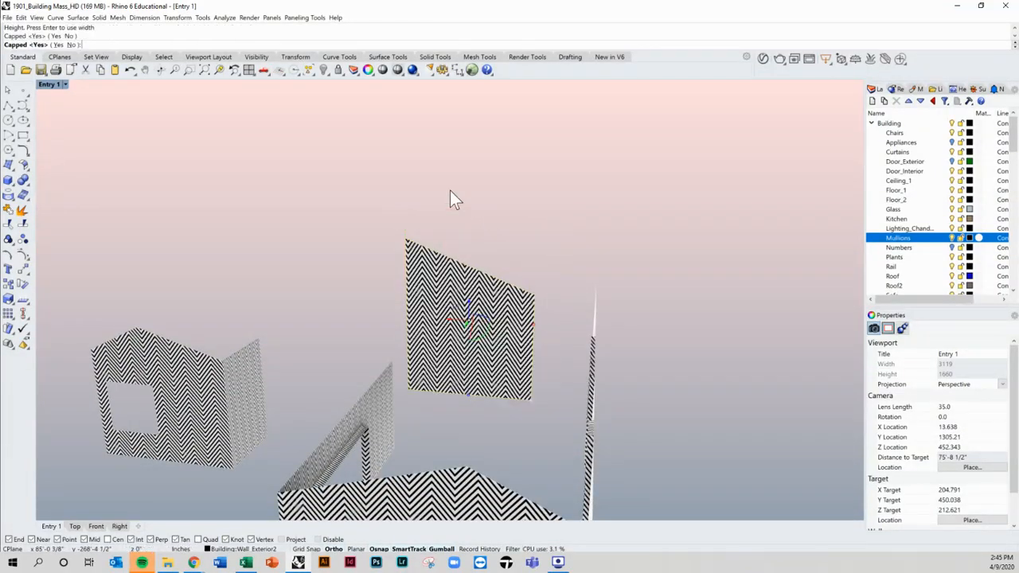
Make the upper wall's box mapping size uniform on all axes and set it to 100.
right_click_drag(429, 182, 507, 212)
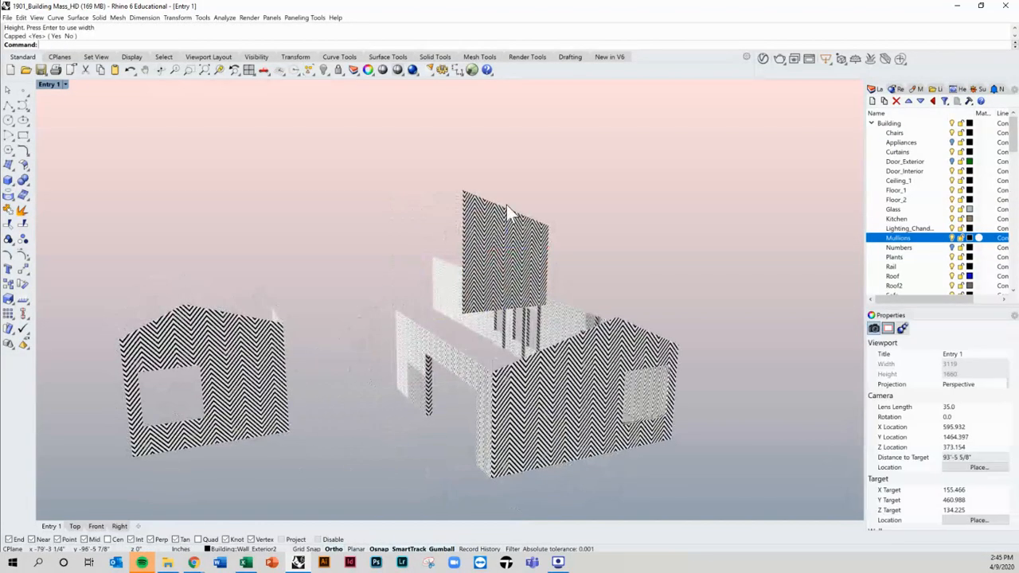
right_click_drag(500, 299, 509, 342)
right_click_drag(191, 348, 433, 306)
left_click(479, 210)
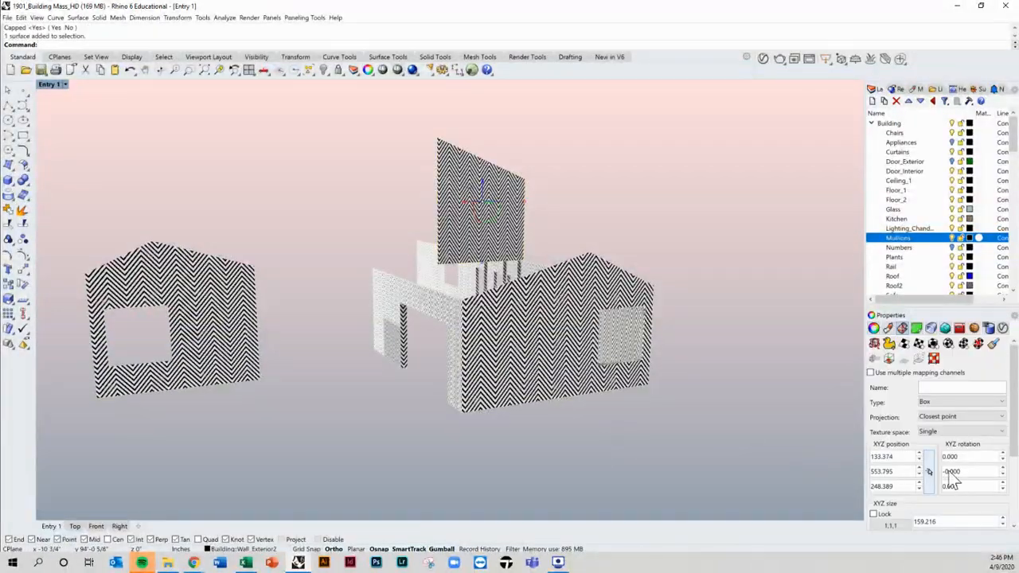
scroll(947, 464, "down", 2)
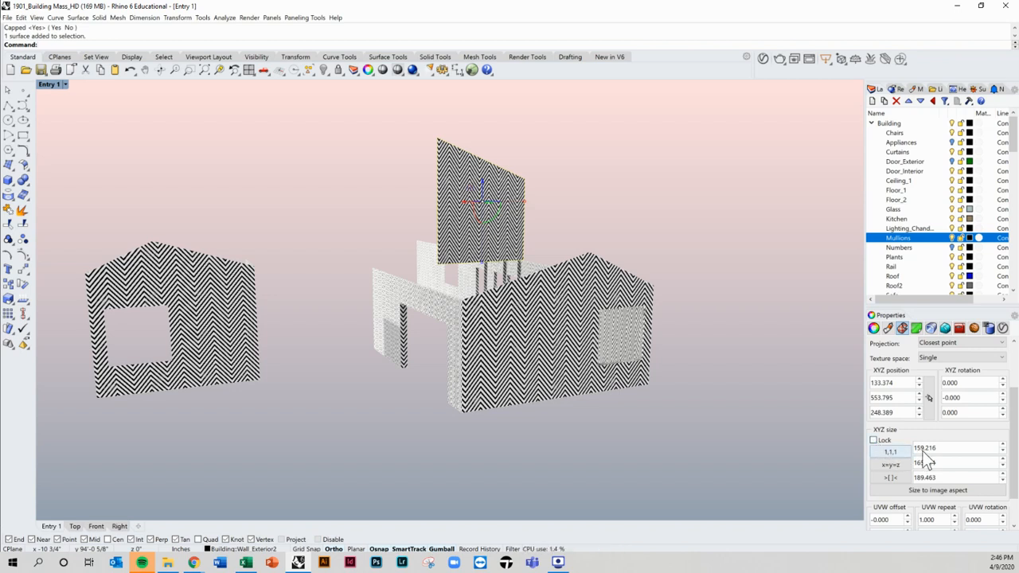
left_click(895, 466)
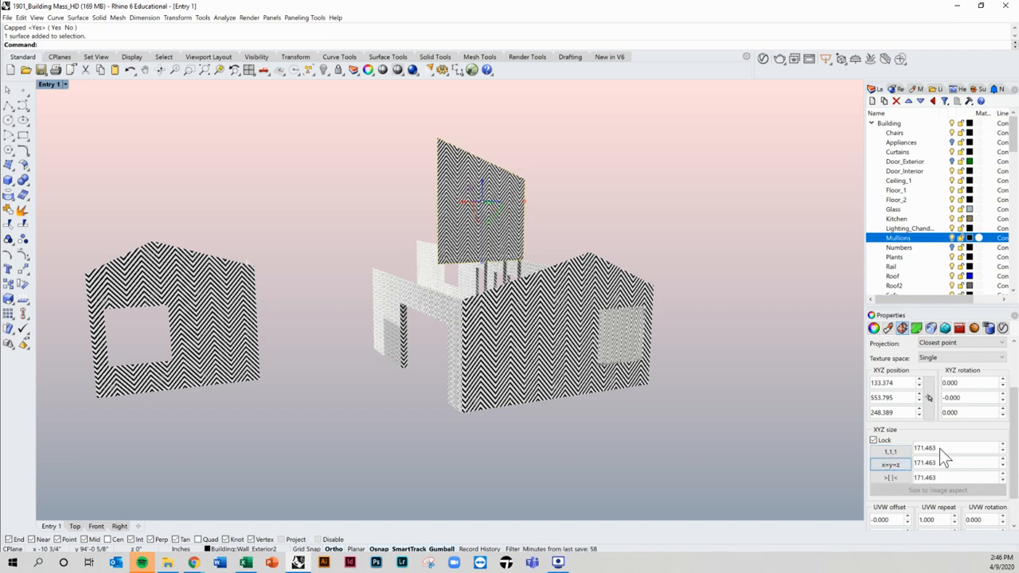
left_click(939, 447)
type("100")
key("Return")
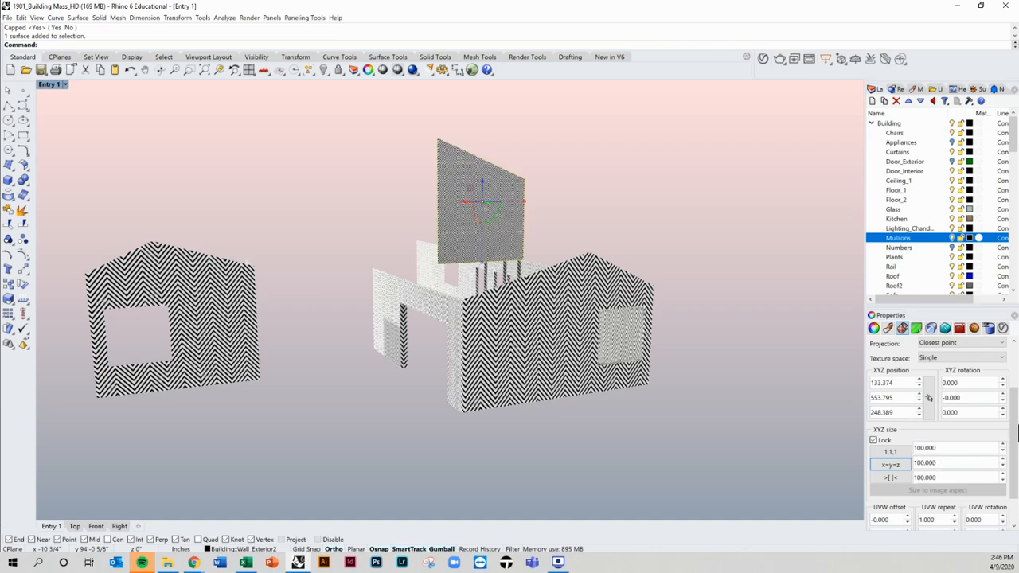
Match the large gable wall's texture mapping to the upper wall.
left_click(706, 324)
scroll(478, 204, "up", 5)
scroll(478, 204, "down", 3)
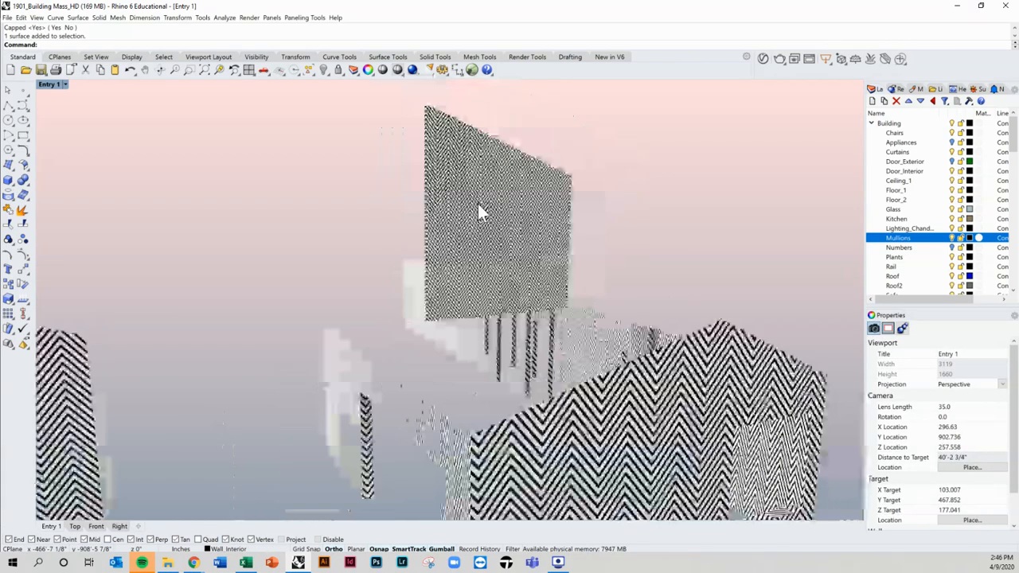
right_click_drag(478, 204, 540, 207)
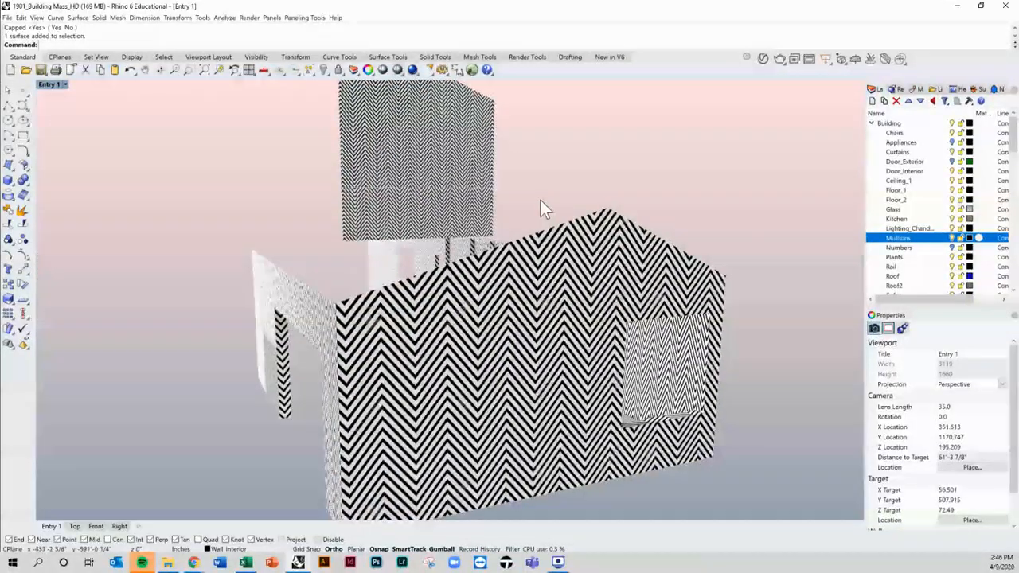
left_click(645, 282)
left_click(993, 346)
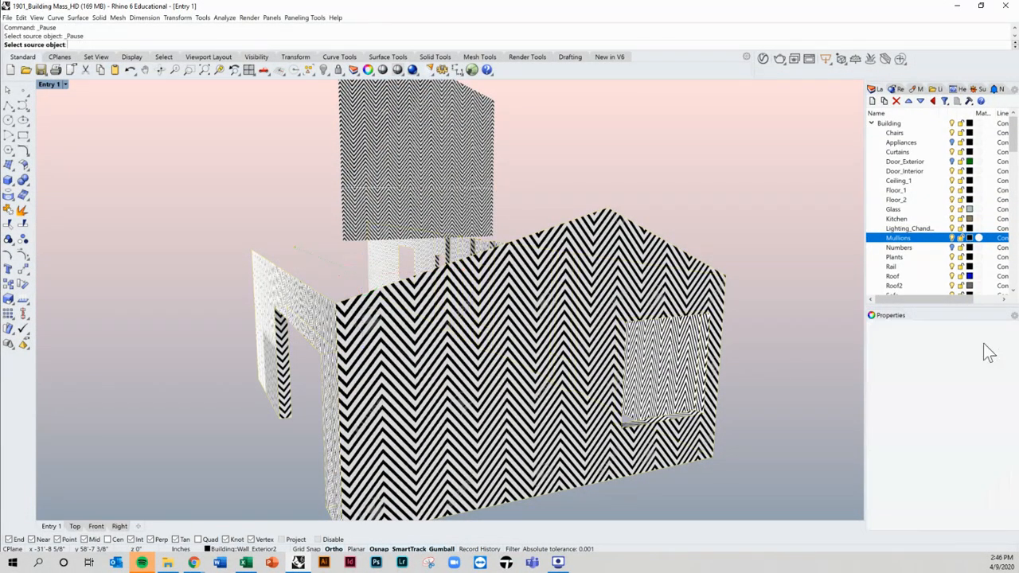
left_click(481, 200)
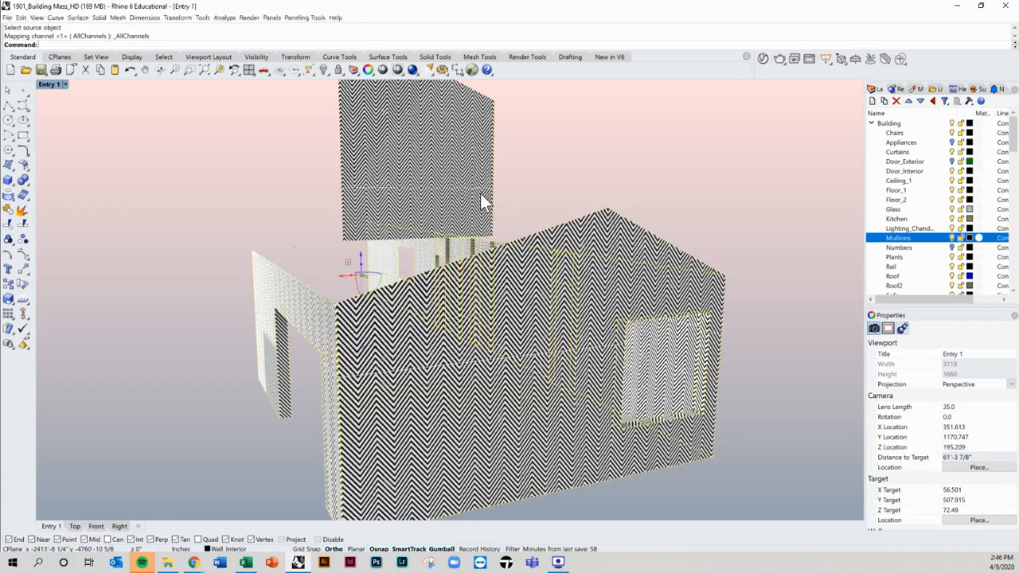
Match the small detached gable wall's texture mapping to the large gable wall.
scroll(573, 278, "down", 4)
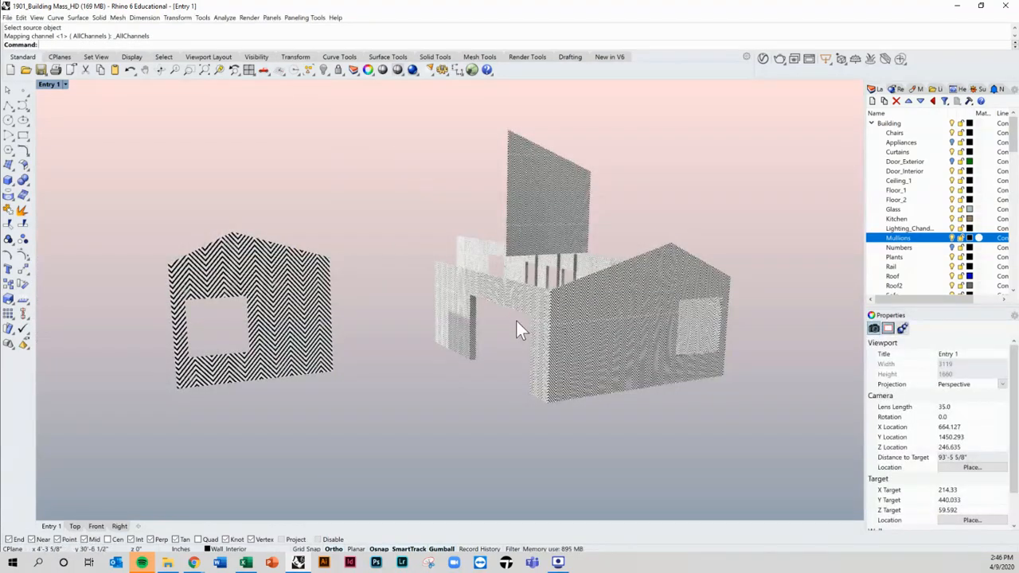
left_click(283, 293)
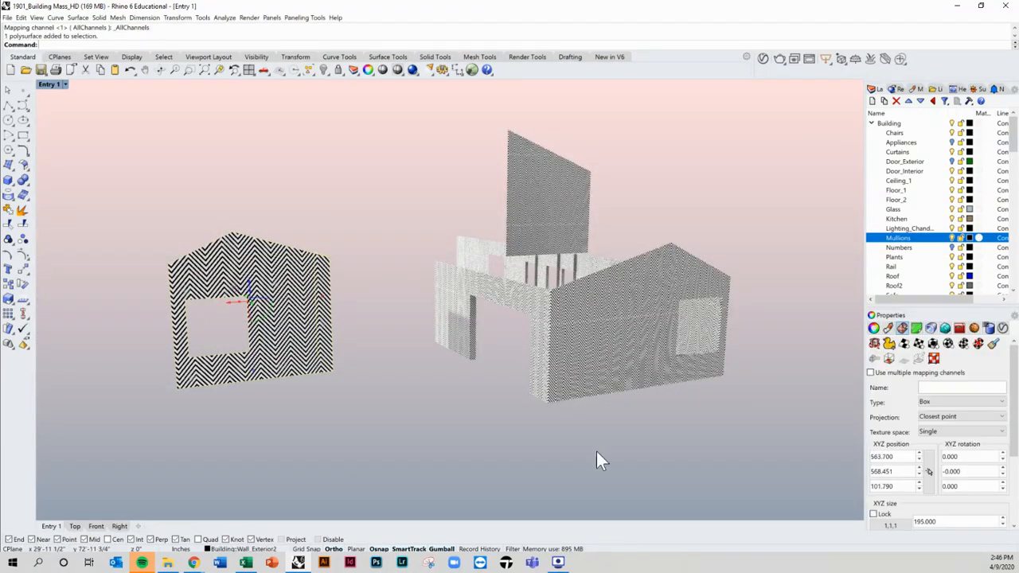
left_click(993, 346)
left_click(583, 306)
left_click(443, 354)
right_click_drag(441, 354, 414, 344, "shift")
Compare the mapping sizes of the small detached, large gable and upper walls and examine the chevron scale across them.
left_click(345, 294)
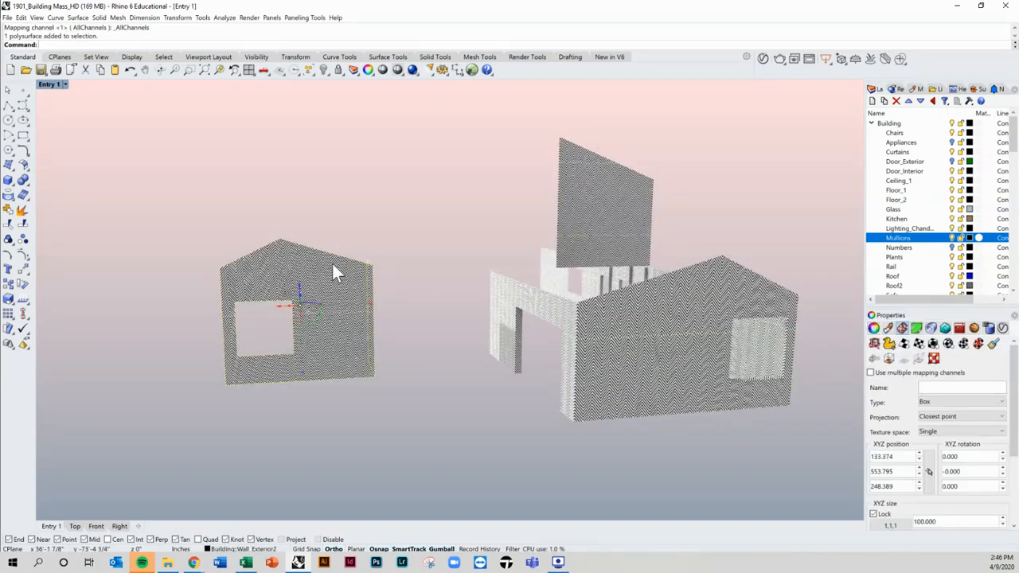
scroll(940, 446, "down", 2)
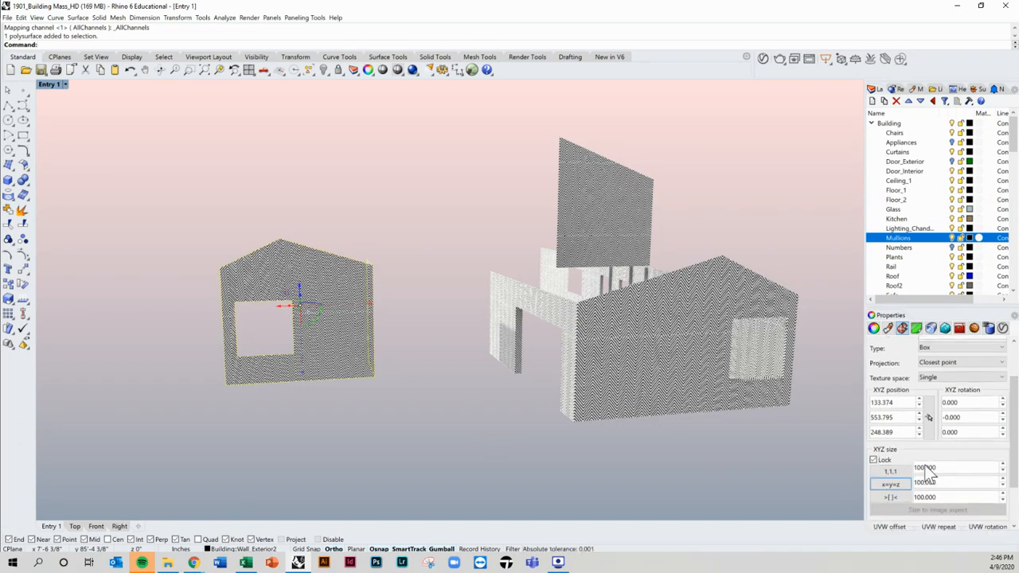
left_click(676, 353, "shift")
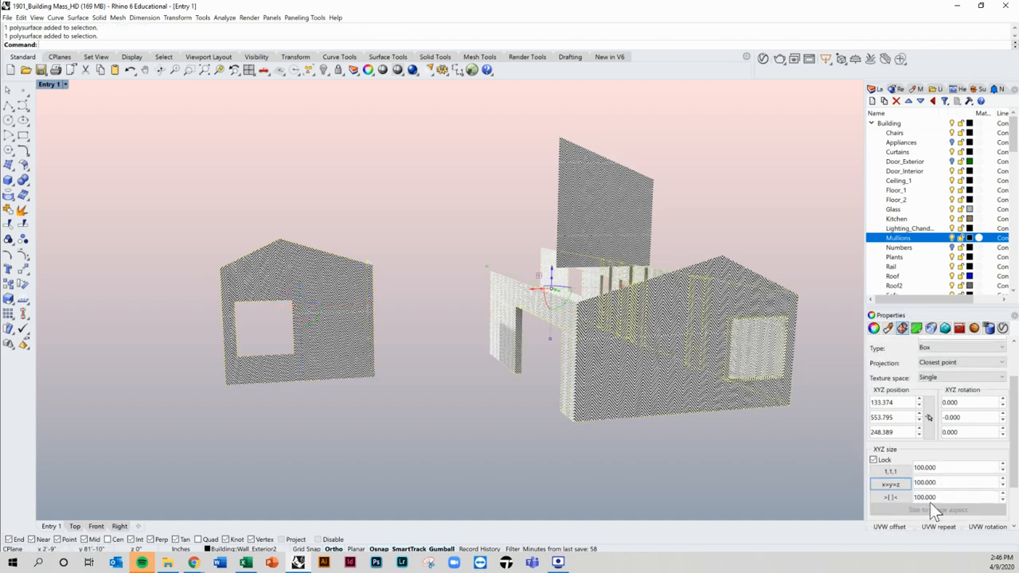
left_click(610, 229)
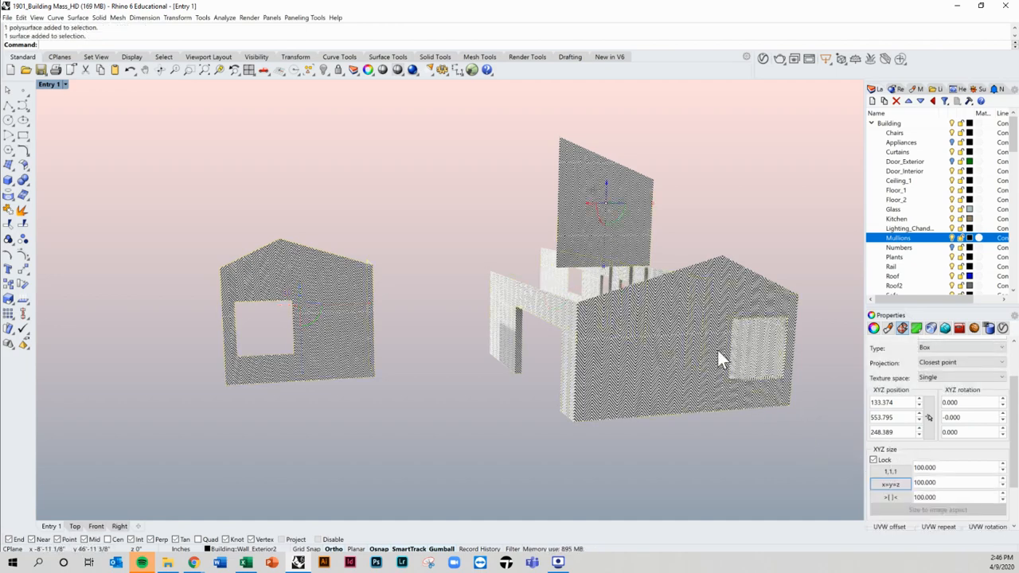
left_click(718, 221)
right_click_drag(719, 221, 635, 213)
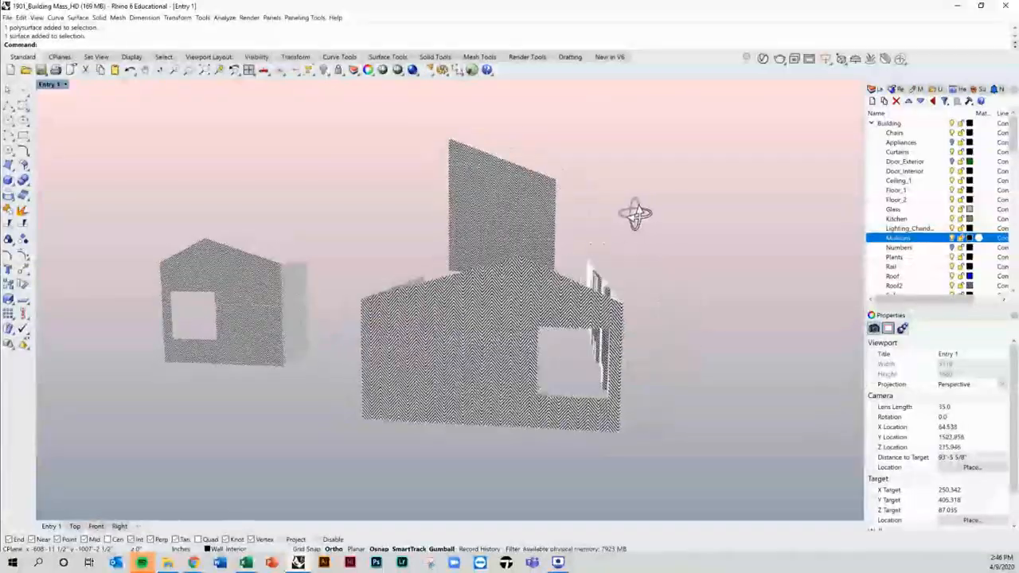
scroll(510, 296, "up", 8)
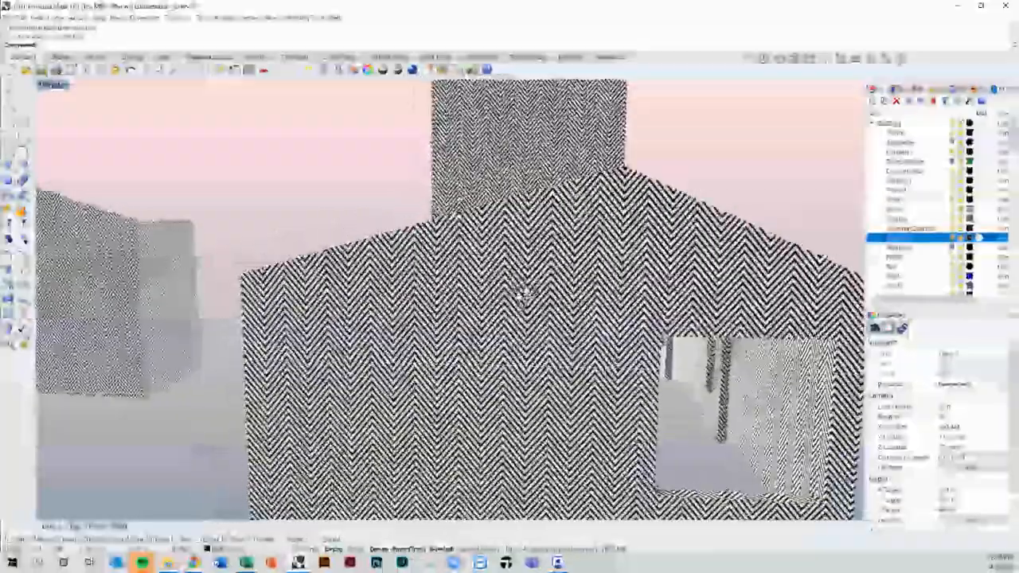
right_click_drag(523, 295, 405, 276, "shift")
scroll(269, 291, "up", 3)
scroll(342, 274, "up", 2)
scroll(341, 271, "down", 6)
Set the X rotation of the small detached gable wall's box mapping to 90.
left_click(409, 267)
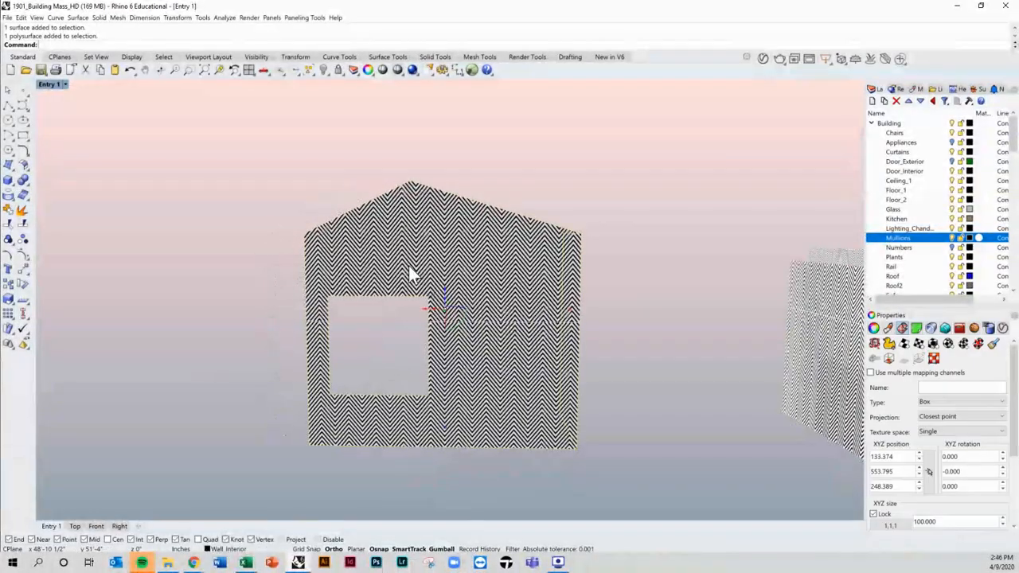
scroll(1015, 466, "down", 2)
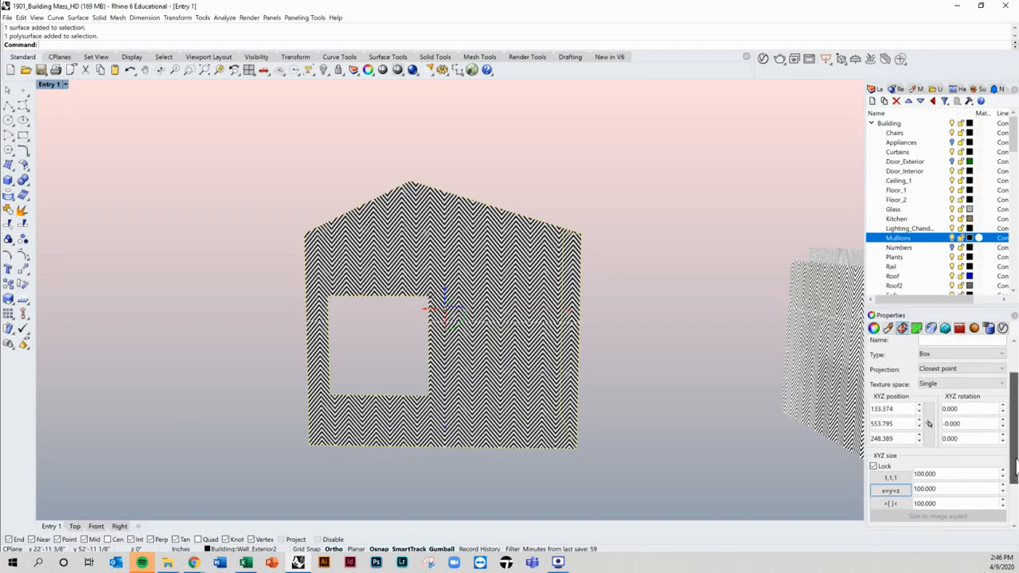
mouse_move(557, 364)
right_mouse_down()
mouse_move(644, 366)
mouse_move(502, 404)
mouse_move(616, 312)
mouse_move(568, 370)
right_mouse_up()
scroll(526, 287, "up", 4)
scroll(523, 285, "down", 5)
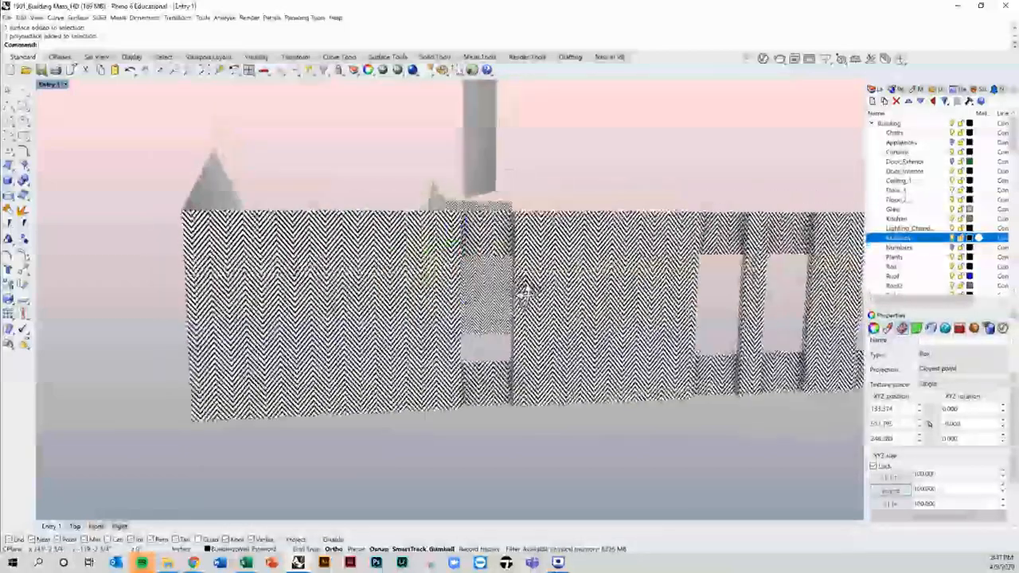
right_click_drag(340, 294, 412, 319)
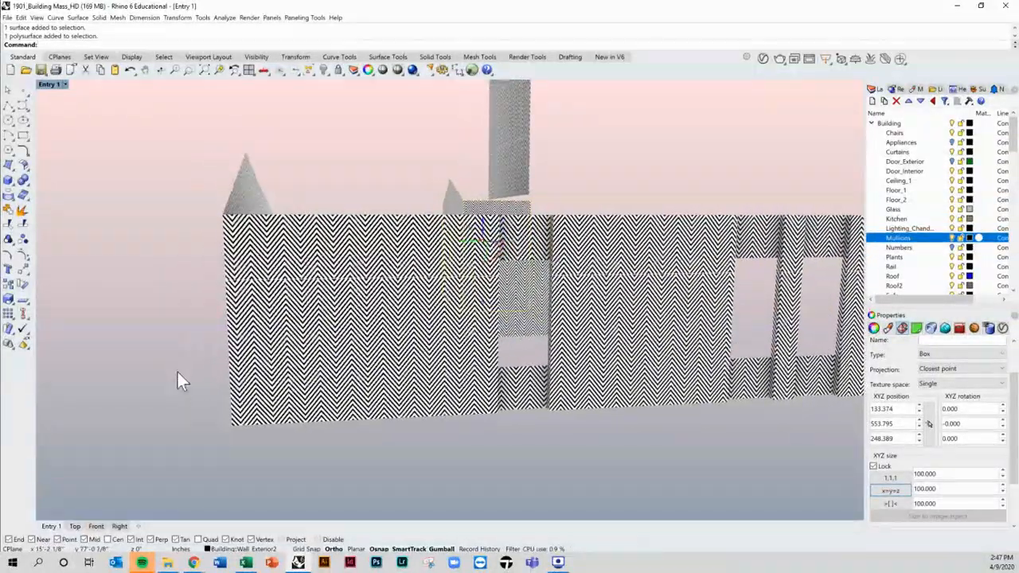
right_click_drag(260, 400, 502, 258)
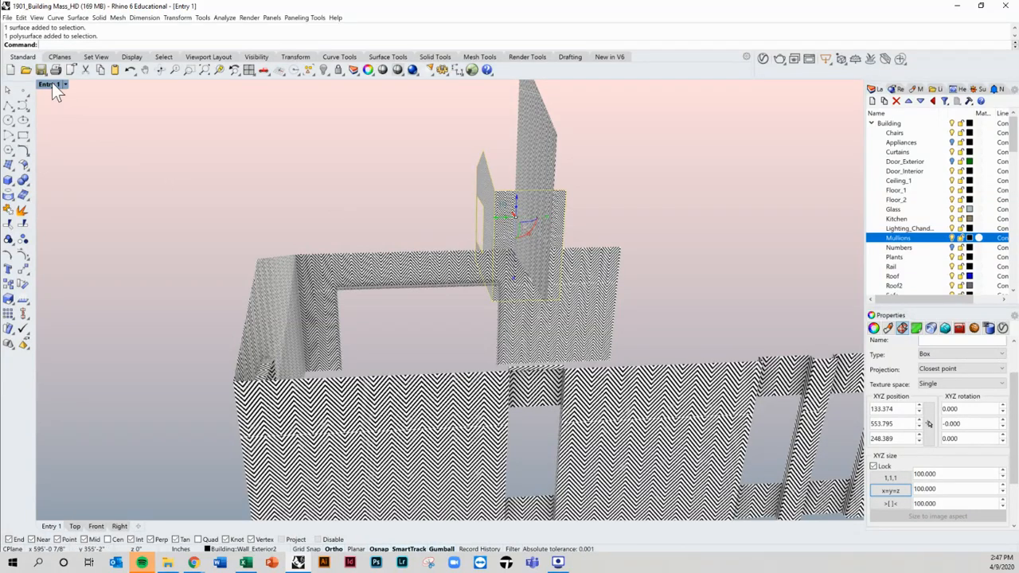
left_click(964, 409)
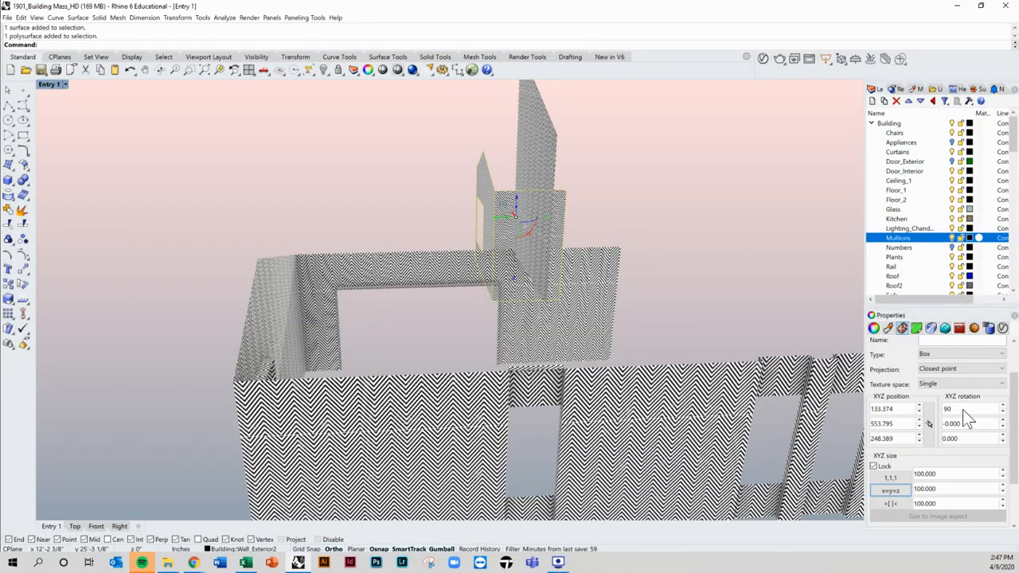
key("Return")
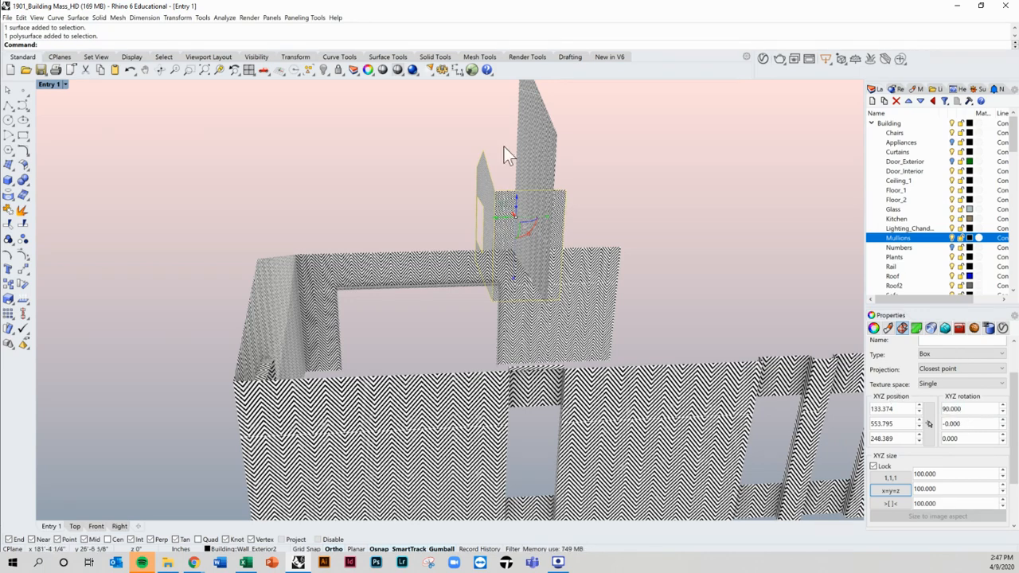
left_click(633, 207)
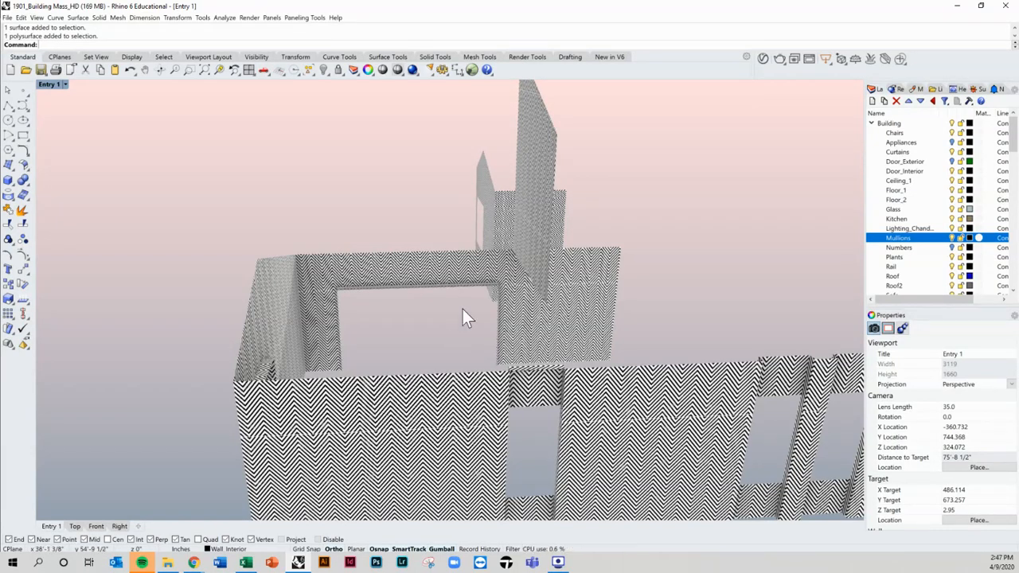
Match the large gable wall's texture mapping to the rotated mapping of the small detached wall.
left_click(513, 308)
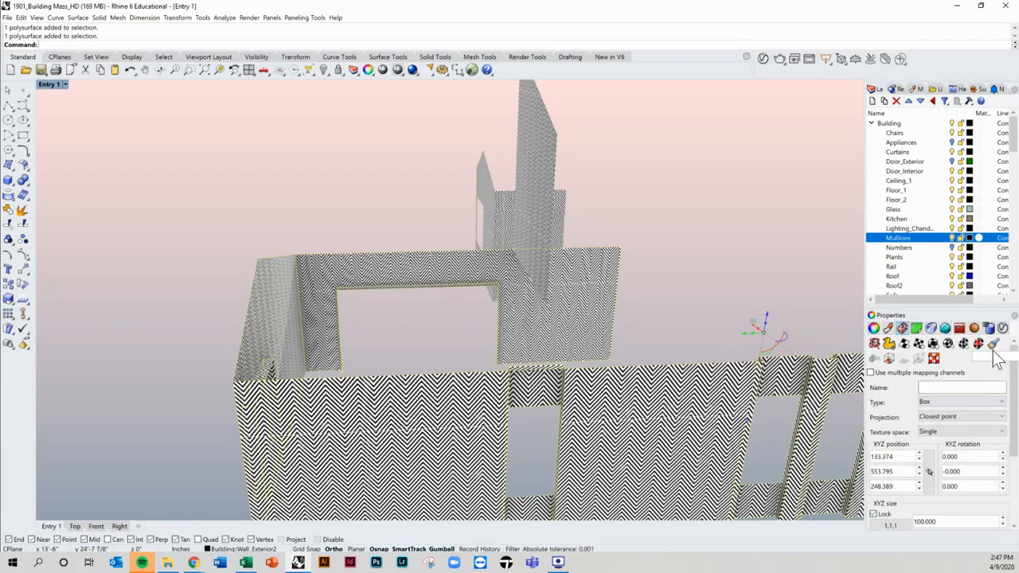
left_click(993, 356)
left_click(561, 215)
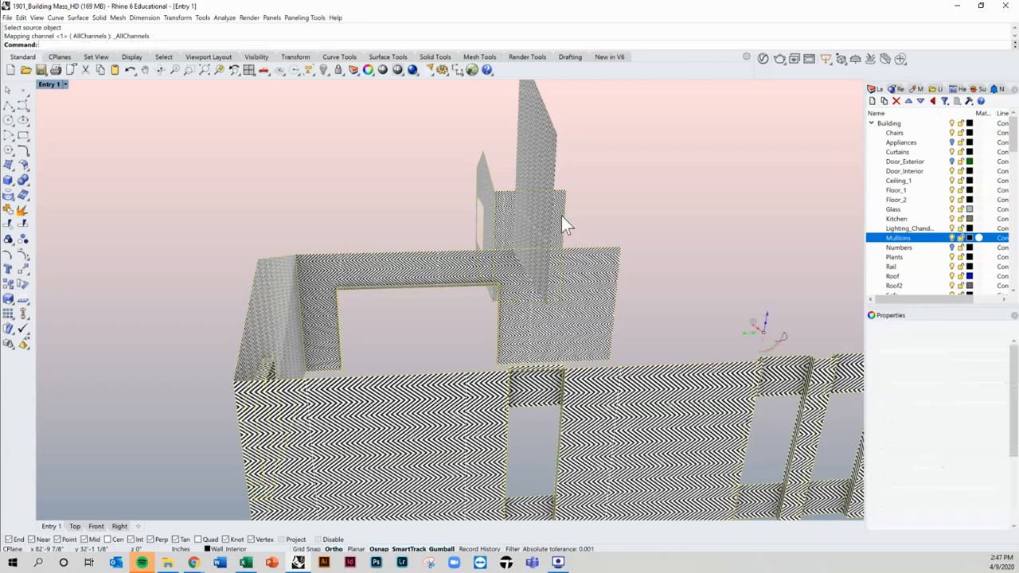
Show all hidden objects again and view the chevron walls in the full house model.
right_click_drag(390, 419, 571, 277)
scroll(571, 277, "down", 2)
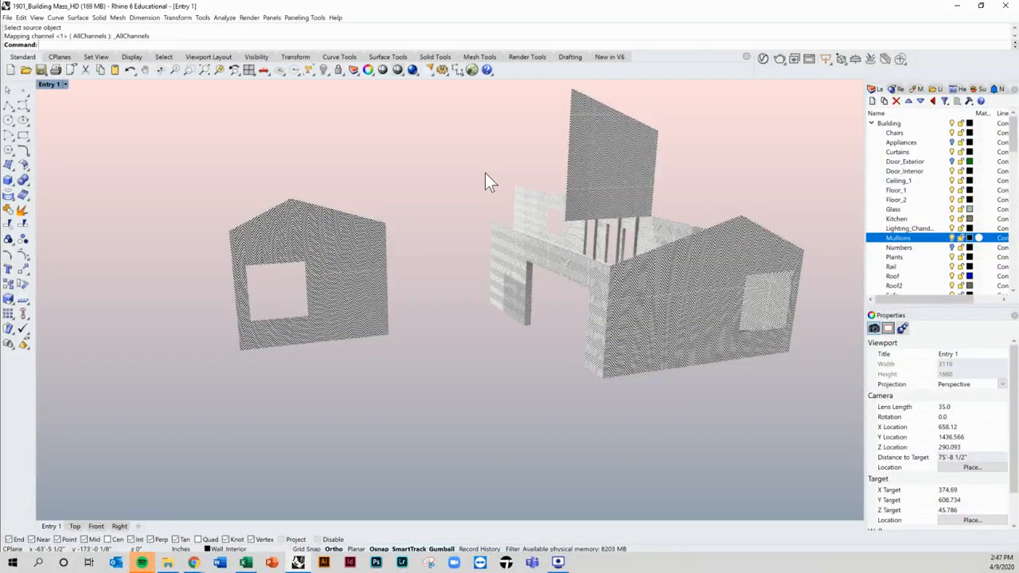
key("Return")
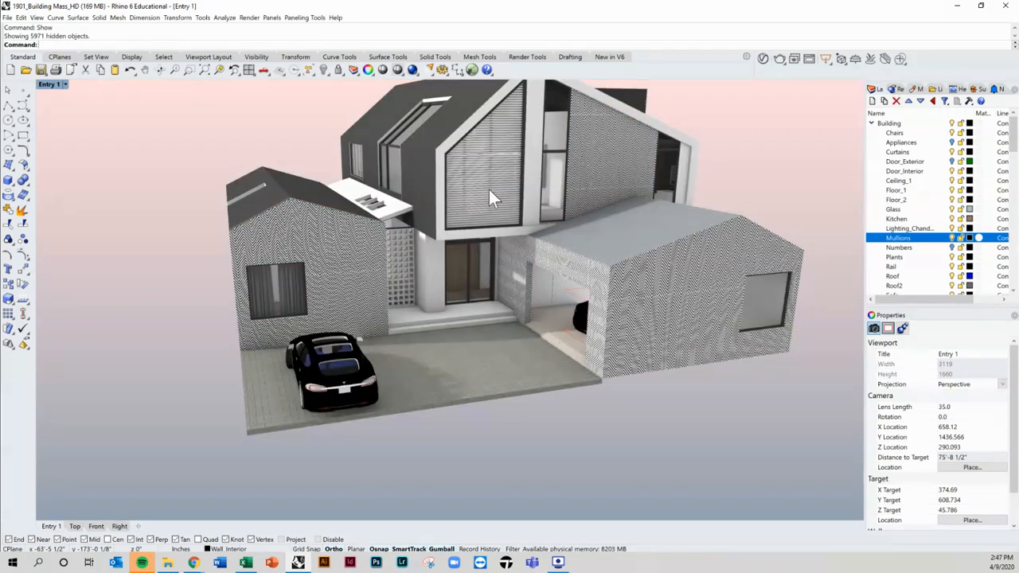
scroll(469, 194, "up", 1)
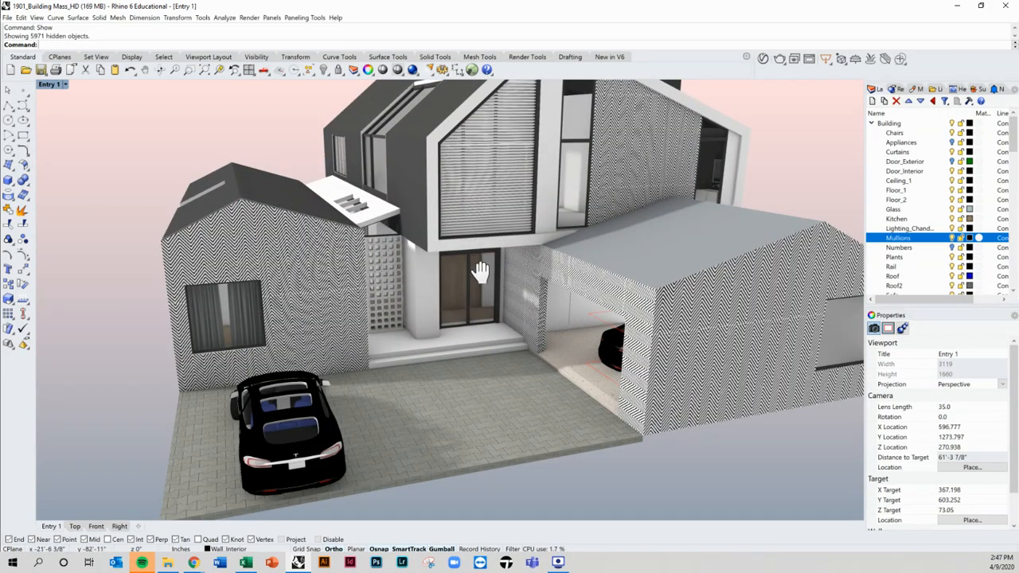
Open the sun settings for the rendered house model.
scroll(468, 258, "up", 1)
right_click_drag(469, 266, 489, 251)
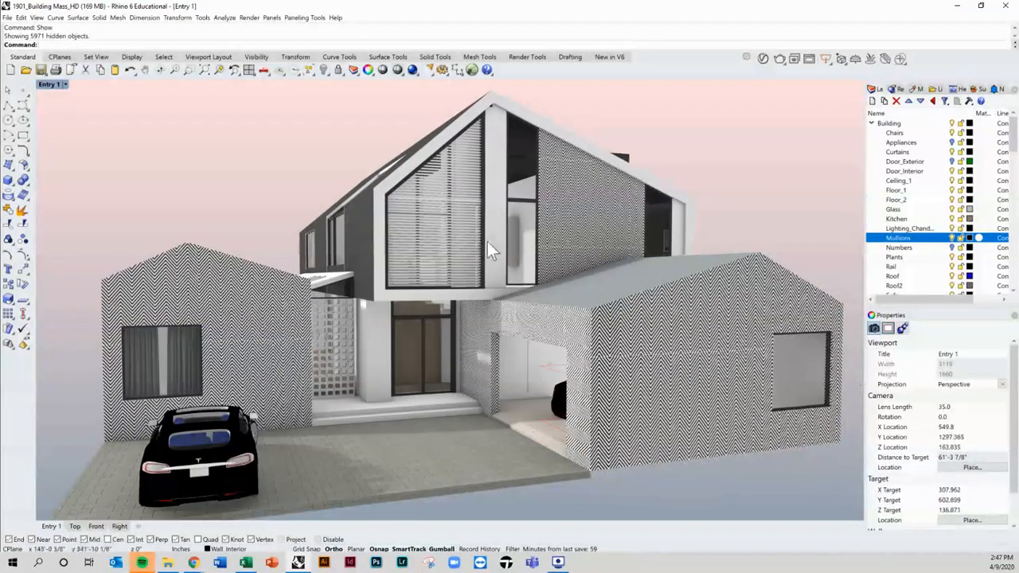
scroll(489, 244, "down", 3)
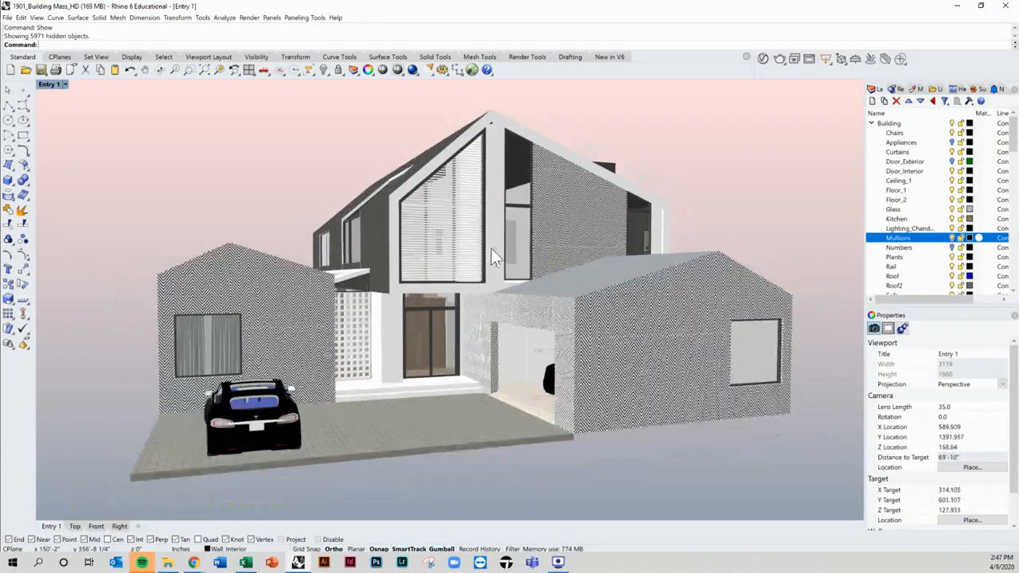
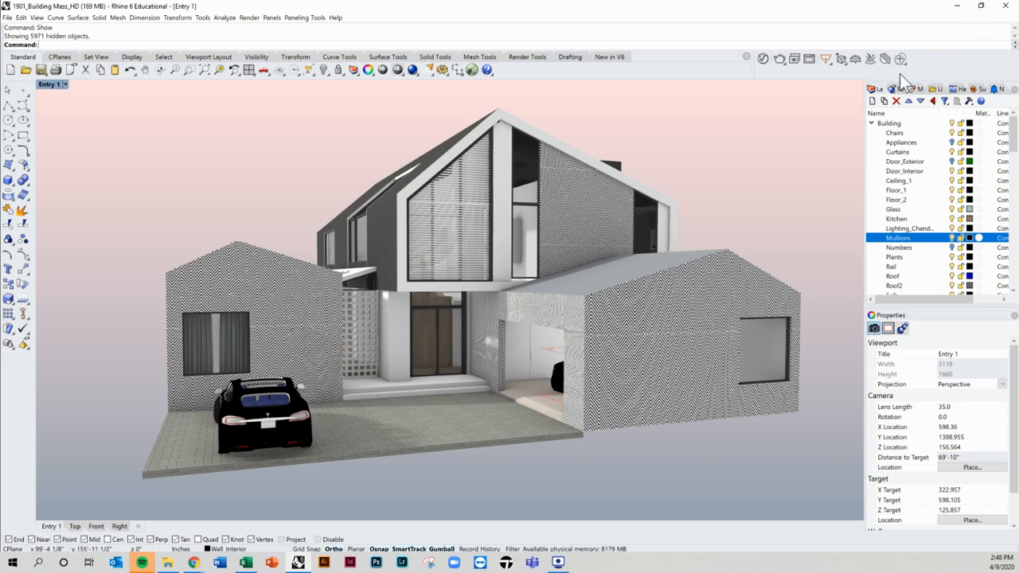
left_click(979, 89)
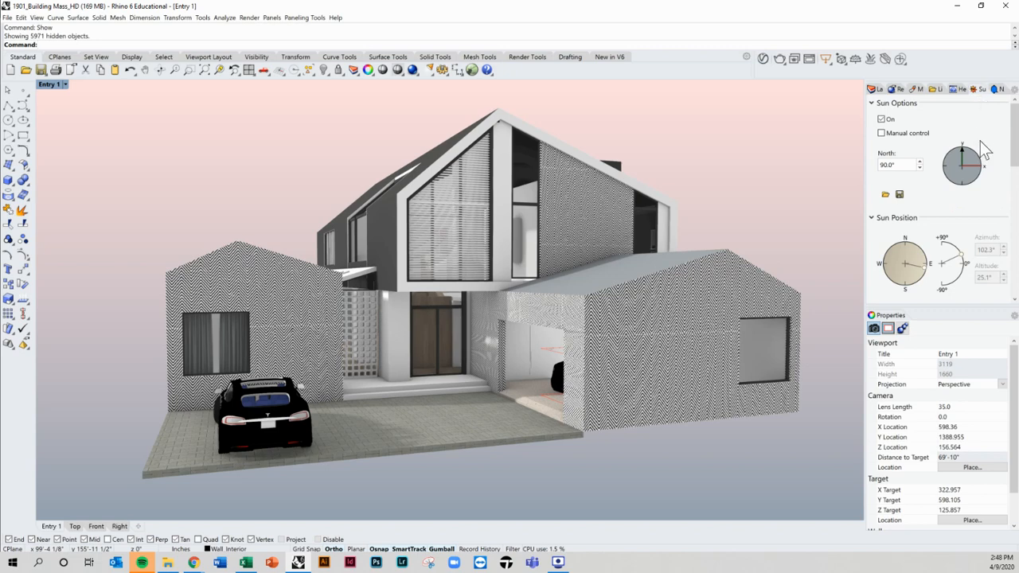
mouse_move(1017, 132)
left_mouse_down()
mouse_move(1017, 176)
mouse_move(1017, 128)
left_mouse_up()
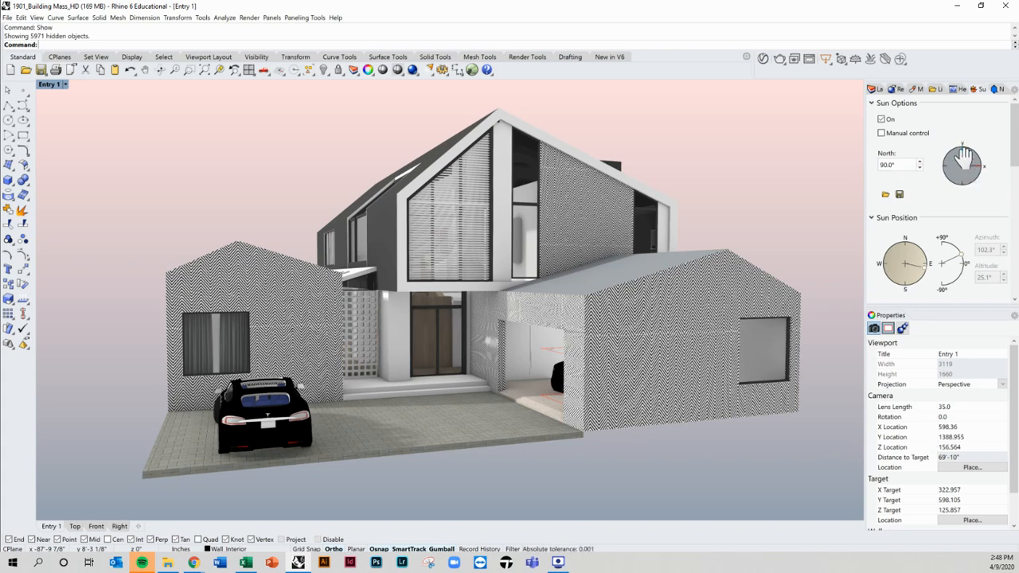
Switch the viewport to Shaded display and examine the house's massing and orientation from several sides.
right_click_drag(570, 275, 573, 282)
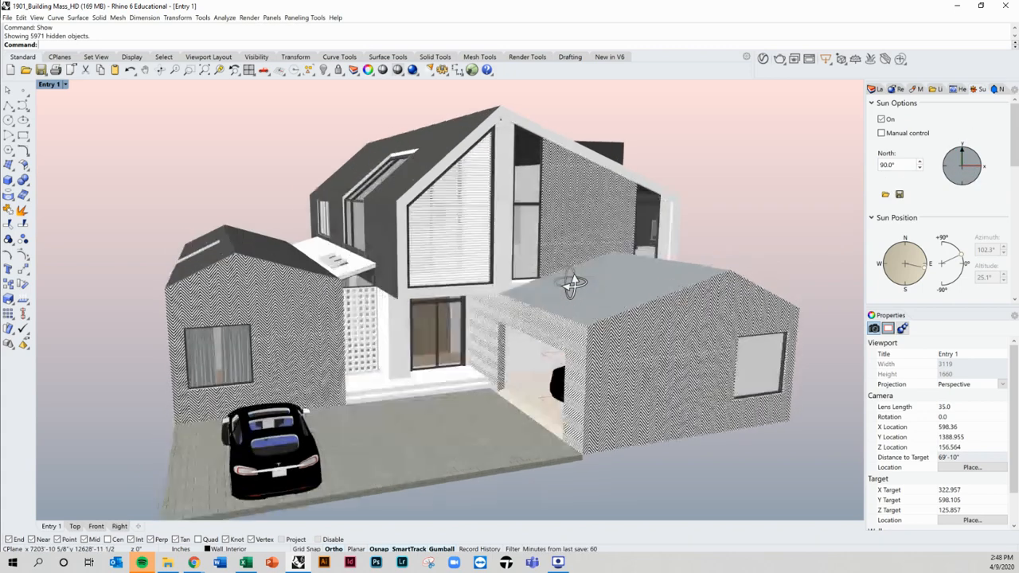
left_click(49, 84)
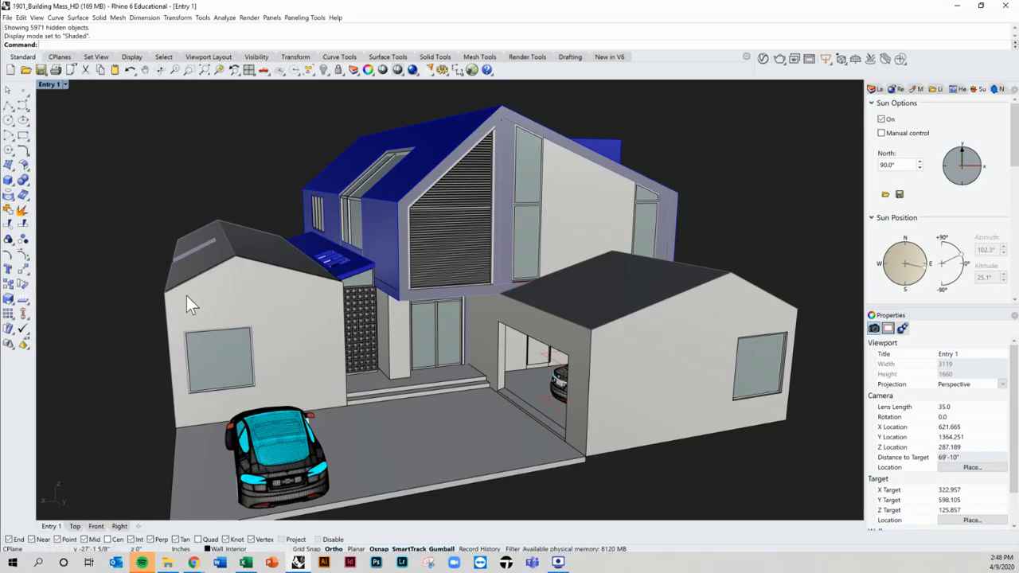
right_click_drag(186, 295, 163, 378)
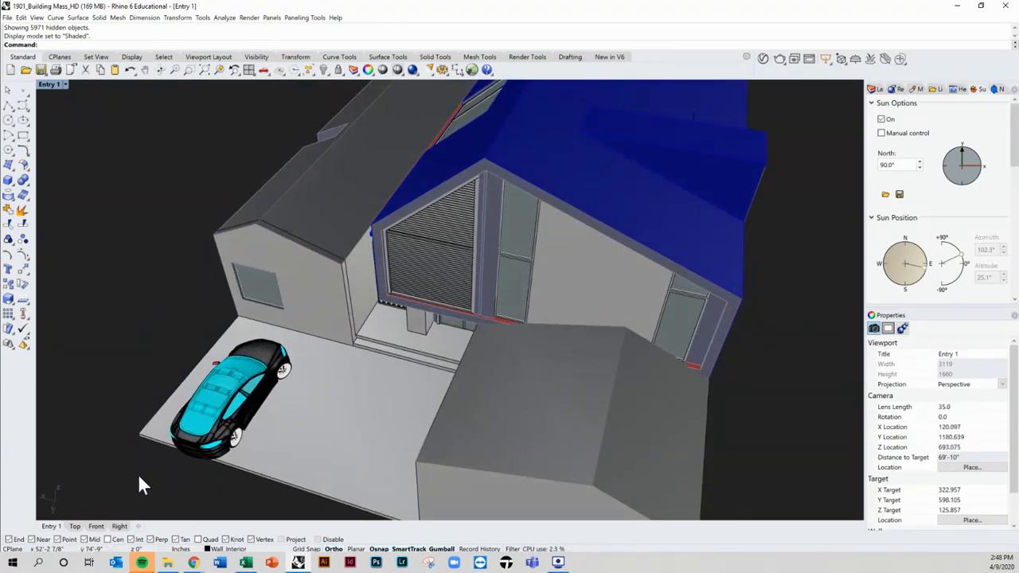
right_click_drag(139, 485, 171, 463)
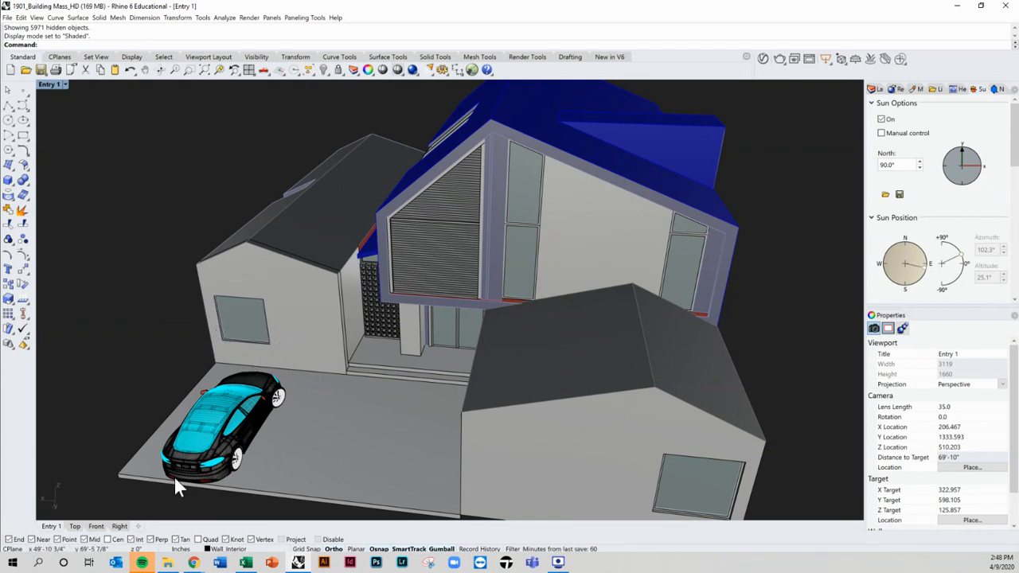
right_click_drag(403, 350, 278, 334)
right_click_drag(321, 227, 451, 210)
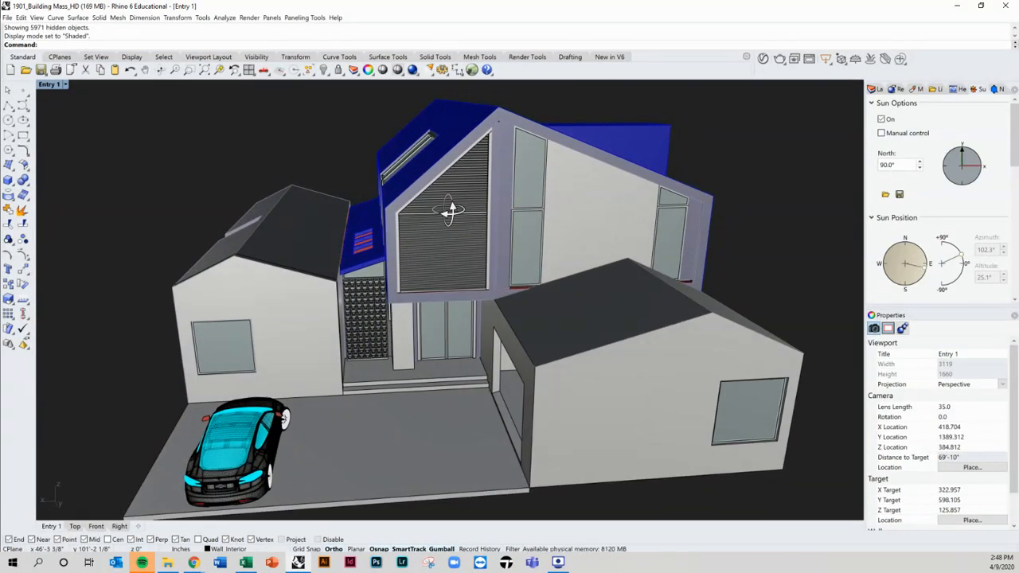
scroll(358, 204, "down", 6)
scroll(336, 198, "up", 4)
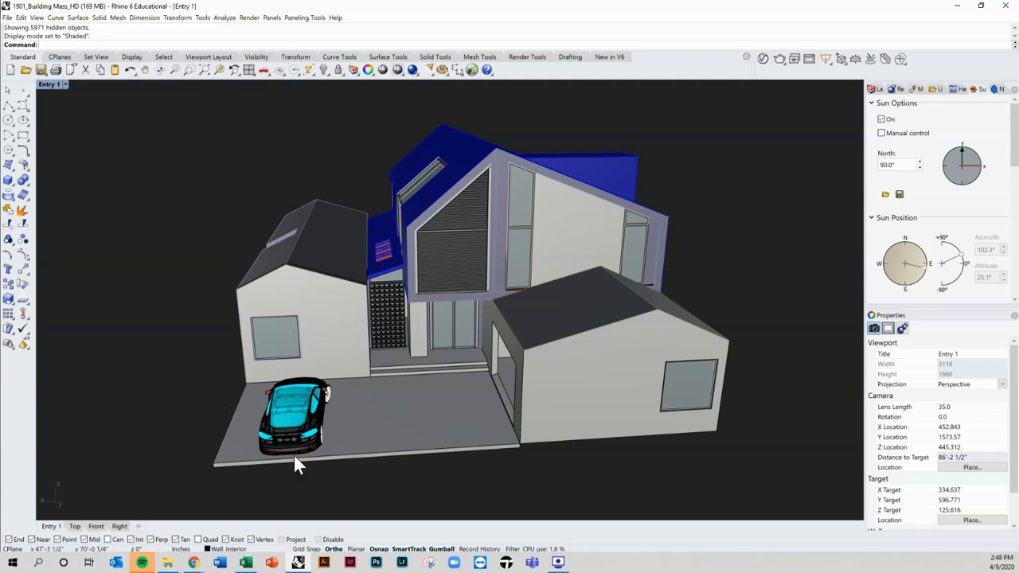
right_click_drag(315, 424, 347, 390)
scroll(441, 191, "up", 2)
right_click_drag(398, 207, 446, 188)
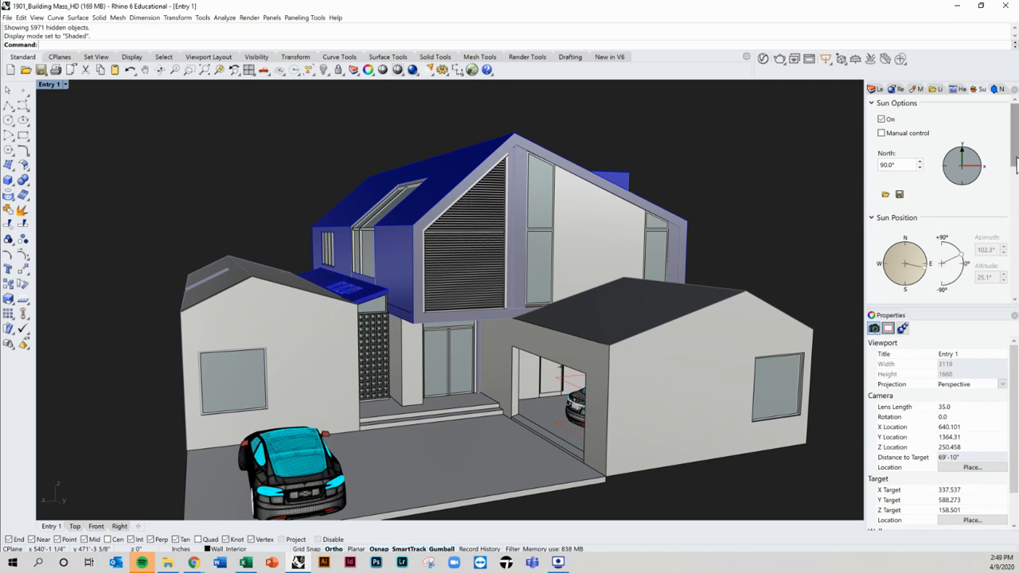
Return the viewport to Rendered display and set the sun's time of day to about 12:01 PM.
left_click_drag(1016, 163, 1018, 201)
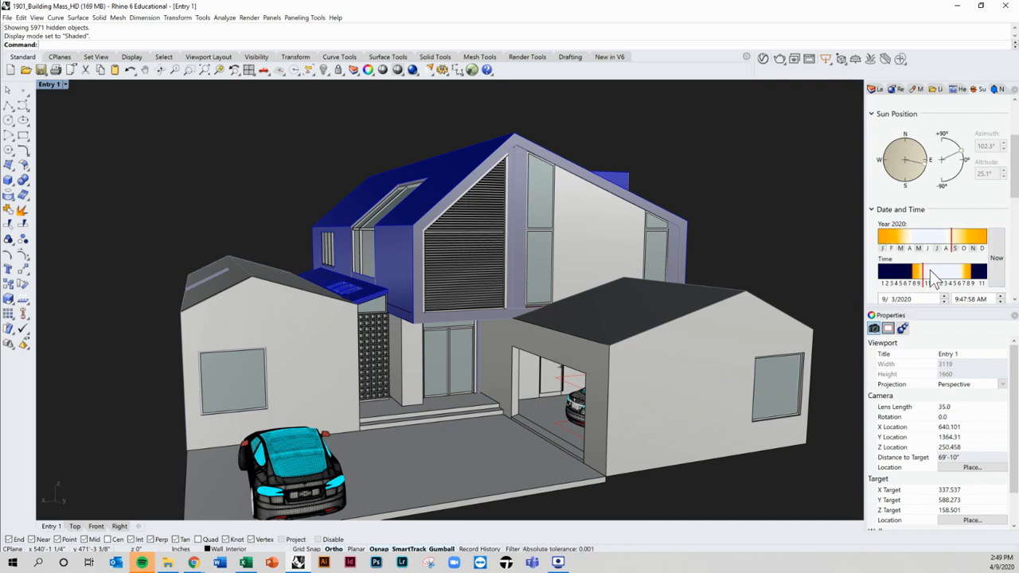
left_click(915, 275)
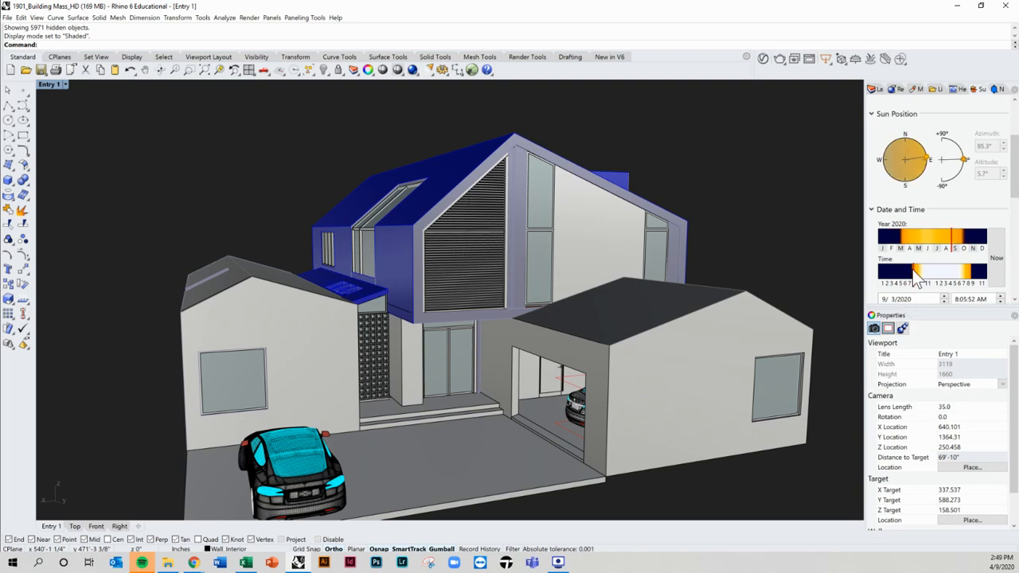
left_click_drag(915, 274, 923, 277)
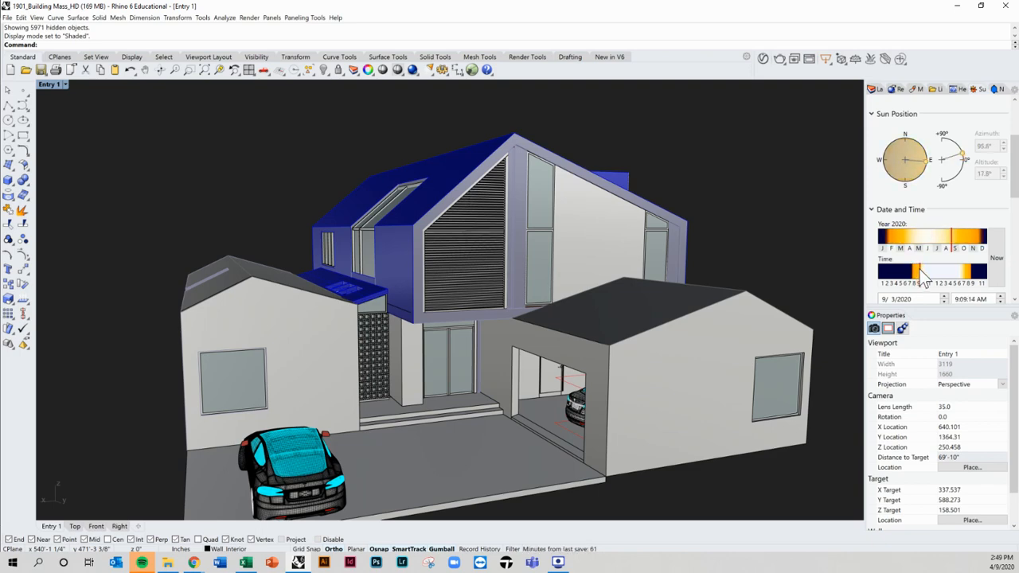
left_click(57, 84)
left_click(61, 128)
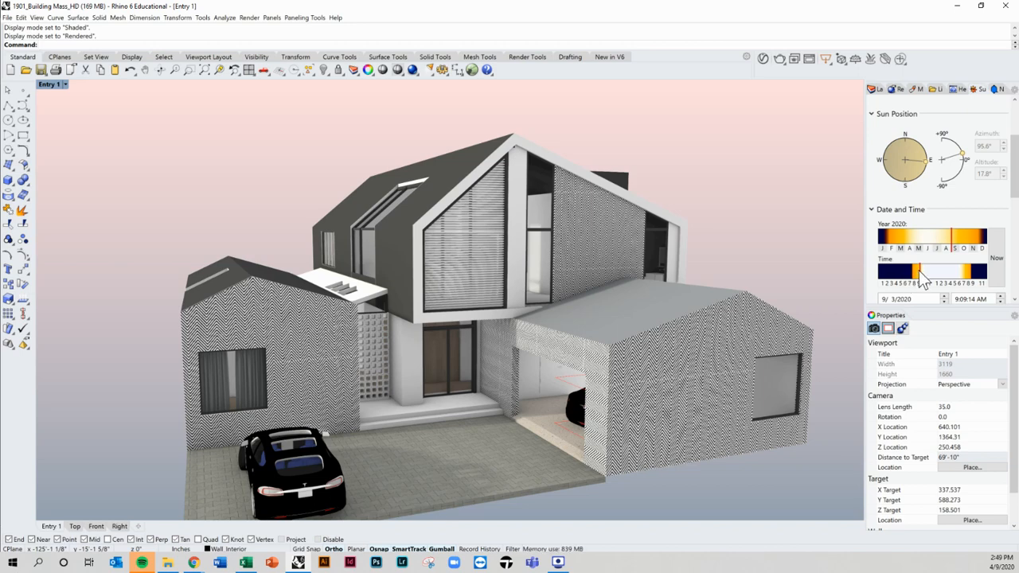
mouse_move(922, 278)
left_mouse_down()
mouse_move(954, 280)
mouse_move(933, 280)
left_mouse_up()
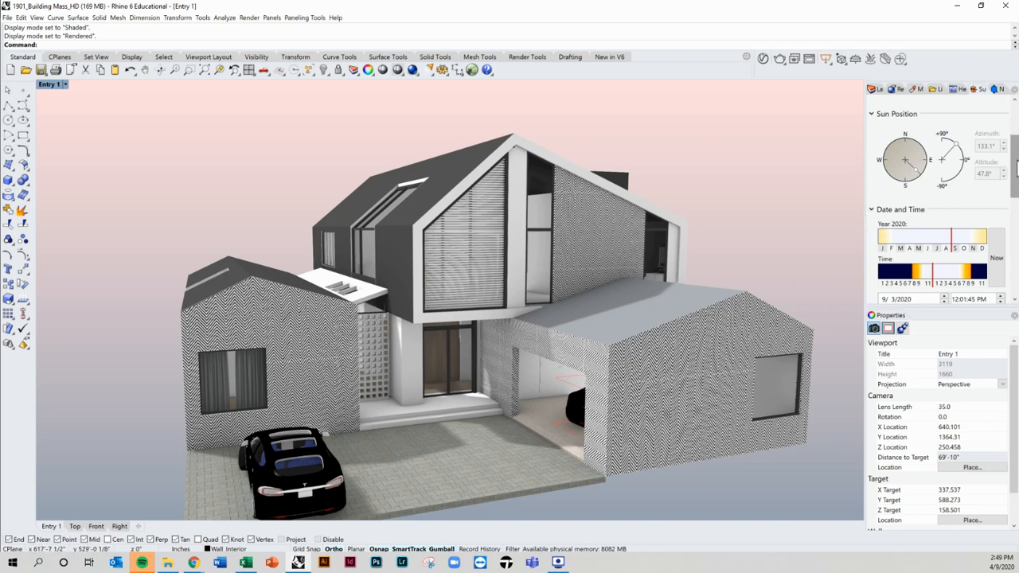
Turn the sun's north direction to 270° and set its time of day to about 4:32 PM.
left_click_drag(1015, 163, 1015, 121)
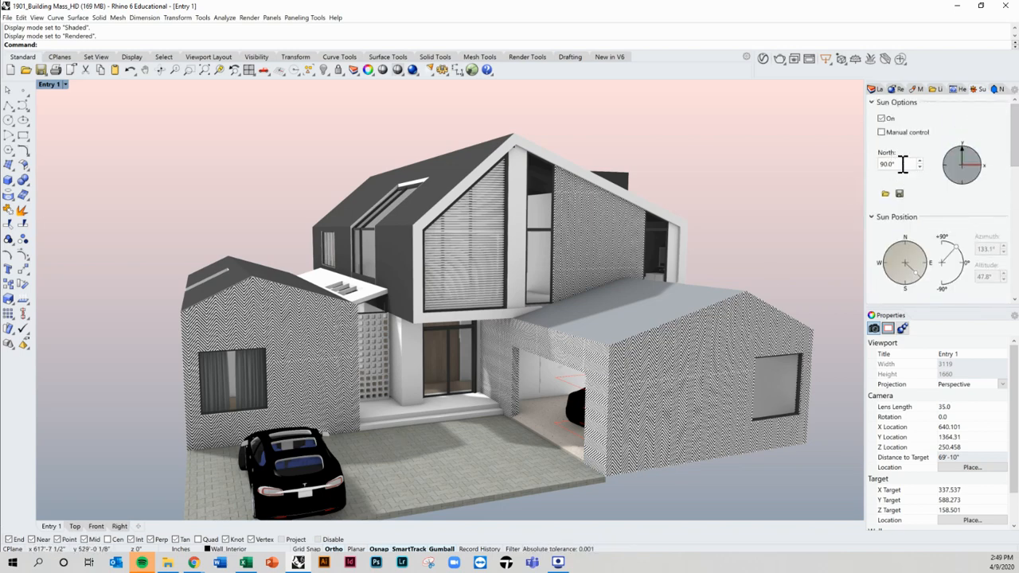
left_click_drag(962, 154, 963, 194)
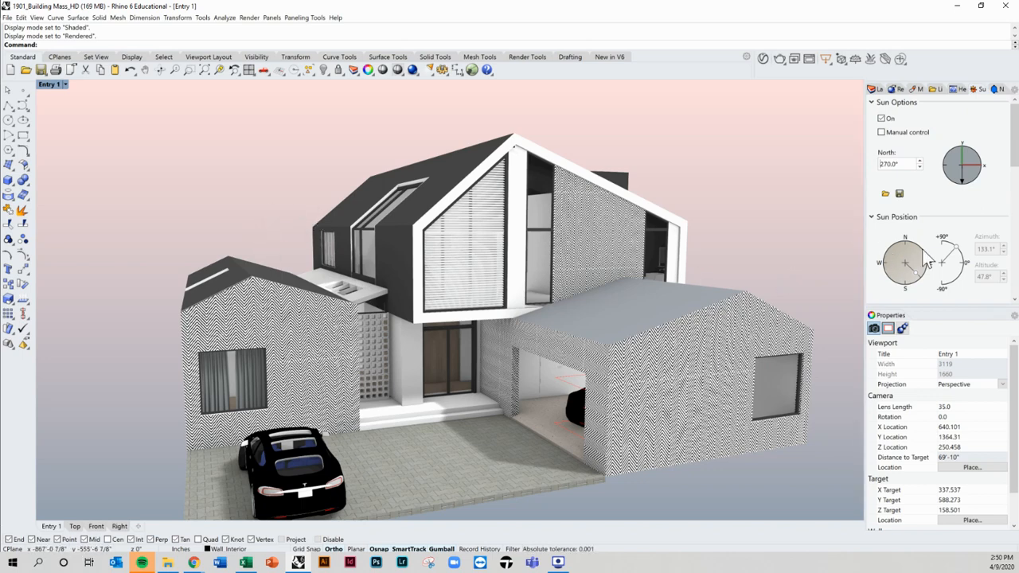
left_click_drag(1014, 159, 1016, 199)
scroll(1017, 199, "down", 5)
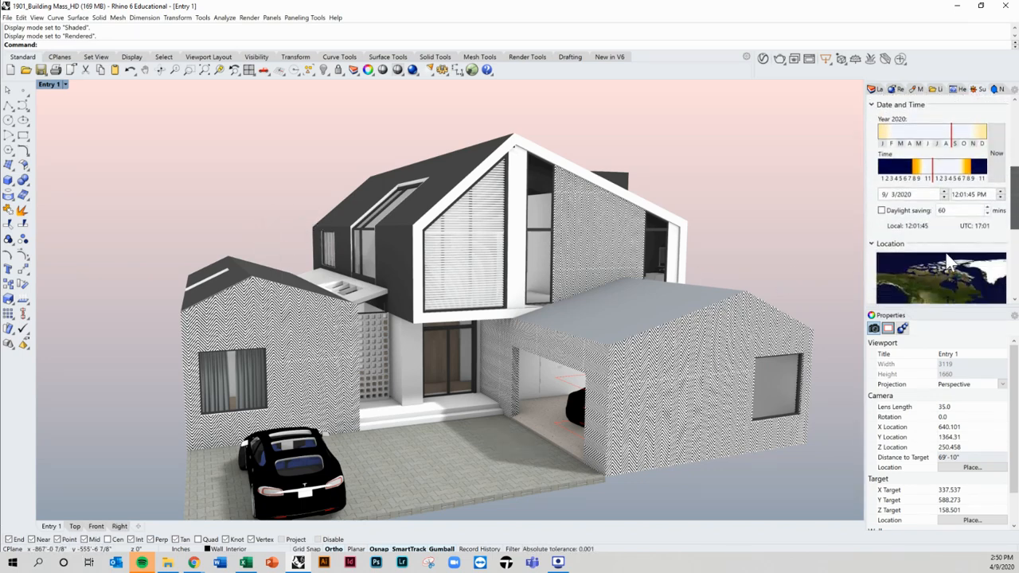
scroll(1017, 209, "up", 2)
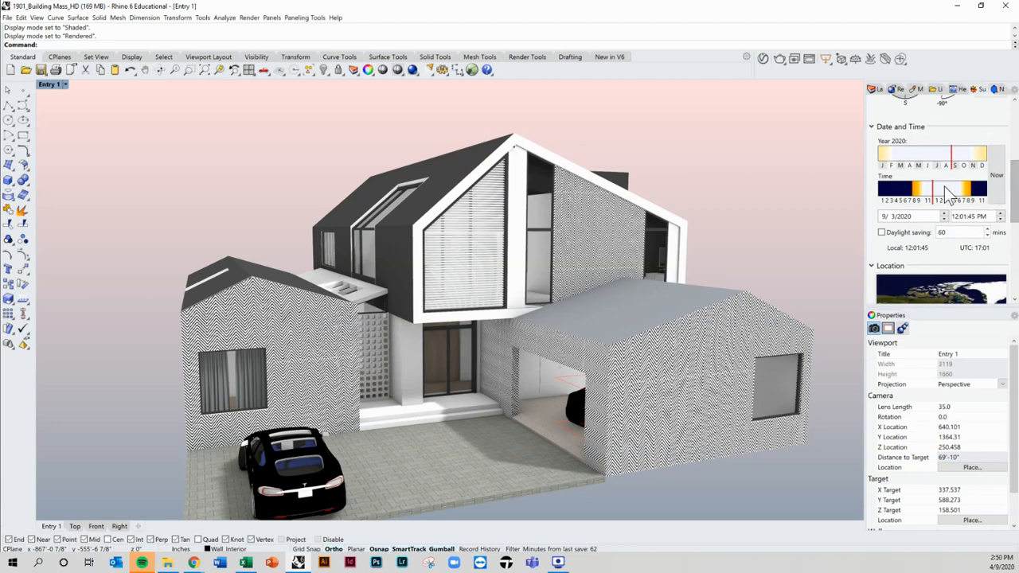
mouse_move(935, 194)
left_mouse_down()
mouse_move(924, 196)
mouse_move(947, 196)
left_mouse_up()
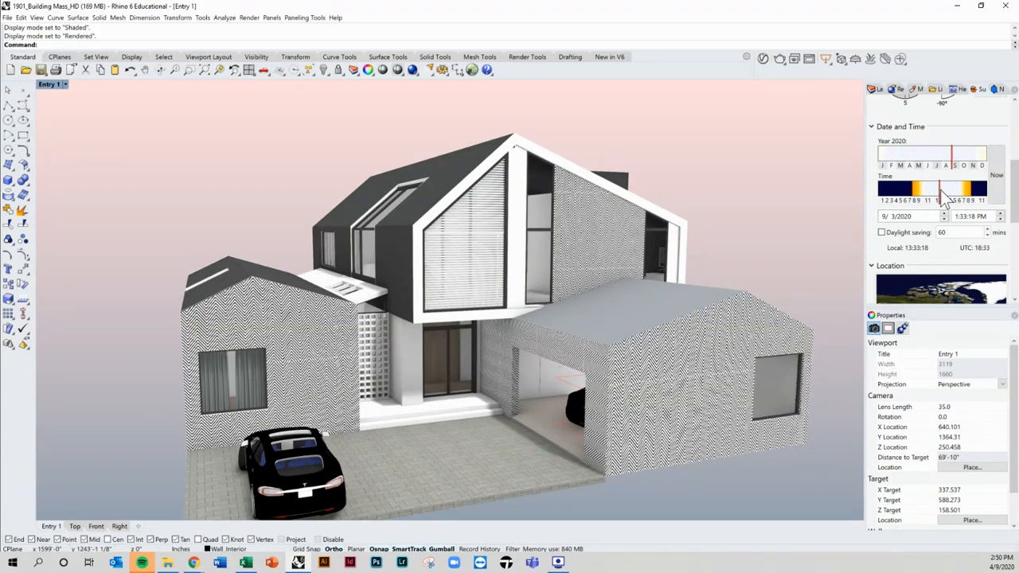
left_click_drag(945, 197, 958, 199)
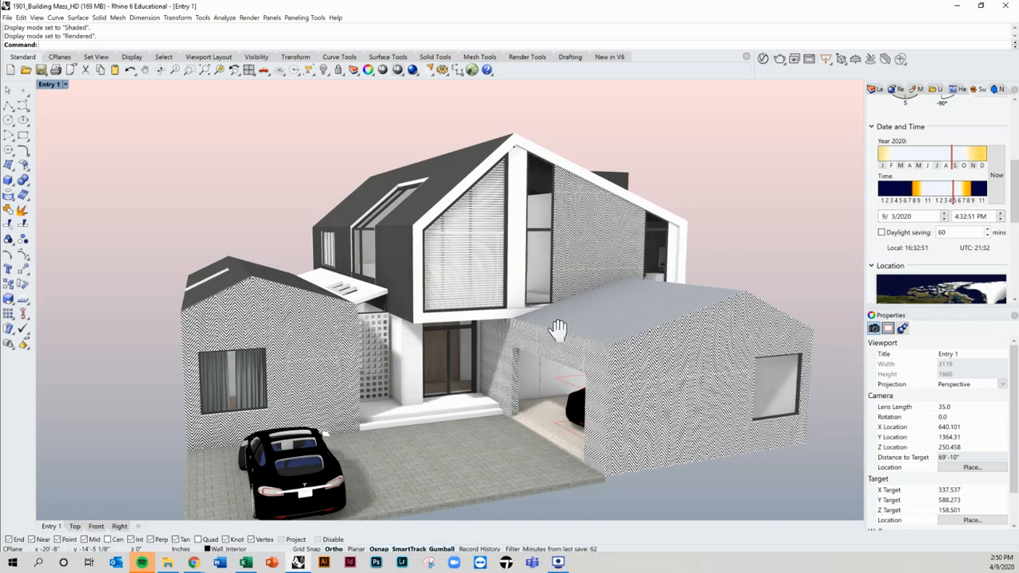
Turn on the 1901_Site.3dm layer to show the site around the house in the front view.
right_click_drag(557, 328, 541, 294, "shift")
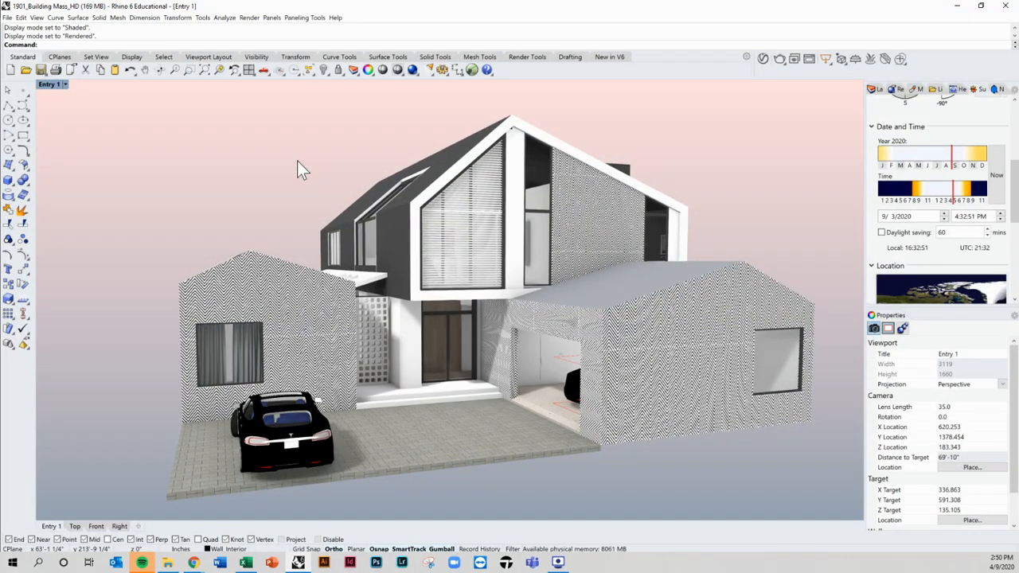
left_click(871, 89)
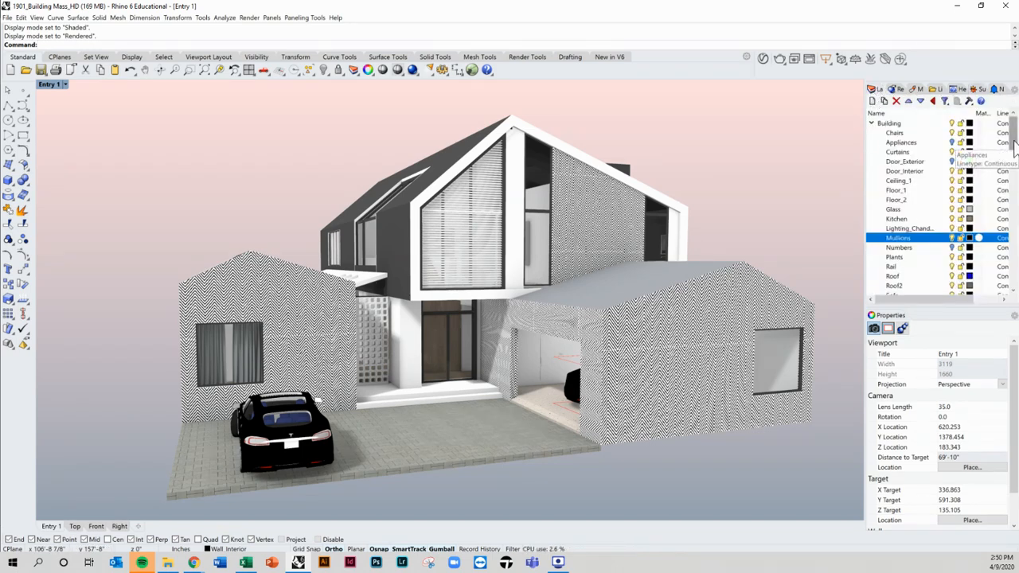
left_click_drag(1015, 143, 1017, 279)
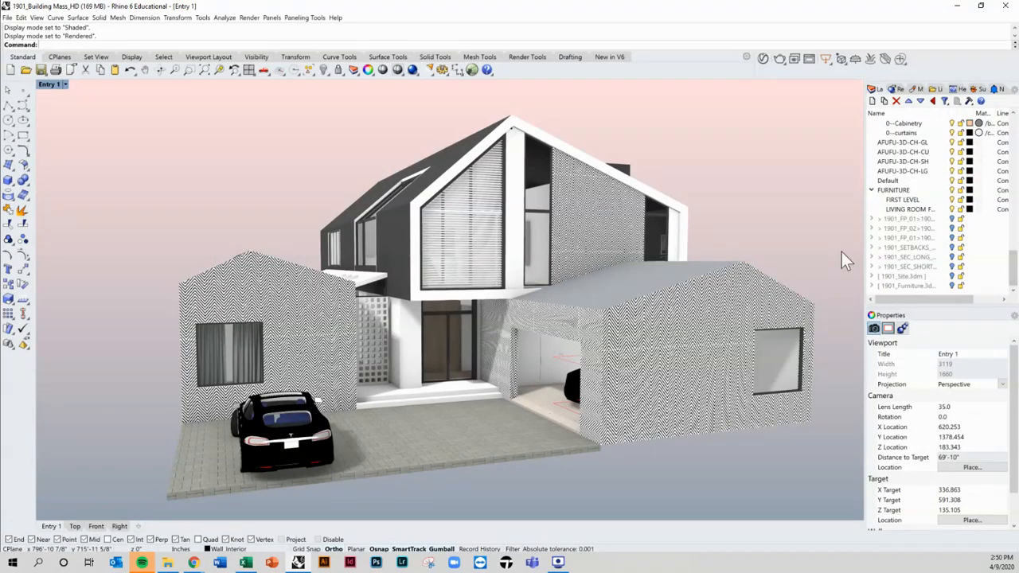
mouse_move(533, 257)
right_mouse_down("shift")
mouse_move(561, 271)
mouse_move(544, 255)
right_mouse_up("shift")
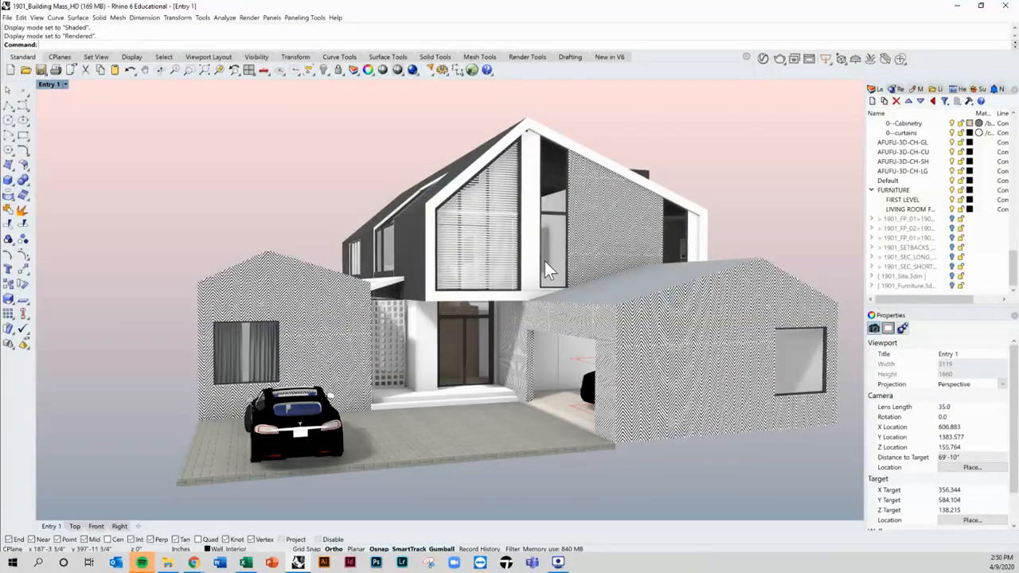
left_click(954, 276)
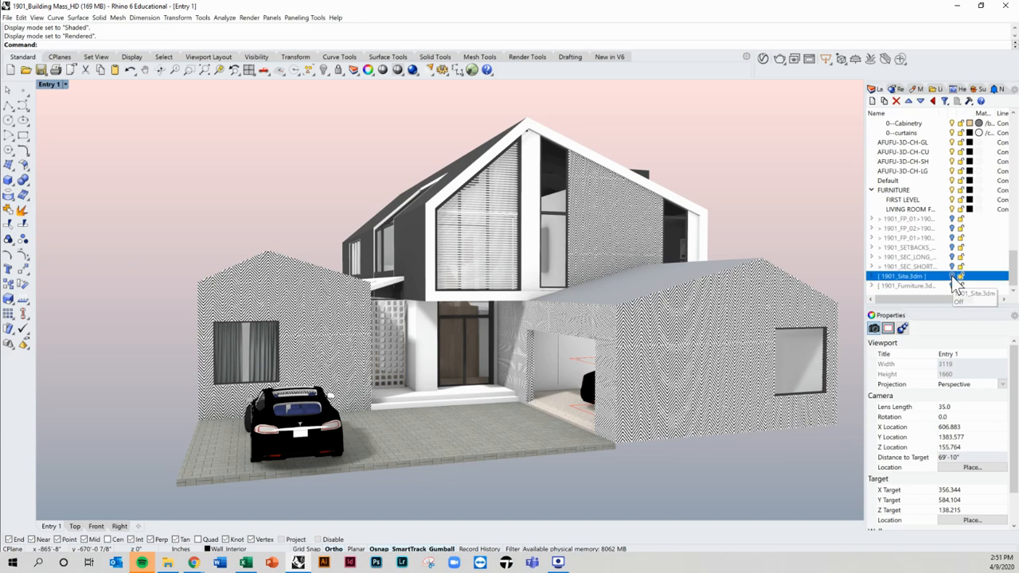
left_click(953, 277)
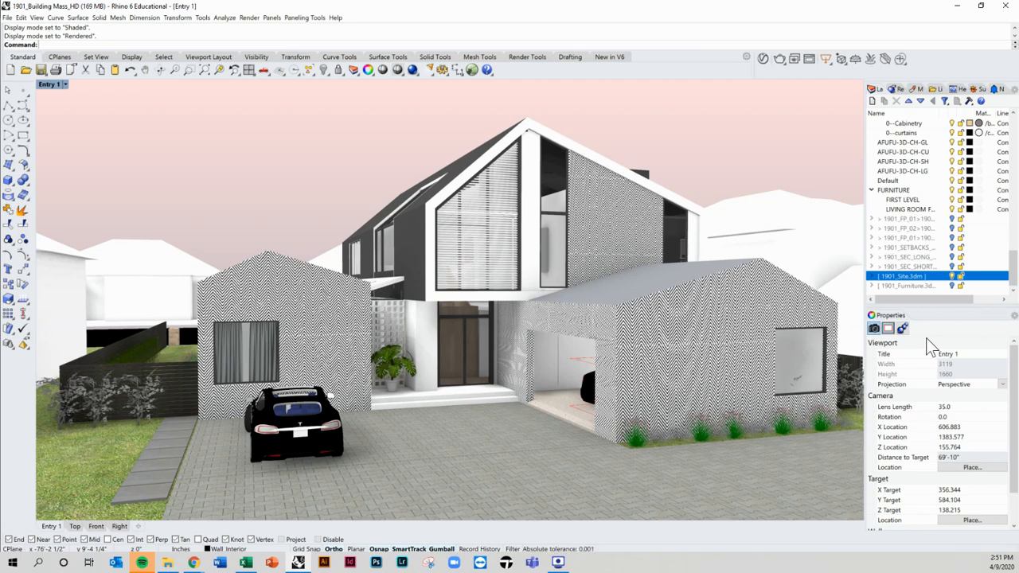
Capture the viewport to an image file with ScreenCaptureToFile, saving it as JPEG Entry_1 on the Desktop.
type("creenCaptureToFile")
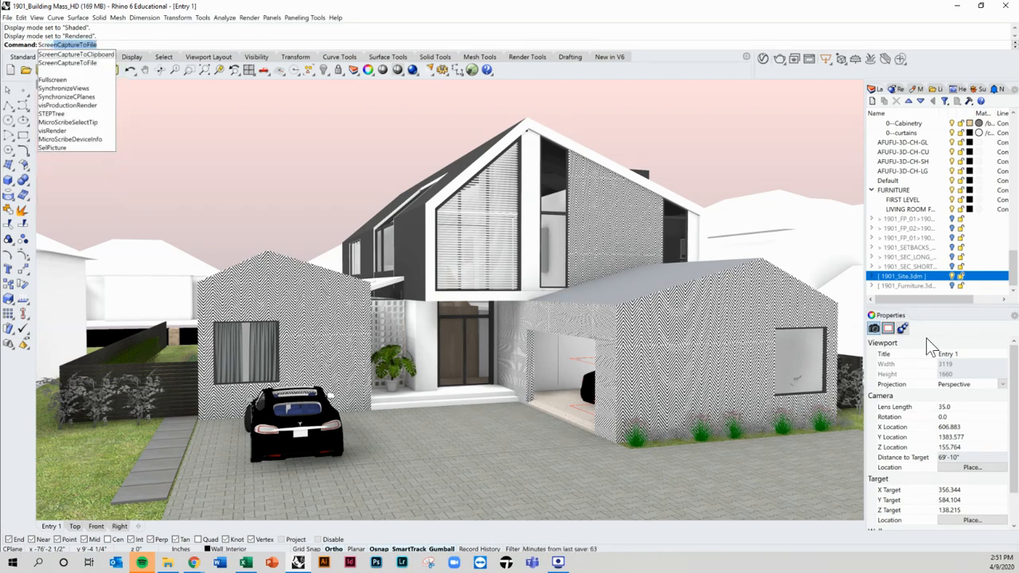
key("Return")
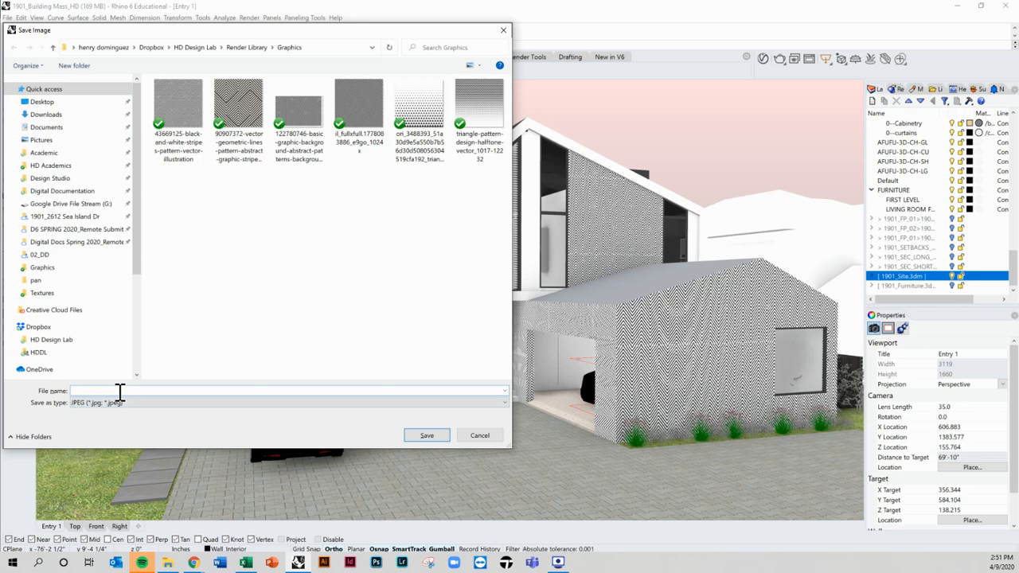
type("ntry_1")
left_click(44, 103)
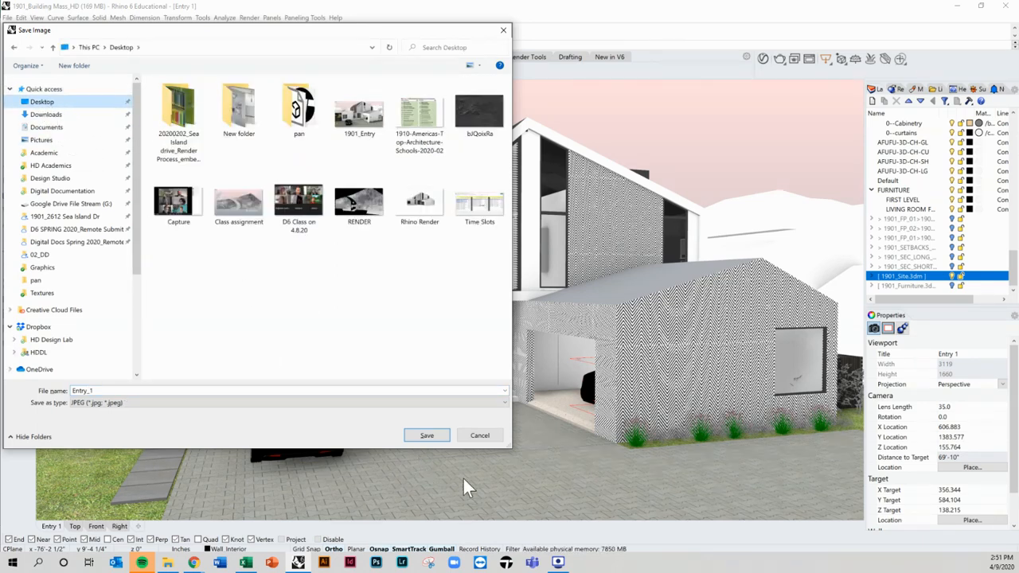
left_click(428, 437)
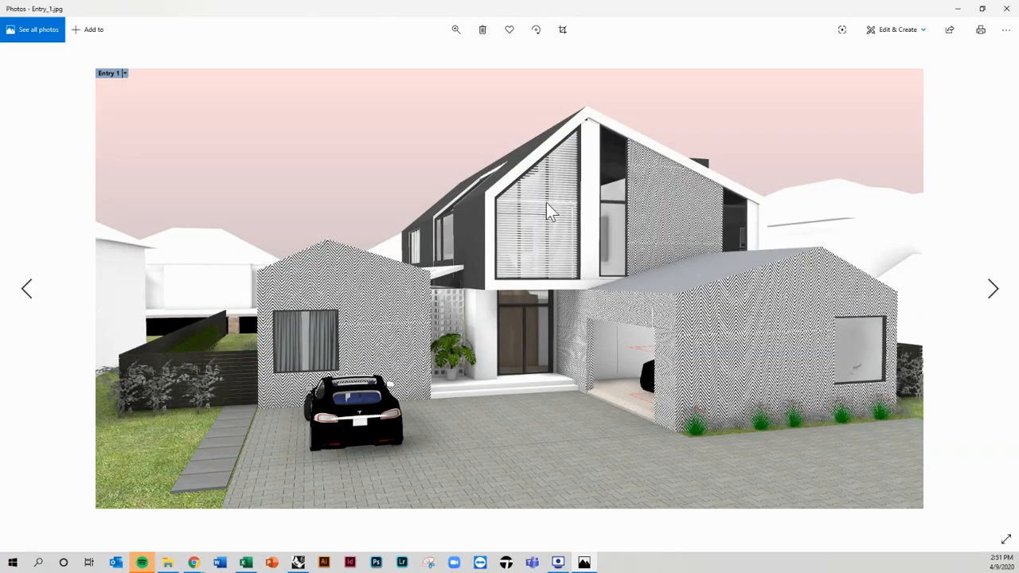
Examine the saved Entry_1.jpg in Photos, checking the louvers, chevron walls, fence, car and planting up close and then as a whole.
scroll(549, 210, "up", 2)
scroll(546, 209, "up", 1)
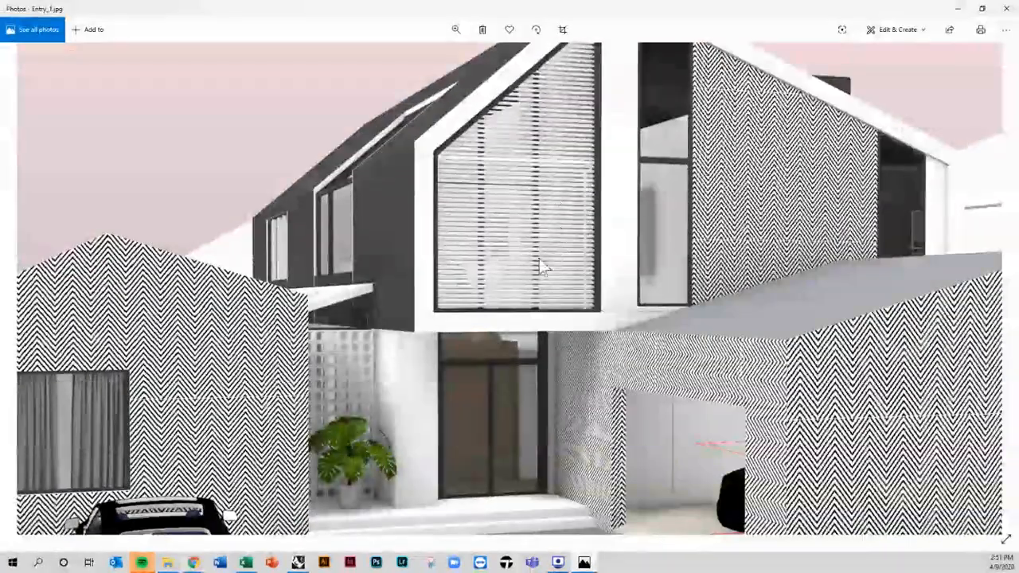
scroll(542, 266, "up", 1)
left_click_drag(520, 300, 643, 283)
left_click_drag(305, 312, 602, 267)
left_click_drag(60, 266, 453, 240)
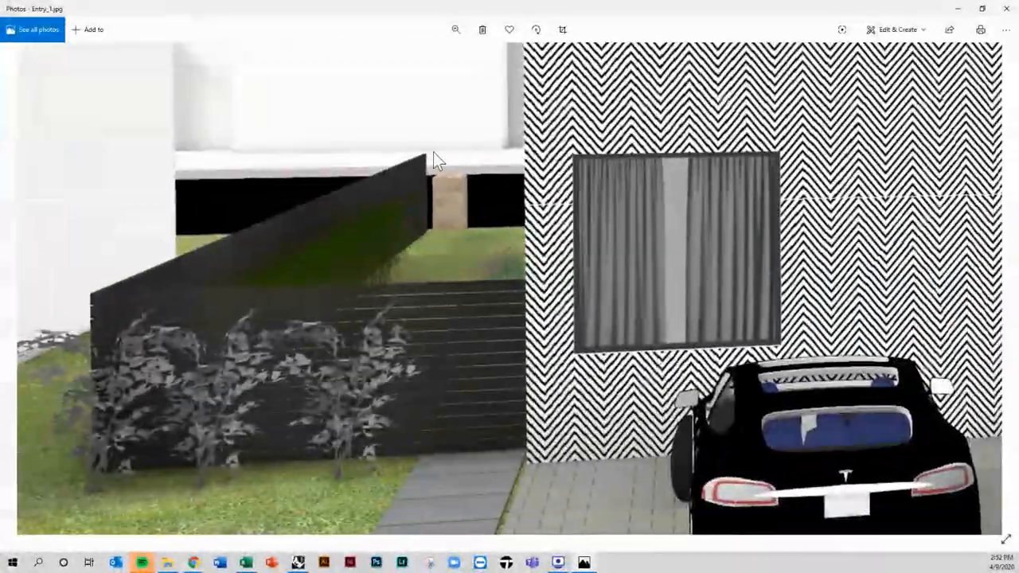
left_click_drag(433, 152, 439, 312)
left_click_drag(604, 223, 441, 321)
left_click_drag(593, 244, 368, 316)
left_click_drag(580, 244, 421, 223)
left_click_drag(564, 334, 374, 183)
left_click_drag(555, 268, 423, 163)
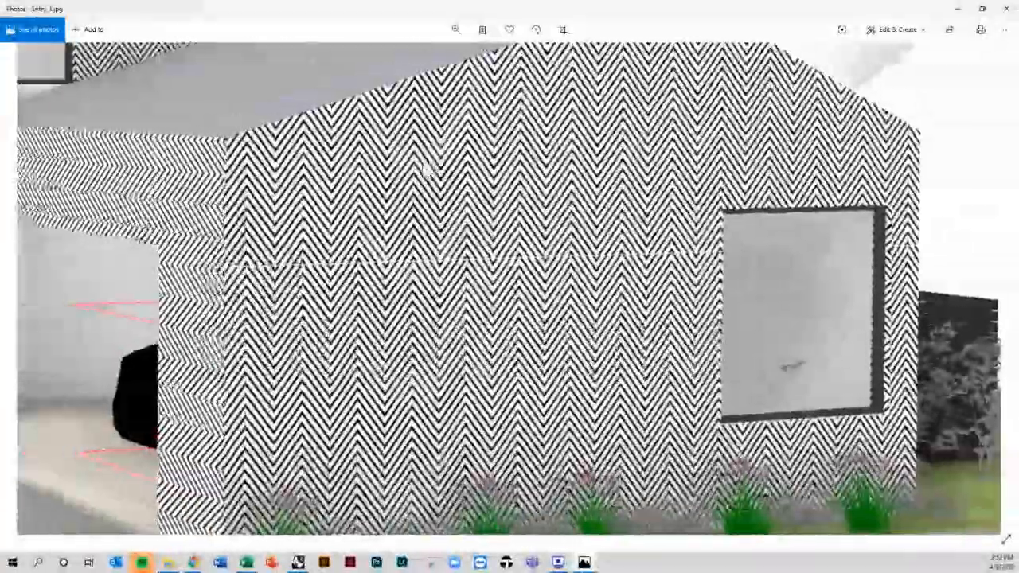
scroll(444, 183, "down", 6)
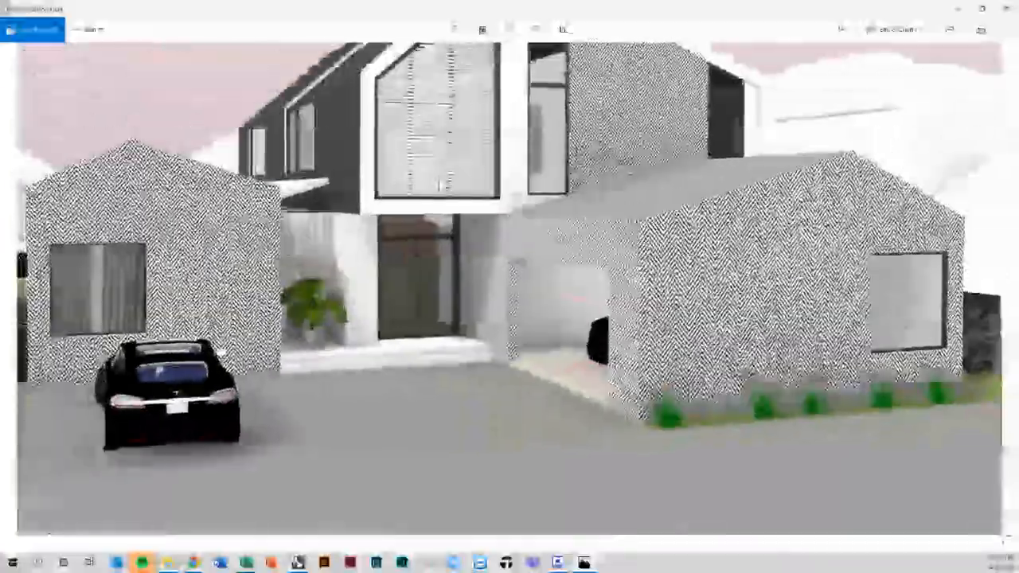
scroll(443, 183, "down", 3)
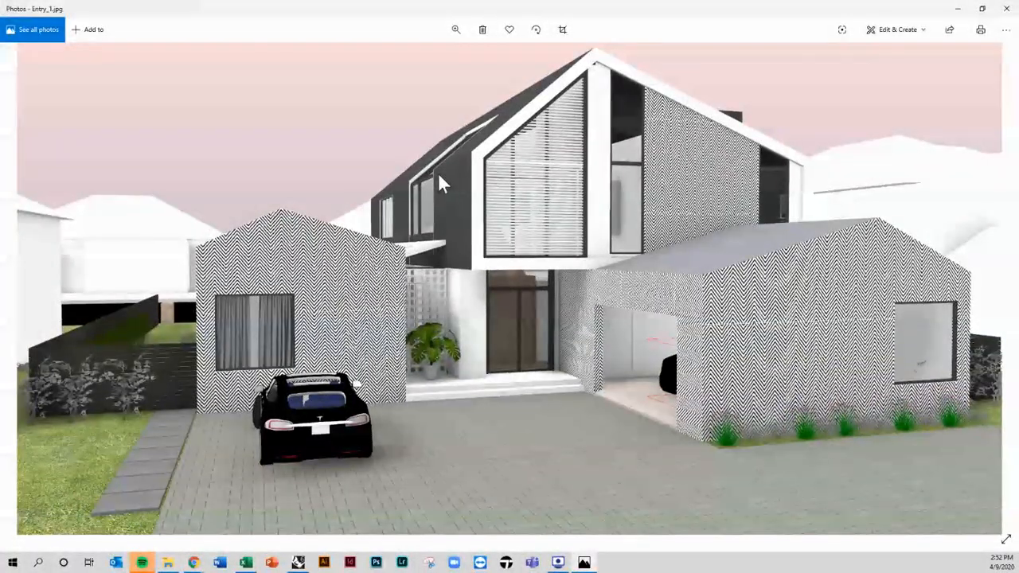
scroll(440, 183, "down", 2)
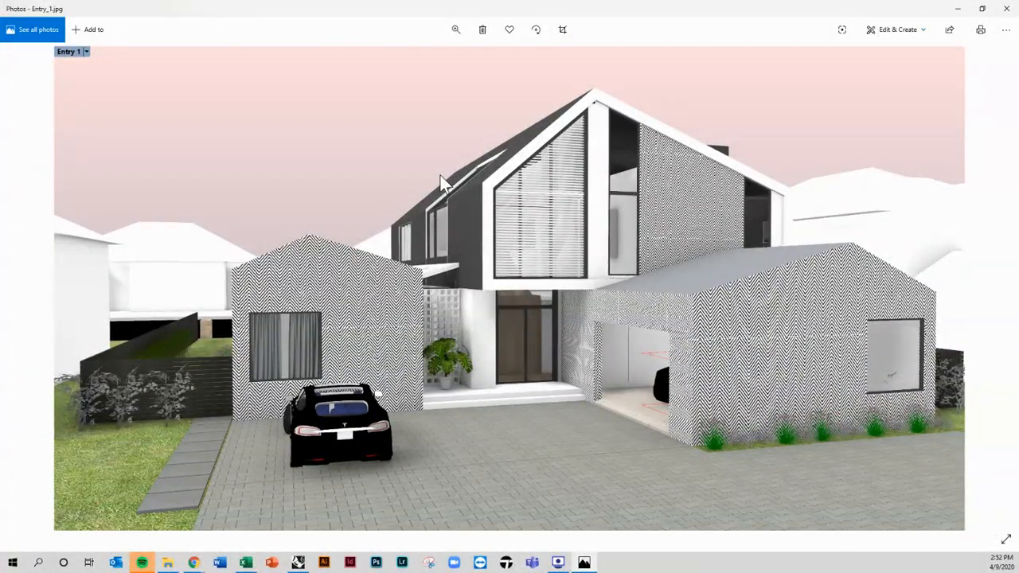
left_click_drag(484, 205, 464, 199)
scroll(462, 197, "down", 1)
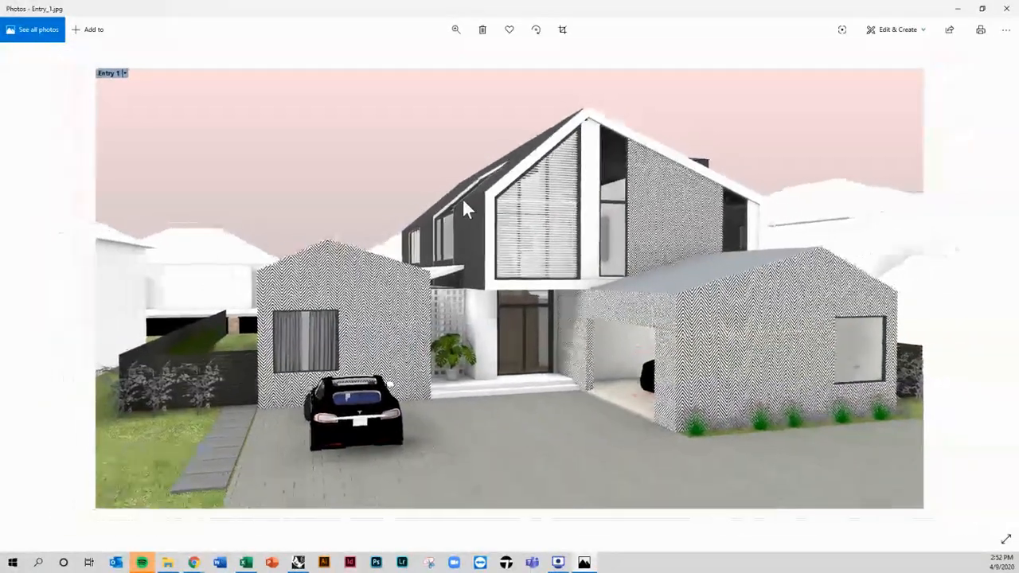